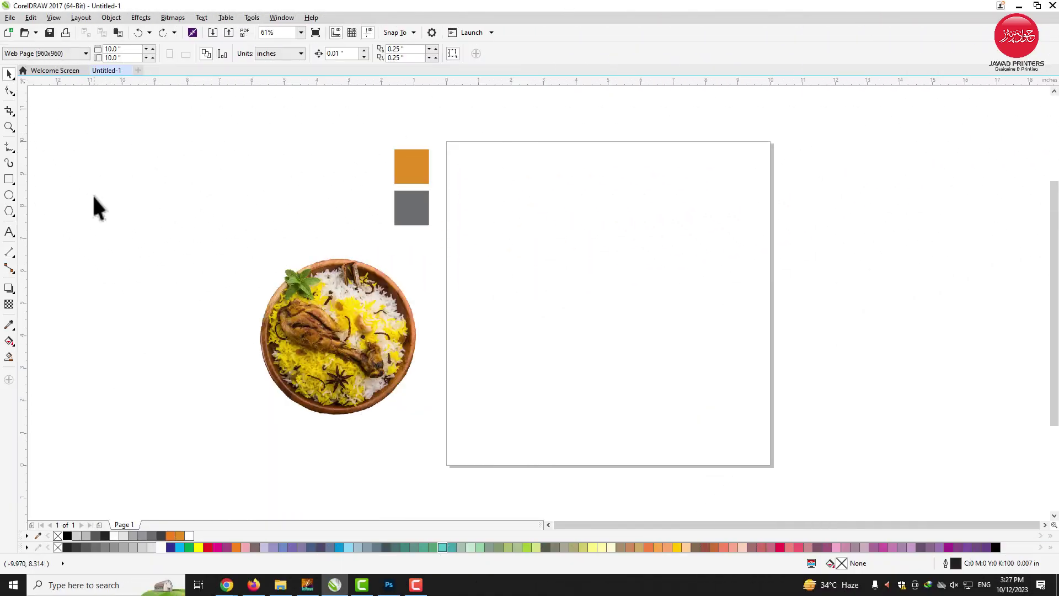
# Add a page-sized rectangle and fill it solid black
pyautogui.doubleClick(9, 179)
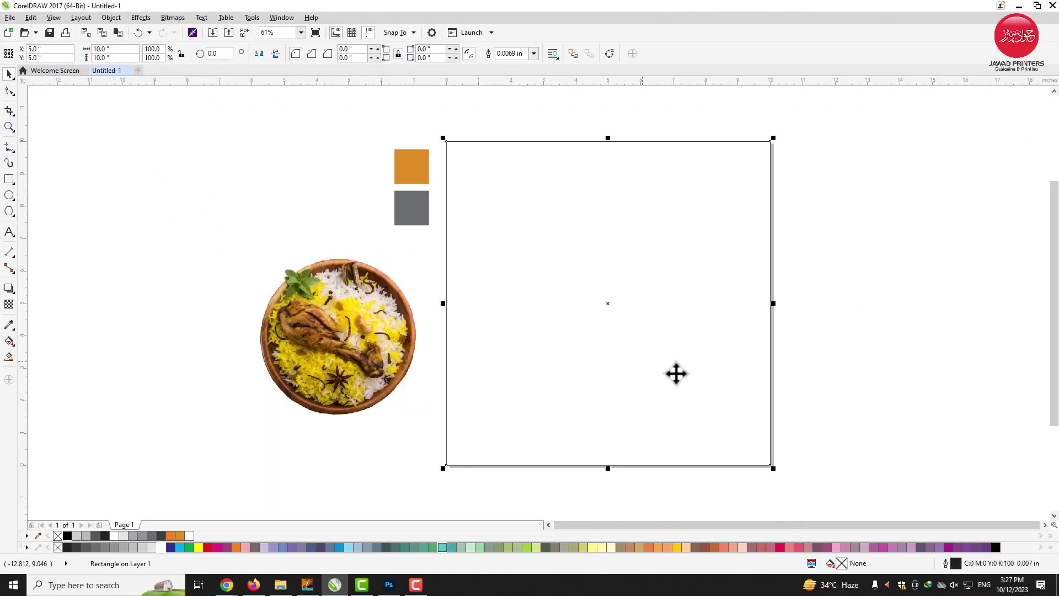
pyautogui.click(998, 547)
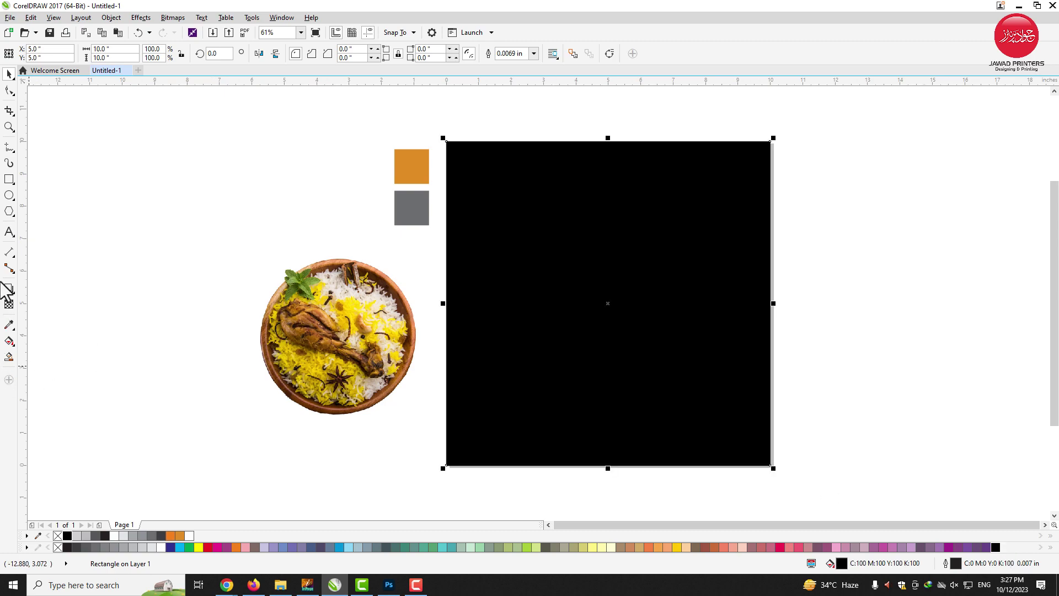
# Draw a small rectangle left of the artwork, convert it to curves, and taper it to a point
pyautogui.moveTo(96, 209); pyautogui.dragTo(114, 324)
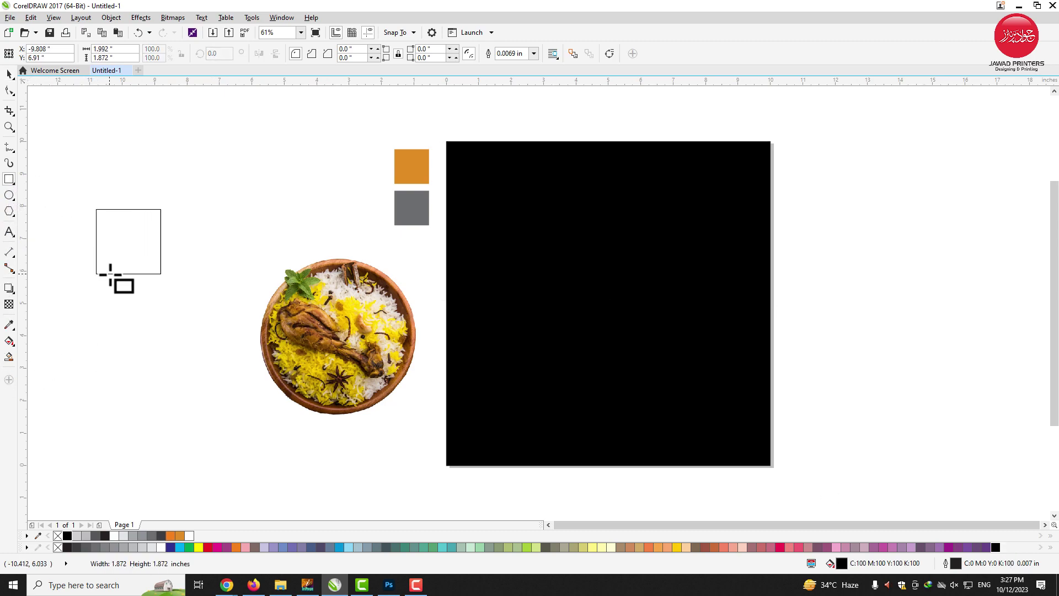
pyautogui.press('space')
pyautogui.click(9, 90)
pyautogui.click(610, 53)
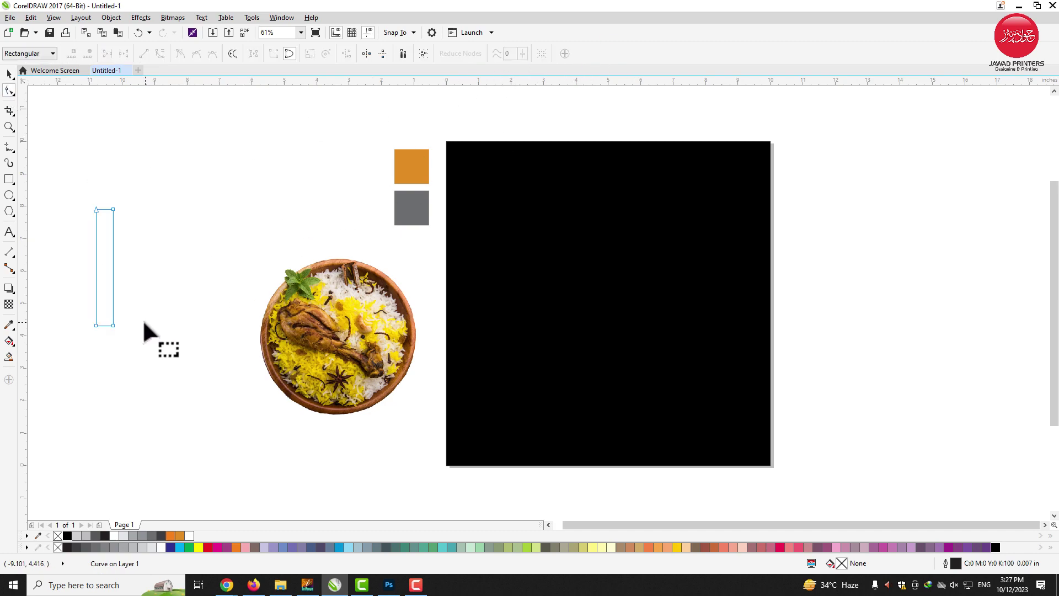
pyautogui.press('Delete')
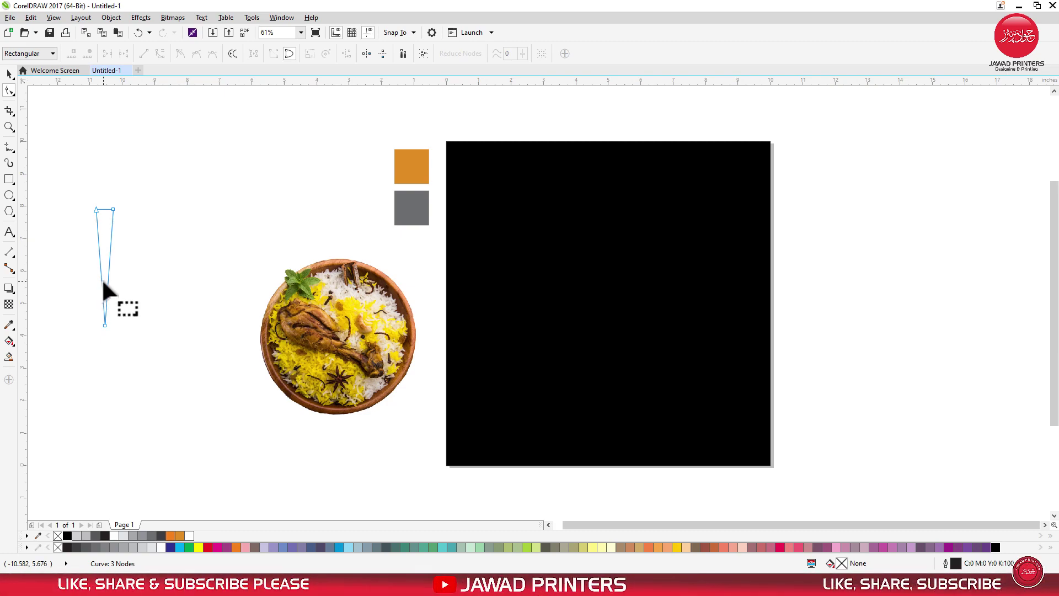
# Bend the tapered sides into smooth curves to form a slim ray
pyautogui.rightClick(102, 282)
pyautogui.click(119, 326)
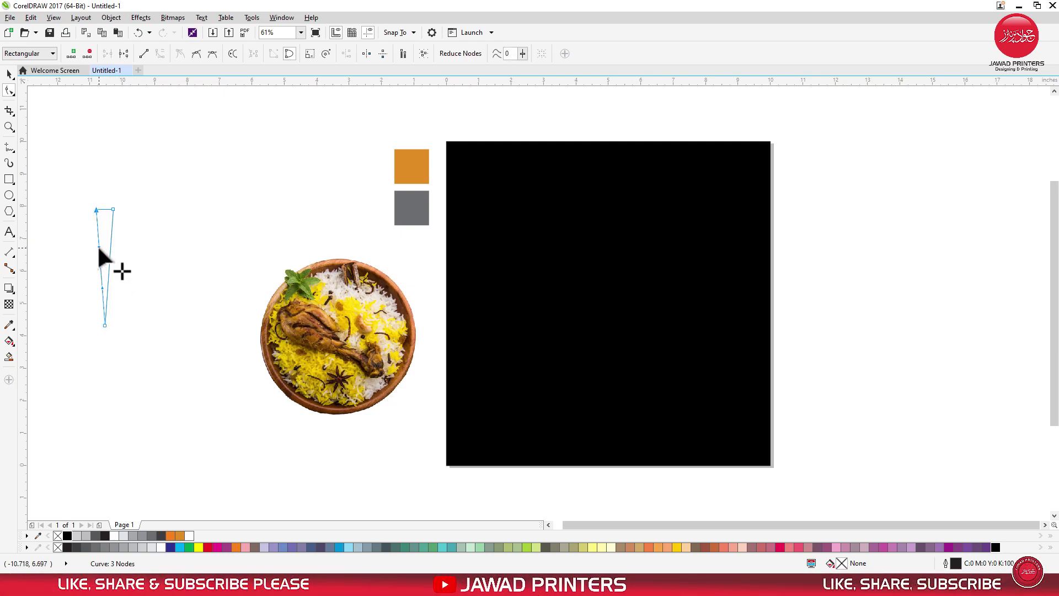
pyautogui.moveTo(98, 250); pyautogui.dragTo(91, 255)
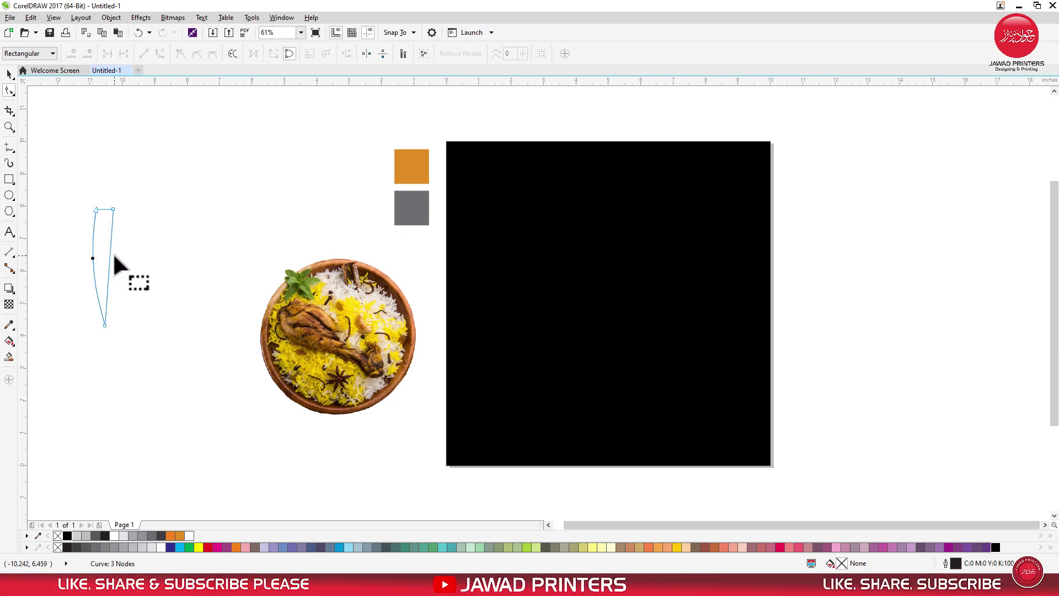
pyautogui.rightClick(109, 255)
pyautogui.click(117, 275)
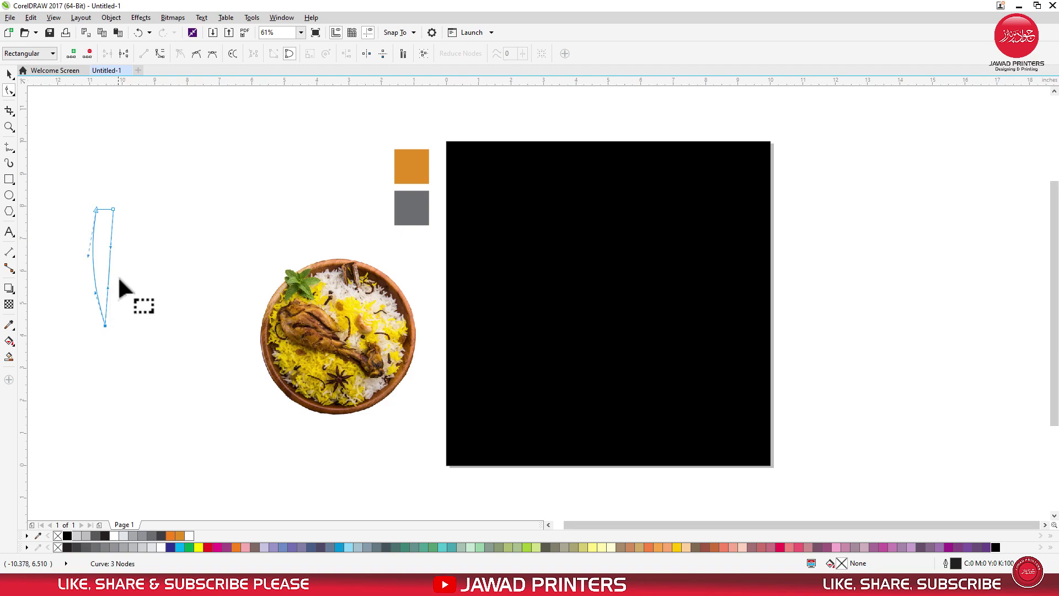
pyautogui.moveTo(108, 254); pyautogui.dragTo(104, 255)
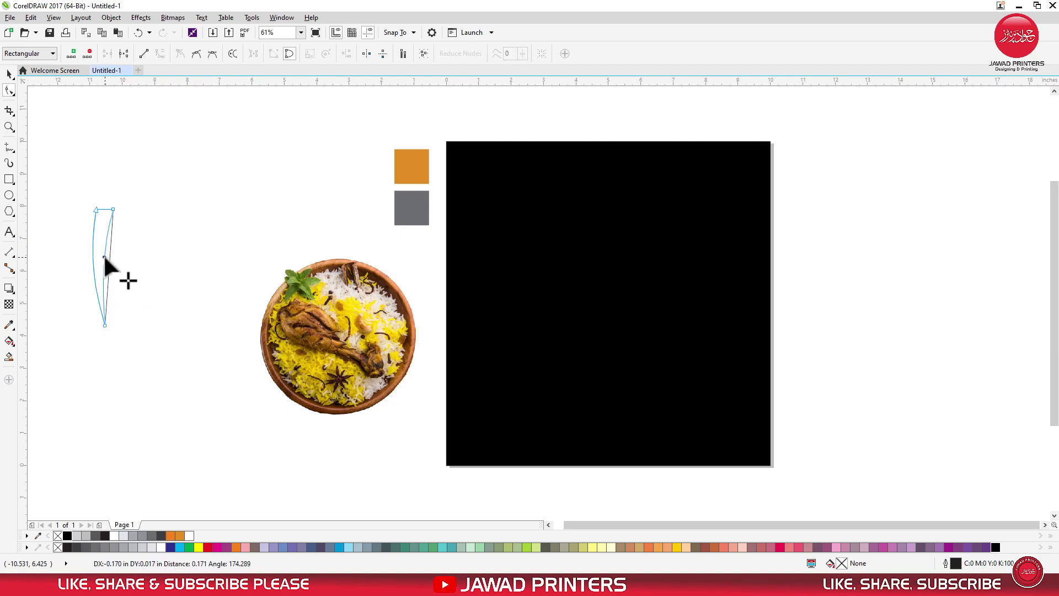
pyautogui.press('space')
pyautogui.click(103, 264)
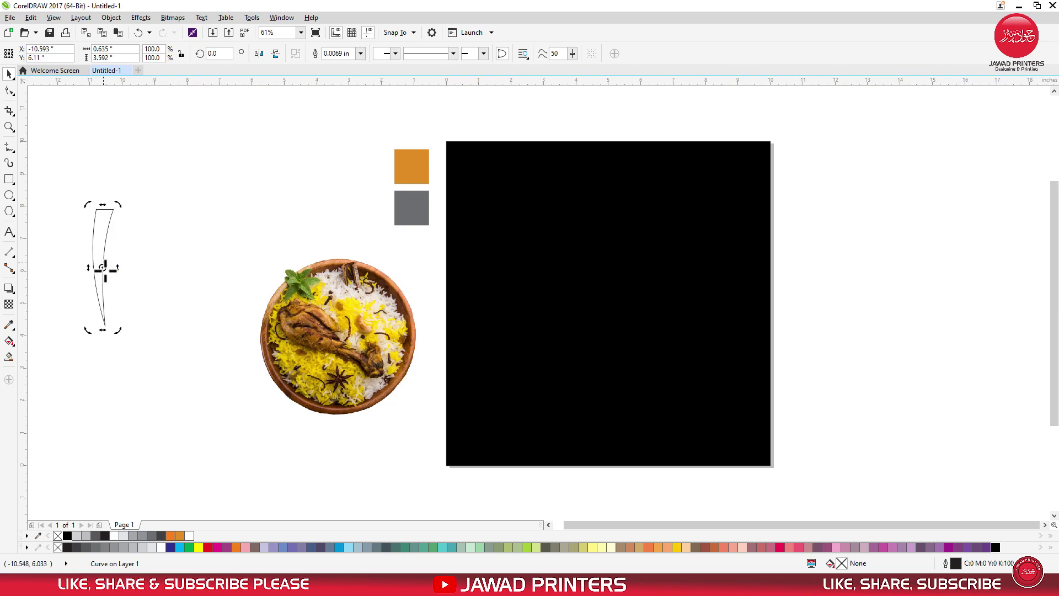
# Rotate-copy the ray around its tip into a 24-ray fan, then enlarge and group it
pyautogui.moveTo(119, 207); pyautogui.dragTo(93, 217)
pyautogui.hotkey('ctrl', 'r')
pyautogui.hotkey('ctrl', 'r')
pyautogui.hotkey('ctrl', 'r')
pyautogui.hotkey('ctrl', 'r')
pyautogui.hotkey('ctrl', 'r')
pyautogui.hotkey('ctrl', 'r')
pyautogui.hotkey('ctrl', 'r')
pyautogui.hotkey('ctrl', 'r')
pyautogui.hotkey('ctrl', 'r')
pyautogui.hotkey('ctrl', 'r')
pyautogui.hotkey('ctrl', 'r')
pyautogui.hotkey('ctrl', 'r')
pyautogui.hotkey('ctrl', 'r')
pyautogui.hotkey('ctrl', 'r')
pyautogui.hotkey('ctrl', 'r')
pyautogui.hotkey('ctrl', 'r')
pyautogui.hotkey('ctrl', 'r')
pyautogui.hotkey('ctrl', 'r')
pyautogui.hotkey('ctrl', 'r')
pyautogui.hotkey('ctrl', 'r')
pyautogui.hotkey('ctrl', 'r')
pyautogui.moveTo(159, 190); pyautogui.dragTo(76, 432)
pyautogui.moveTo(224, 205)
pyautogui.mouseDown()
pyautogui.moveTo(260, 152)
pyautogui.moveTo(258, 173)
pyautogui.mouseUp()
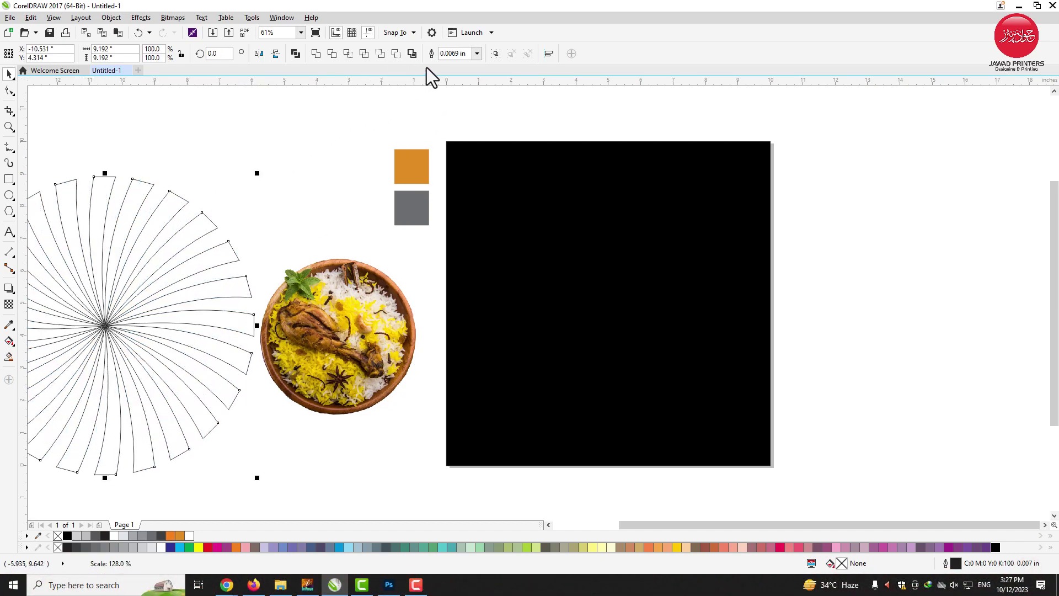
pyautogui.click(495, 55)
# Remove the fan's outline, move it onto the black square, fill it 80% black, and enlarge it
pyautogui.click(341, 53)
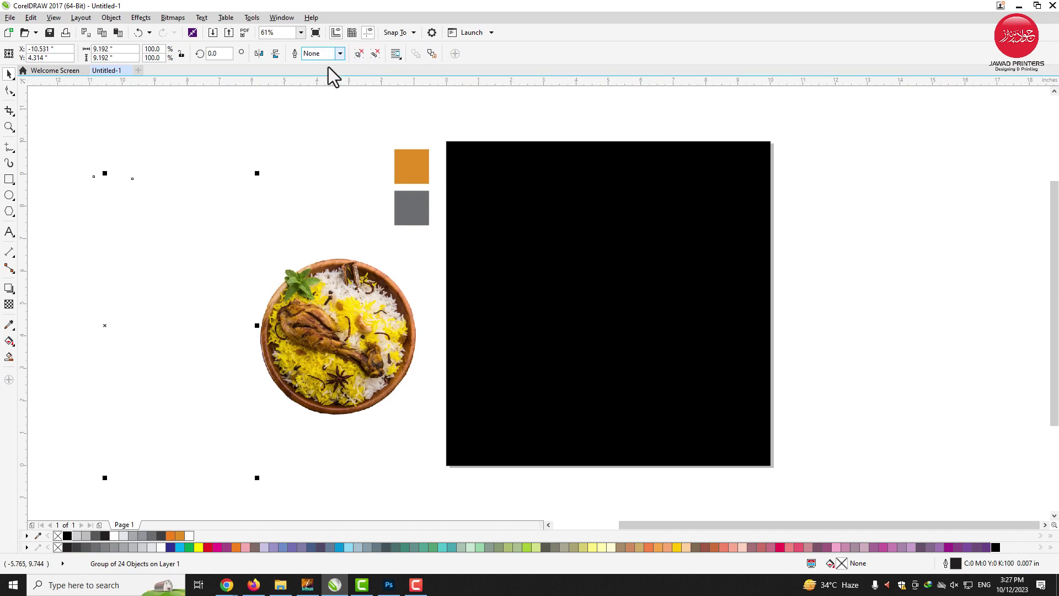
pyautogui.moveTo(124, 279); pyautogui.dragTo(618, 277)
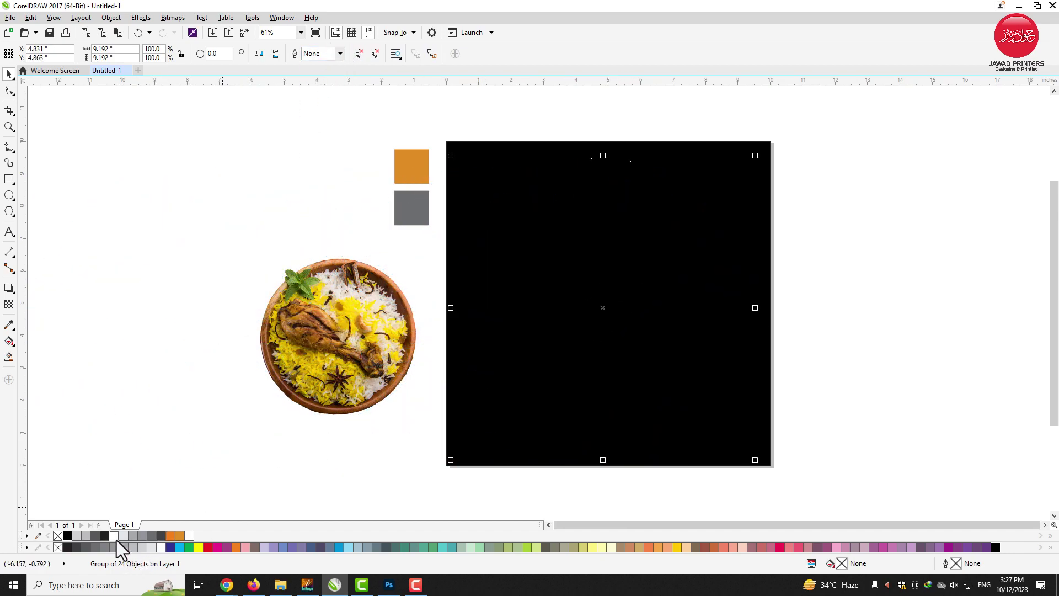
pyautogui.click(133, 536)
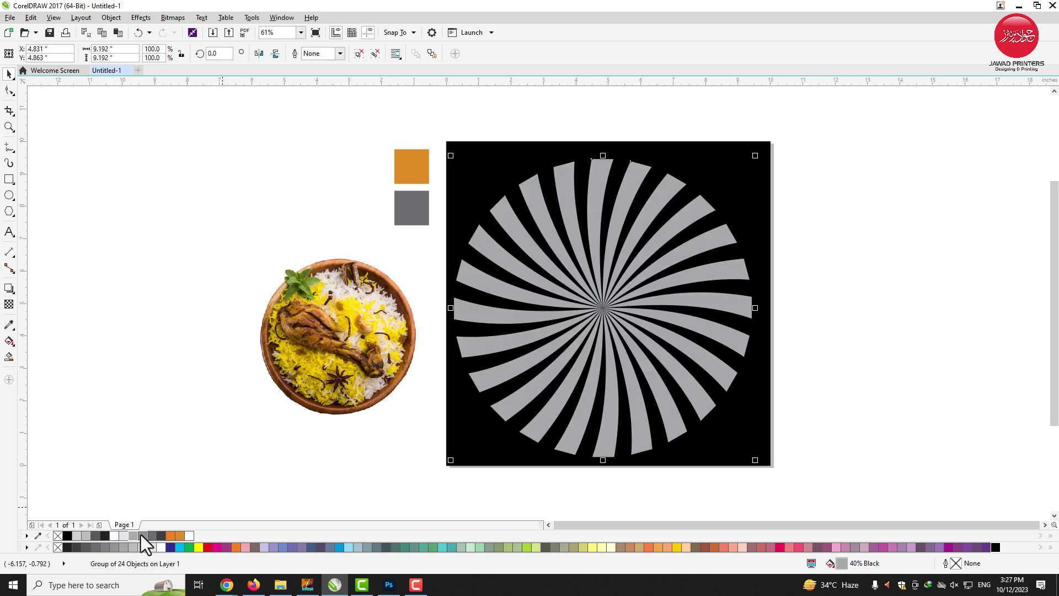
pyautogui.click(95, 548)
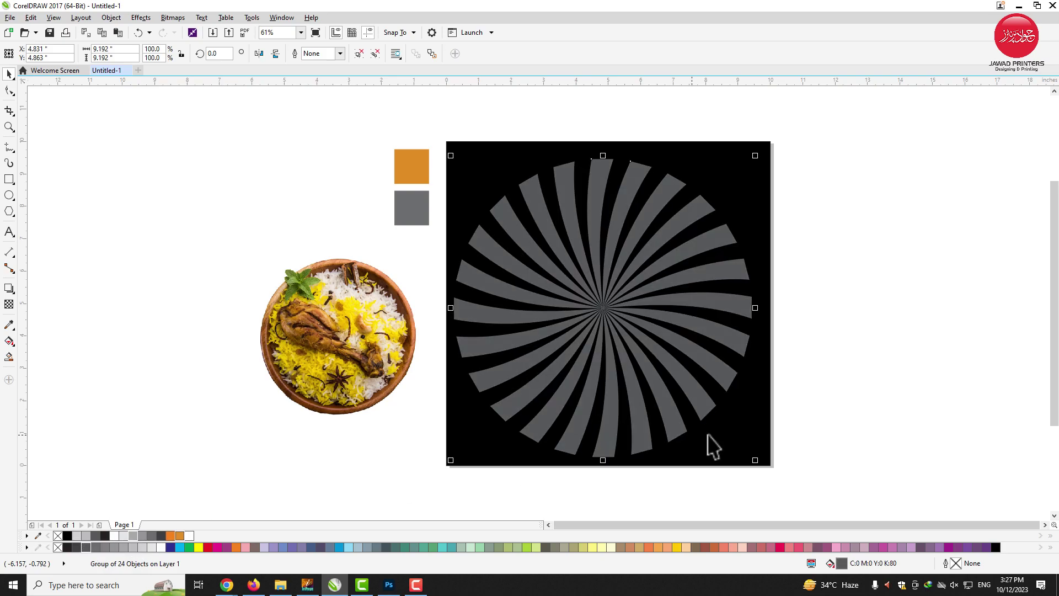
pyautogui.moveTo(755, 459)
pyautogui.mouseDown()
pyautogui.moveTo(834, 522)
pyautogui.moveTo(811, 468)
pyautogui.moveTo(823, 504)
pyautogui.mouseUp()
pyautogui.scroll(-2, 812, 471)
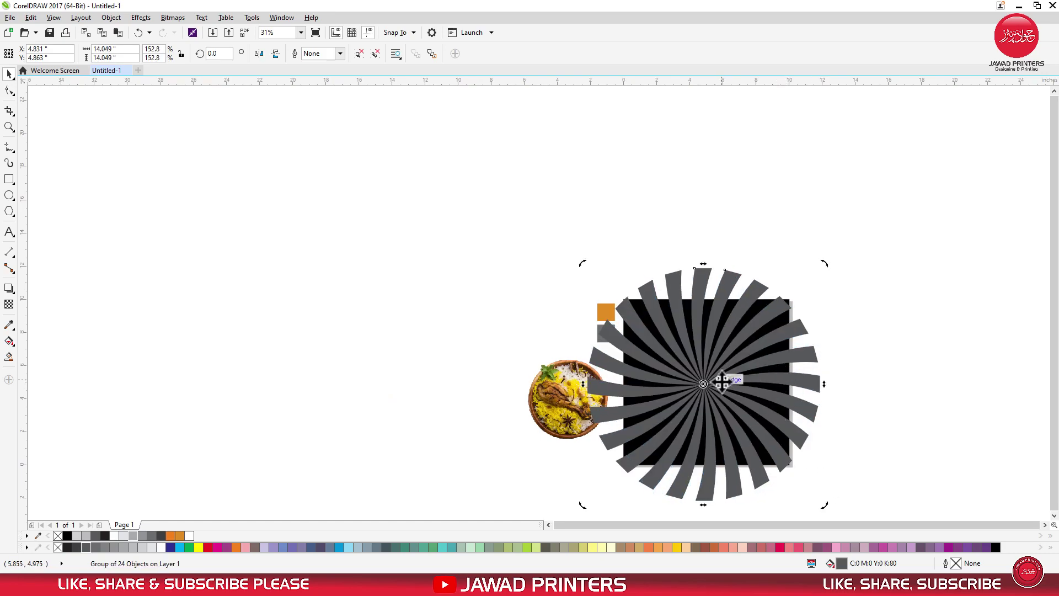
# Adjust the fan's size and position, then PowerClip it inside the black square
pyautogui.moveTo(721, 380); pyautogui.dragTo(722, 397)
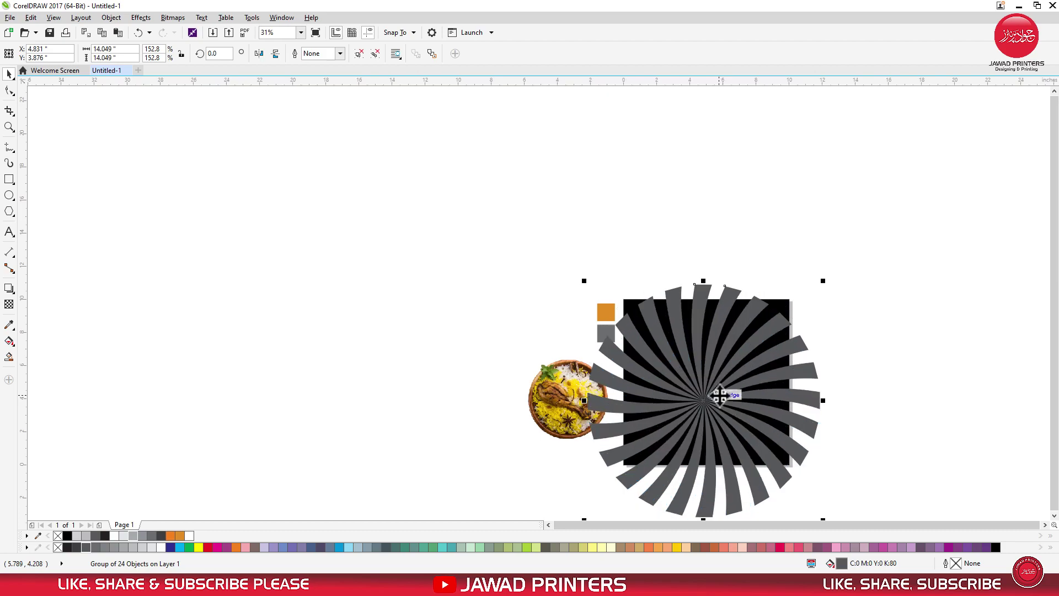
pyautogui.moveTo(706, 281); pyautogui.dragTo(705, 257)
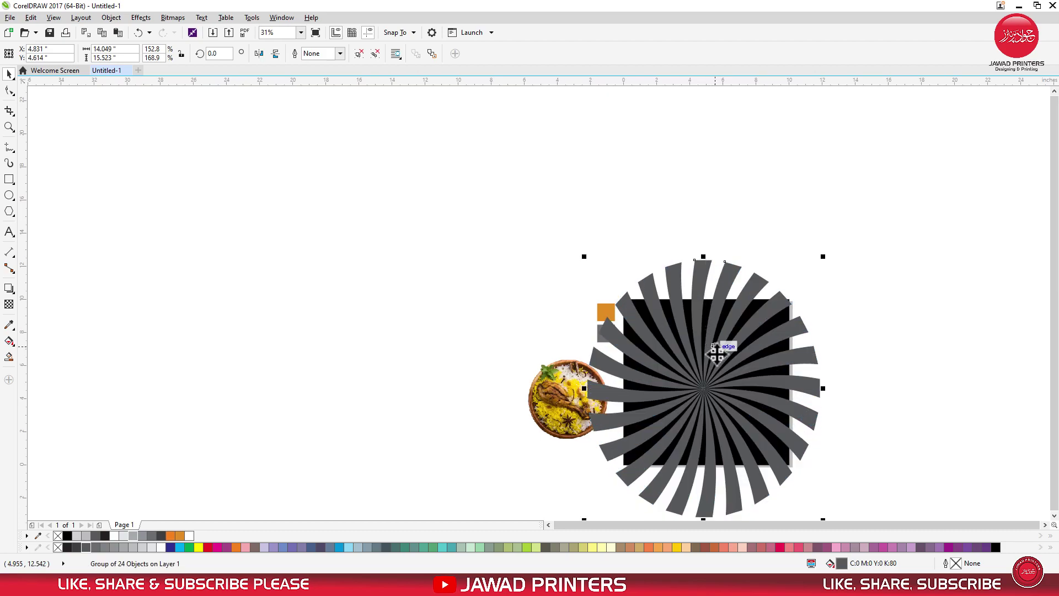
pyautogui.moveTo(709, 385); pyautogui.dragTo(405, 389)
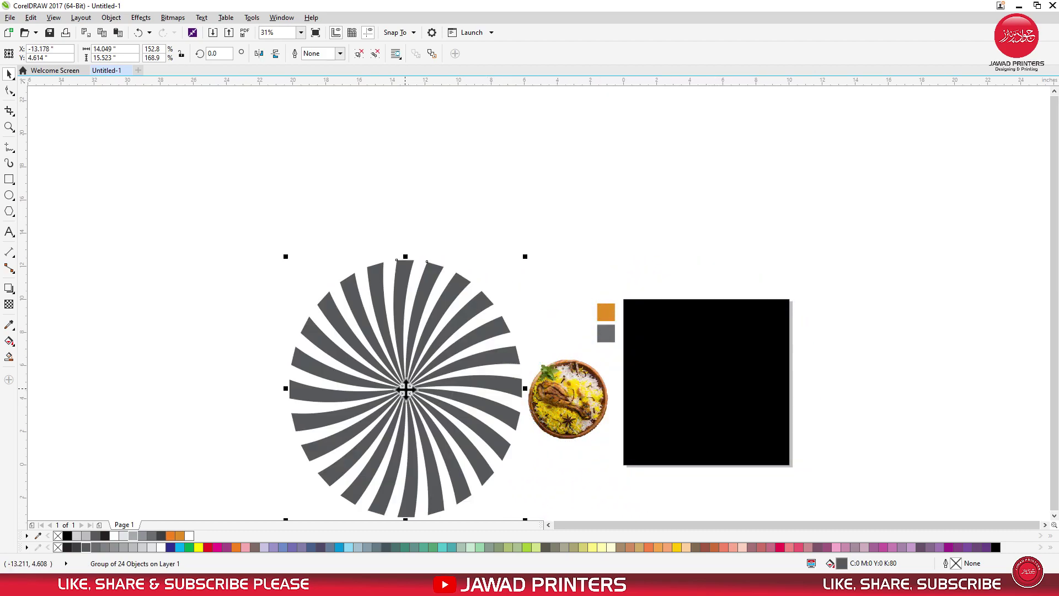
pyautogui.rightClick(406, 389)
pyautogui.click(449, 102)
pyautogui.click(733, 379)
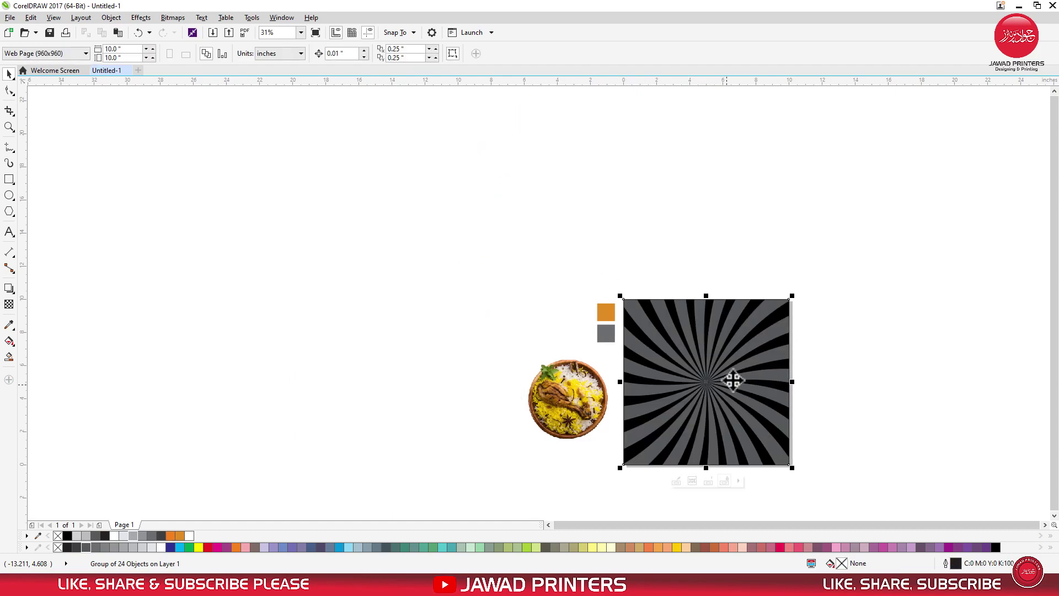
# Zoom in on the poster and select the biryani plate with the square
pyautogui.press('z')
pyautogui.moveTo(855, 254)
pyautogui.mouseDown()
pyautogui.moveTo(593, 407)
pyautogui.moveTo(529, 469)
pyautogui.mouseUp()
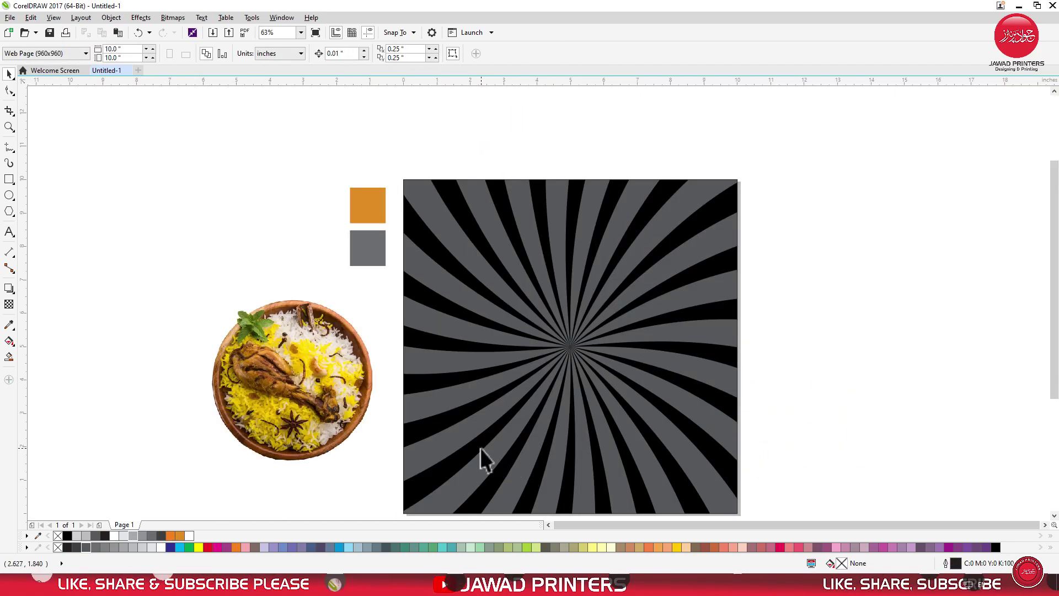
pyautogui.keyDown('shift'); pyautogui.click(580, 381); pyautogui.keyUp('shift')
# Centre the biryani plate on the poster and select only the plate
pyautogui.press('c')
pyautogui.press('e')
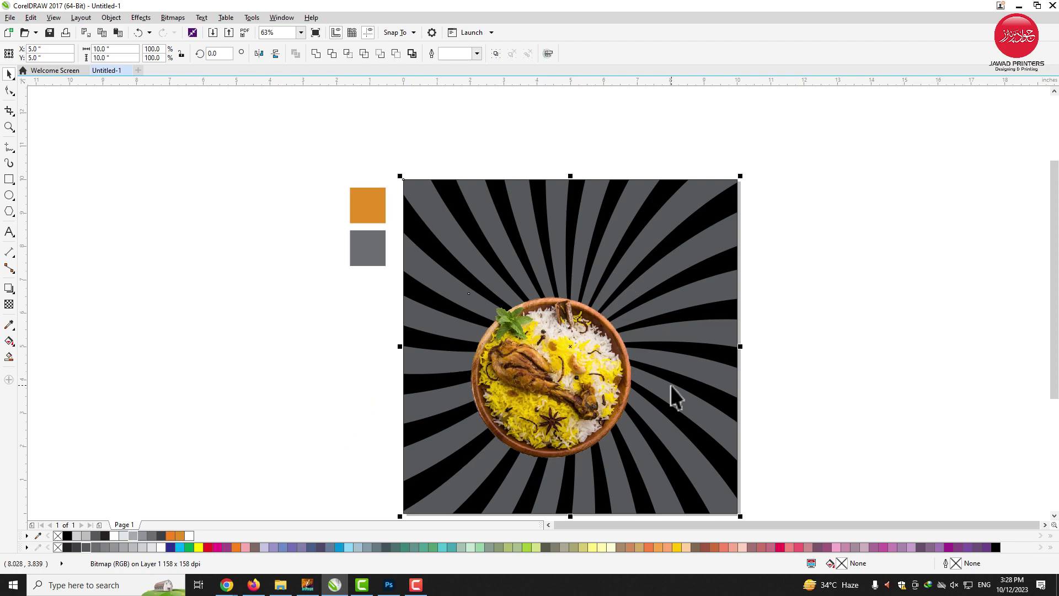
pyautogui.click(809, 358)
pyautogui.click(617, 375)
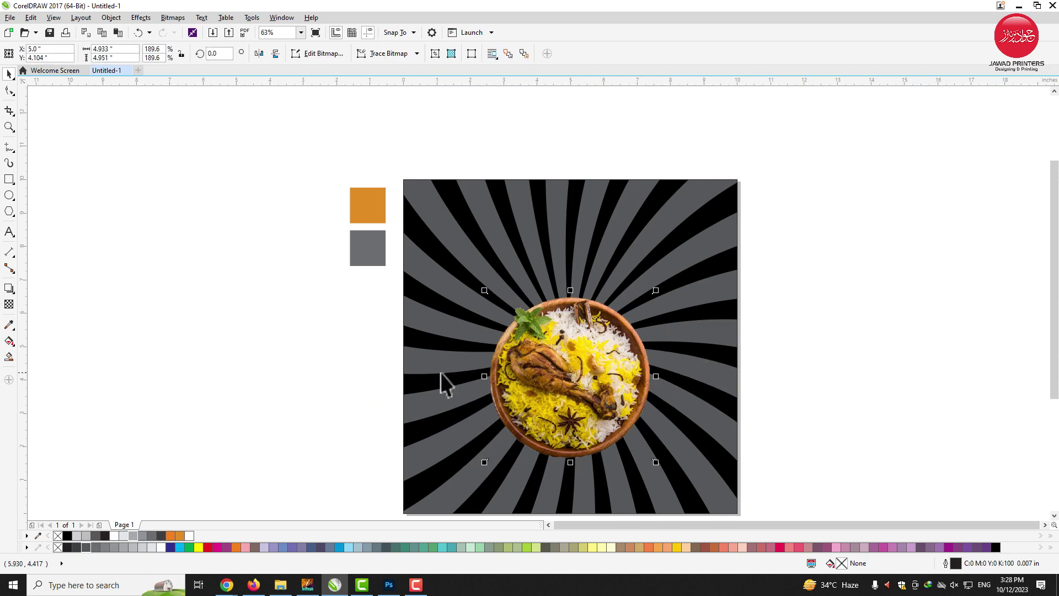
# Add a white drop shadow with Normal blend to the plate
pyautogui.click(7, 290)
pyautogui.moveTo(567, 366)
pyautogui.mouseDown()
pyautogui.moveTo(606, 387)
pyautogui.moveTo(653, 376)
pyautogui.mouseUp()
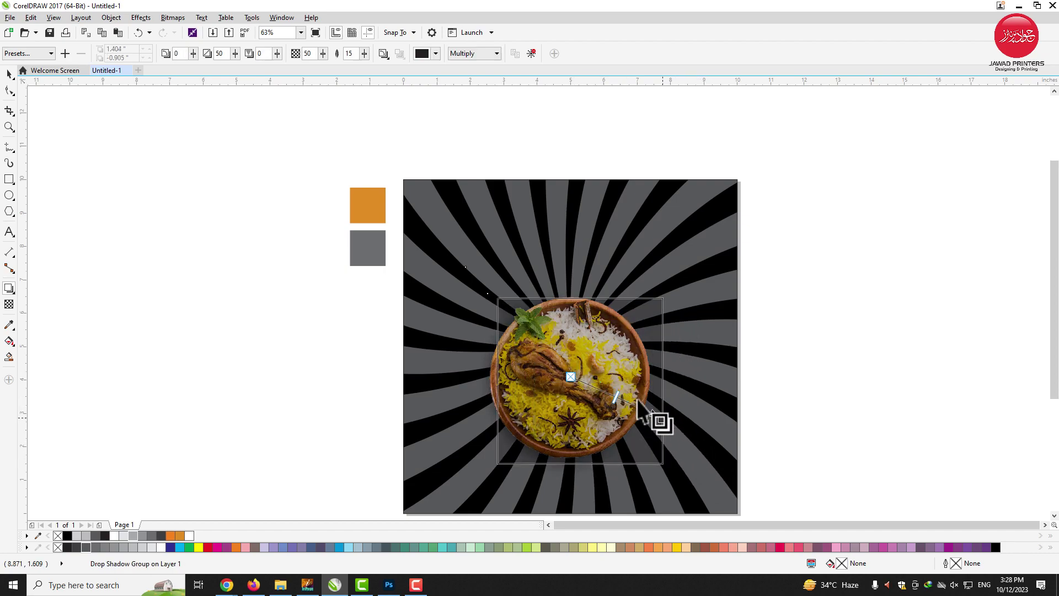
pyautogui.click(474, 53)
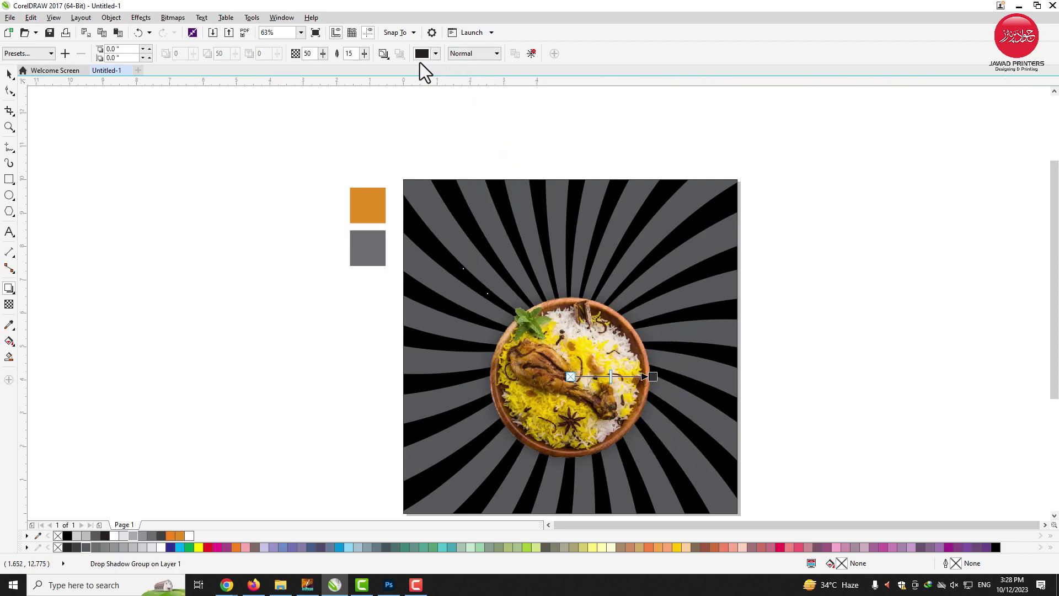
pyautogui.click(436, 54)
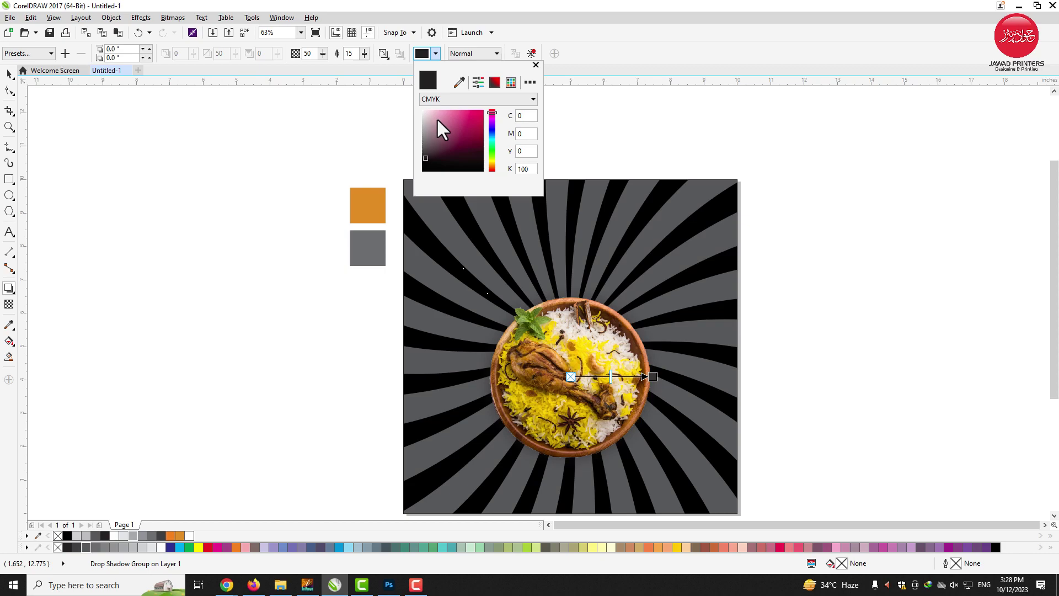
pyautogui.click(360, 53)
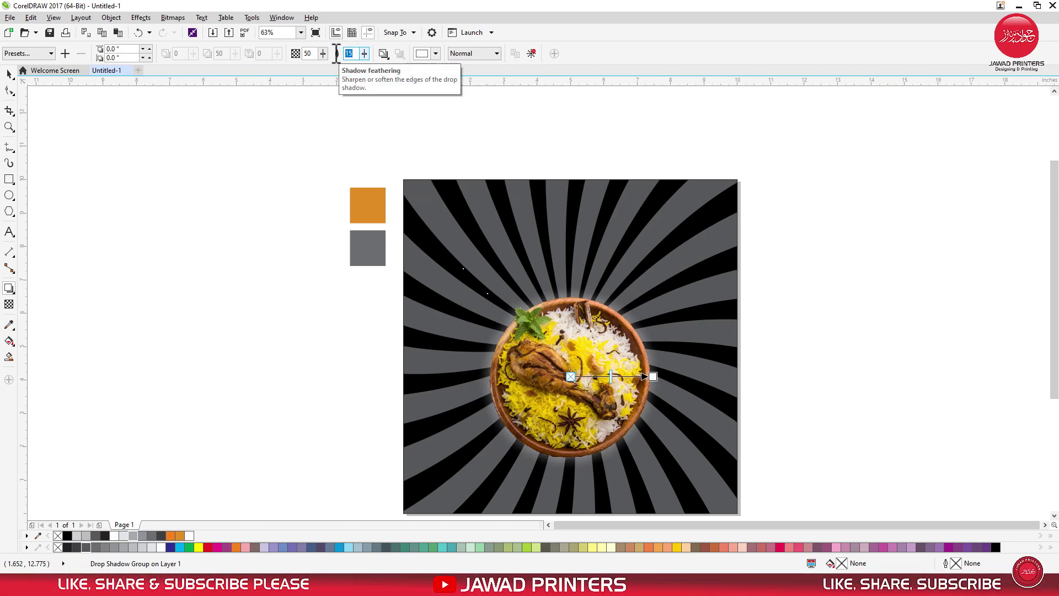
pyautogui.write('6')
# Set the shadow opacity to 85 and feathering to 8
pyautogui.press('Return')
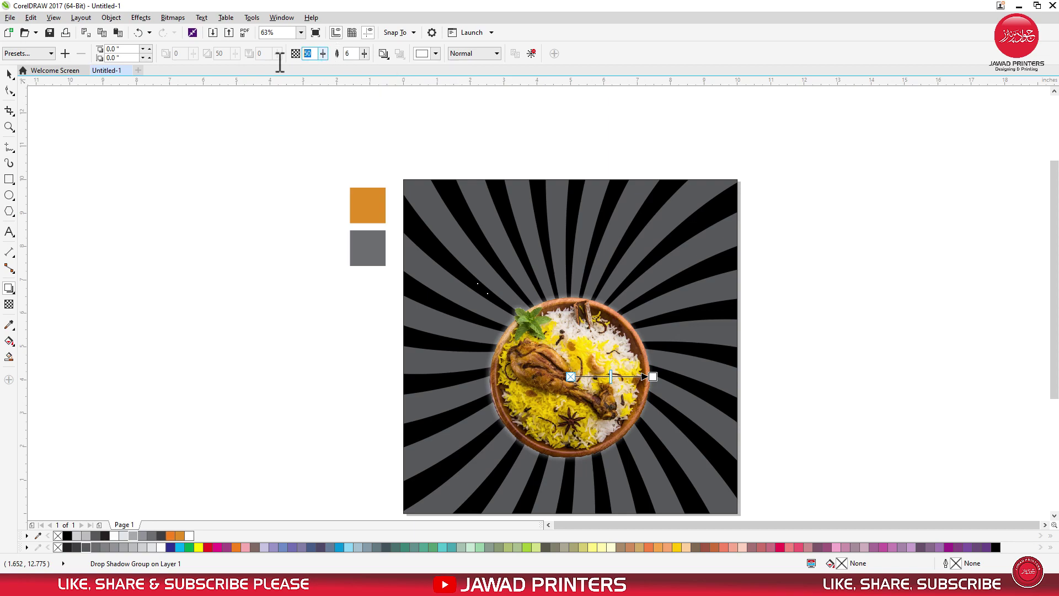
pyautogui.write('85')
pyautogui.press('Return')
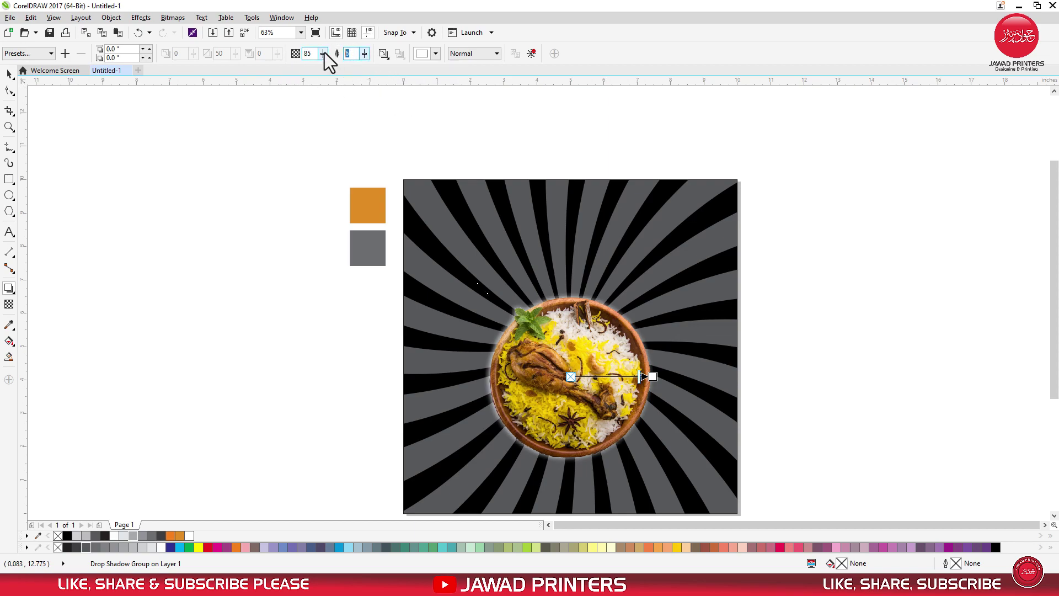
pyautogui.write('8')
pyautogui.press('Return')
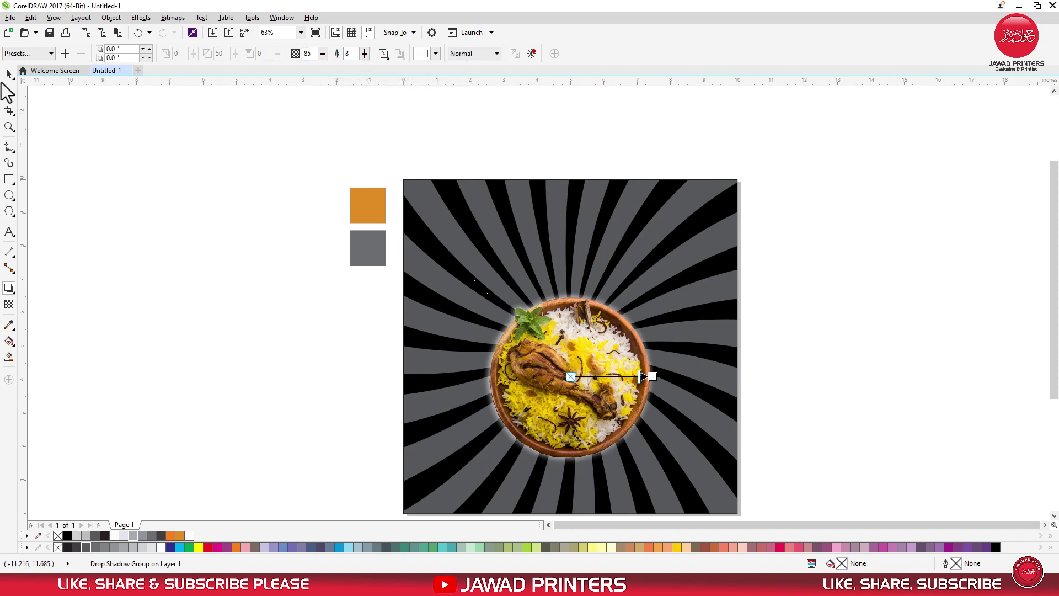
pyautogui.click(8, 73)
pyautogui.rightClick(6, 224)
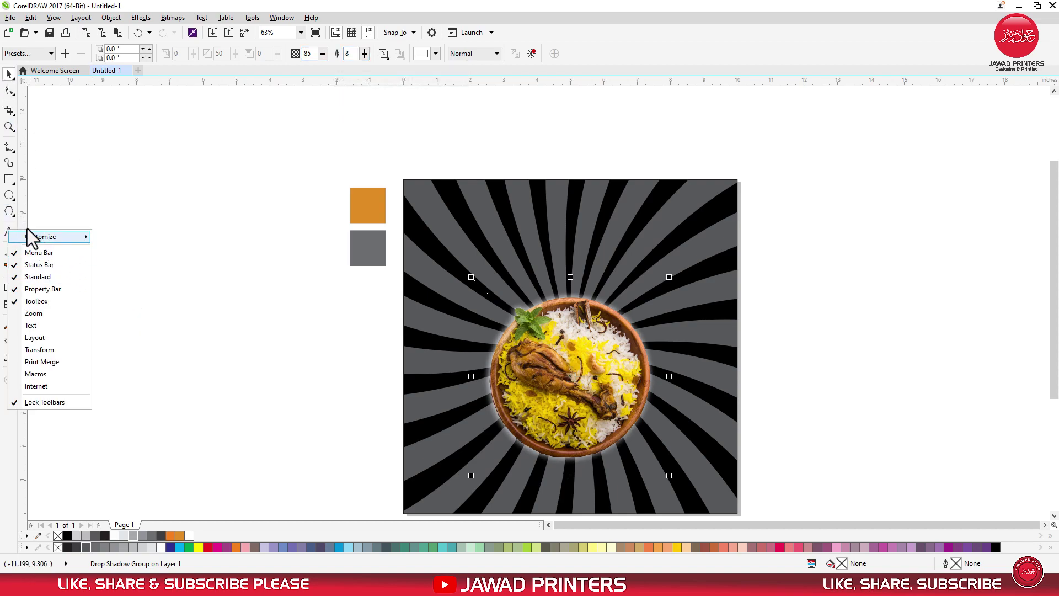
# Type 'hot & spicy' and move it onto the top of the poster
pyautogui.press('Escape')
pyautogui.press('Escape')
pyautogui.click(9, 232)
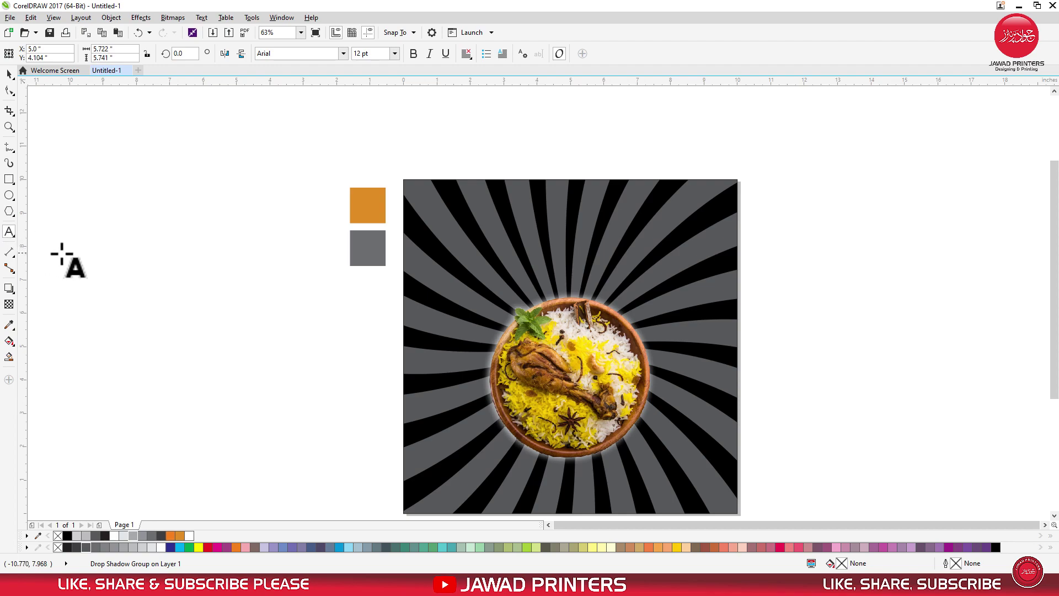
pyautogui.click(106, 276)
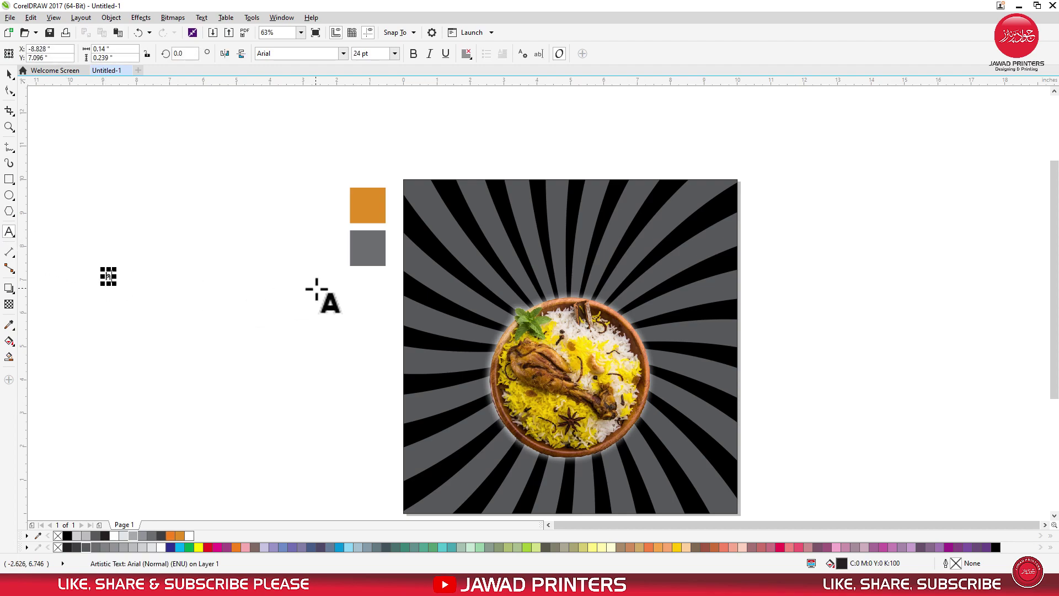
pyautogui.write('hot & spi')
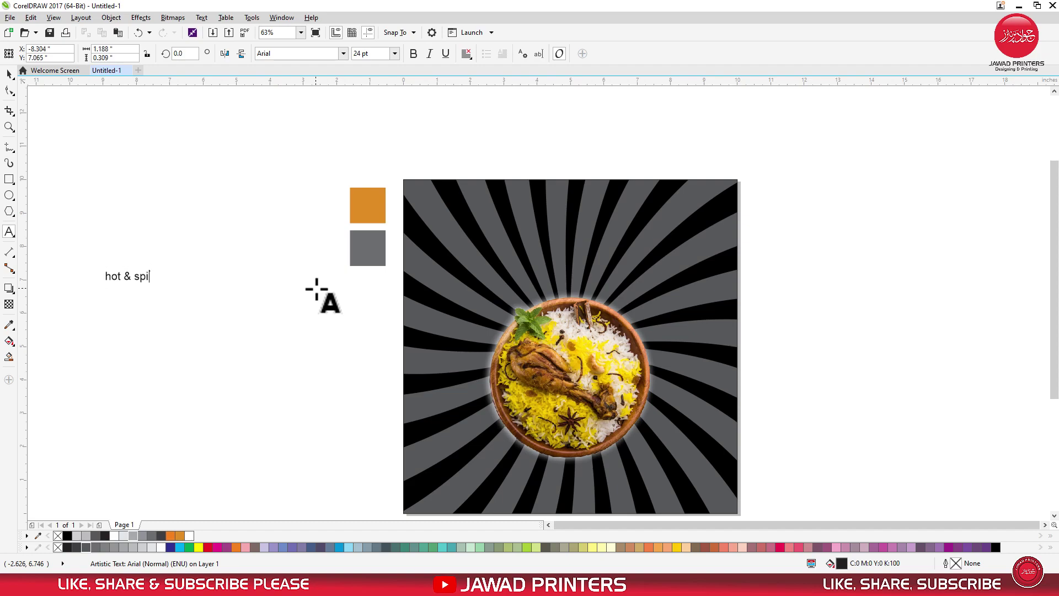
pyautogui.write('cy')
pyautogui.hotkey('ctrl', 'space')
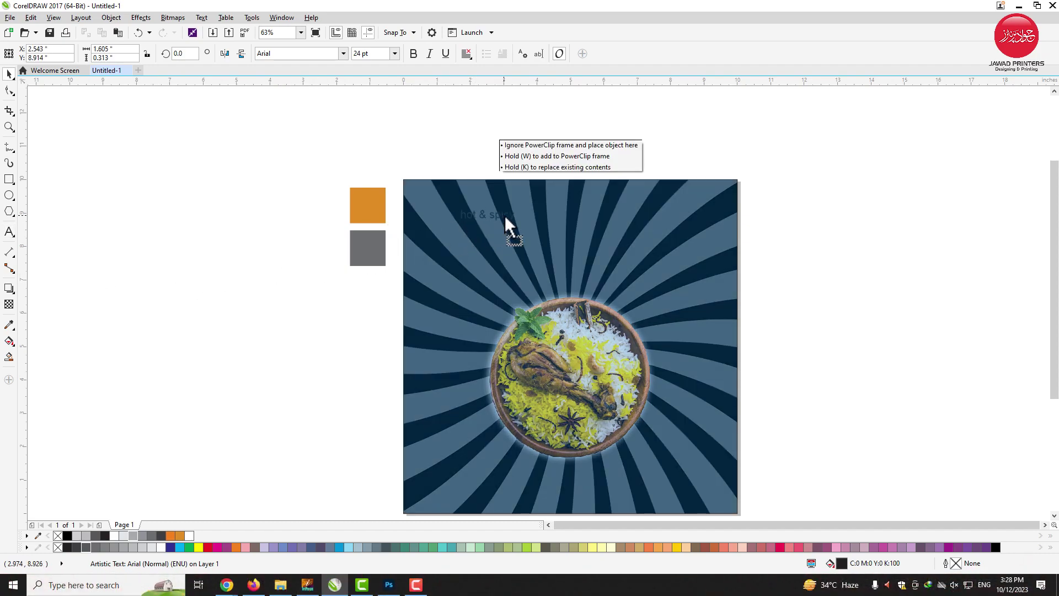
pyautogui.moveTo(147, 281); pyautogui.dragTo(528, 220)
# Make 'hot & spicy' white in the Hey August font and enlarge it
pyautogui.moveTo(808, 349); pyautogui.dragTo(395, 151)
pyautogui.click(342, 55)
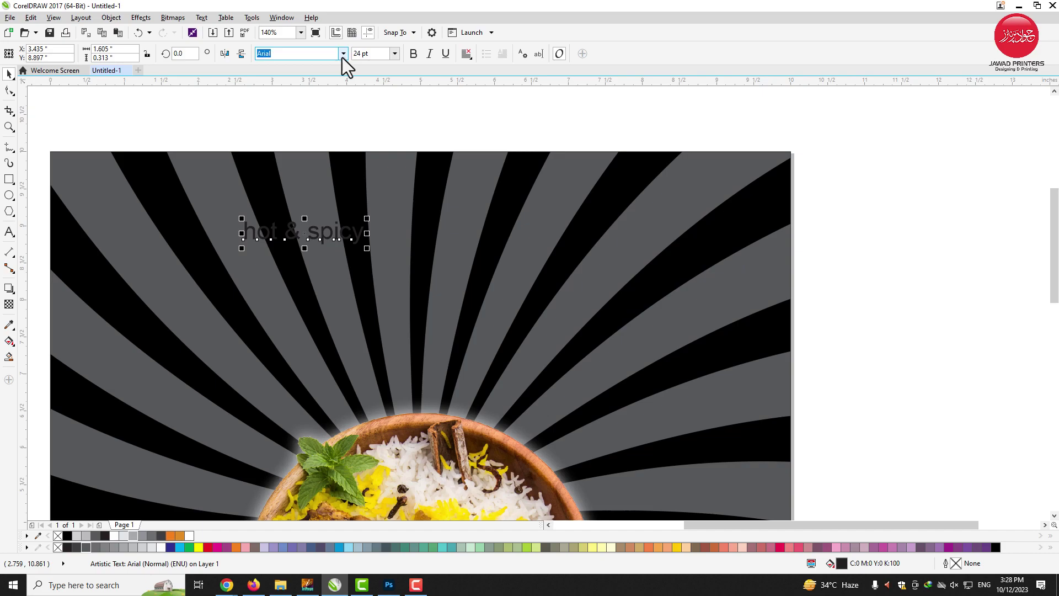
pyautogui.click(322, 116)
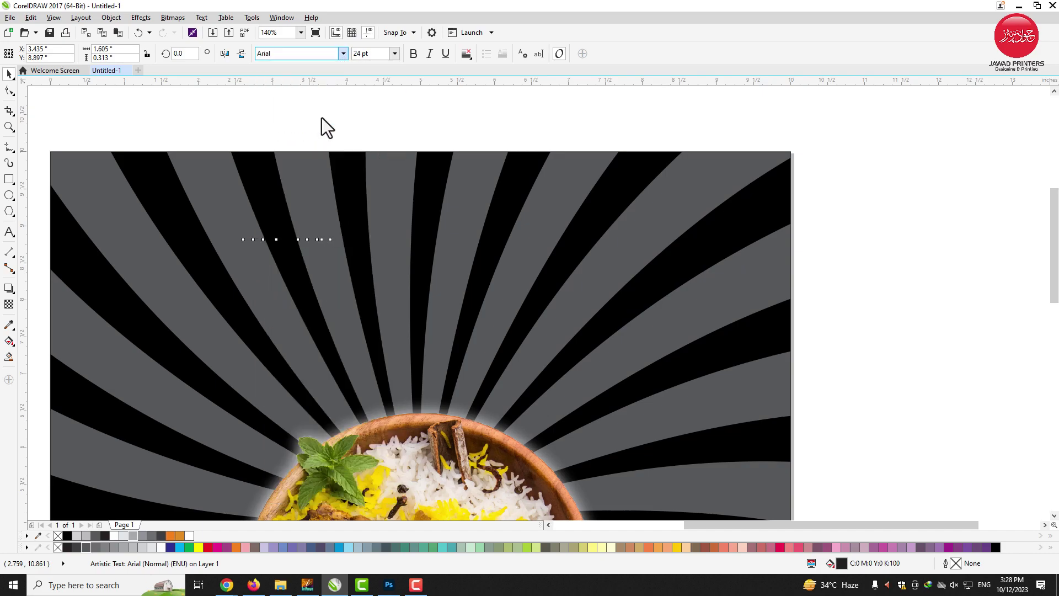
pyautogui.click(186, 531)
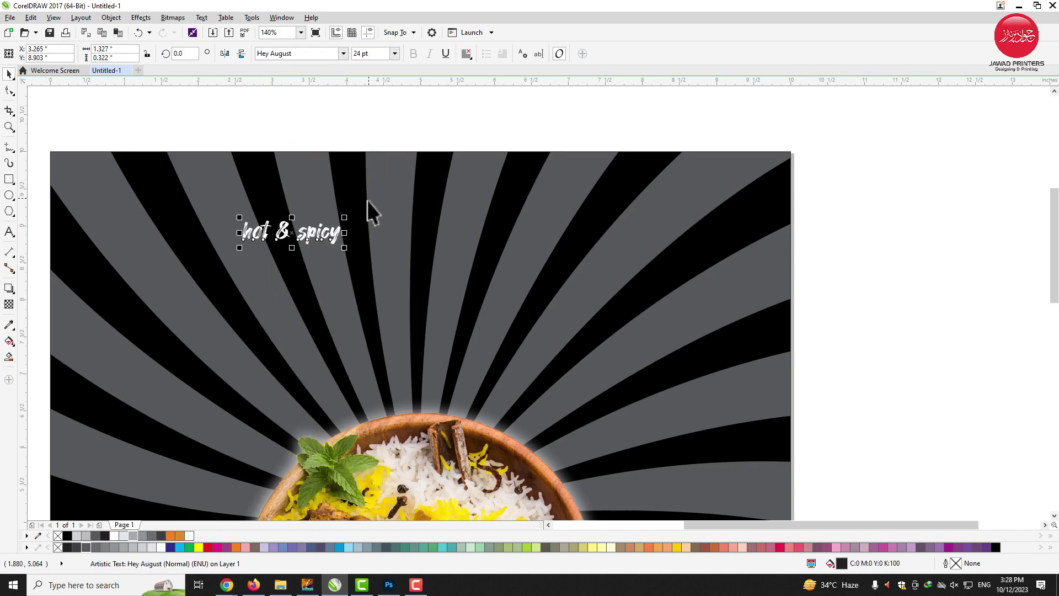
pyautogui.moveTo(344, 217); pyautogui.dragTo(480, 183)
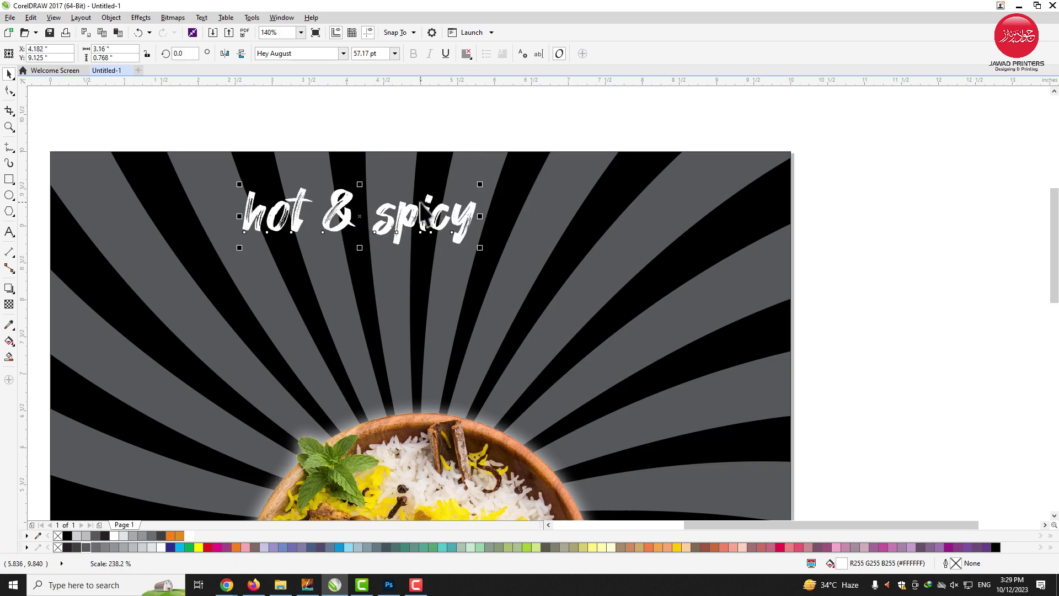
# Duplicate the text below and retype the copy as 'Today'
pyautogui.moveTo(420, 218); pyautogui.dragTo(422, 252)
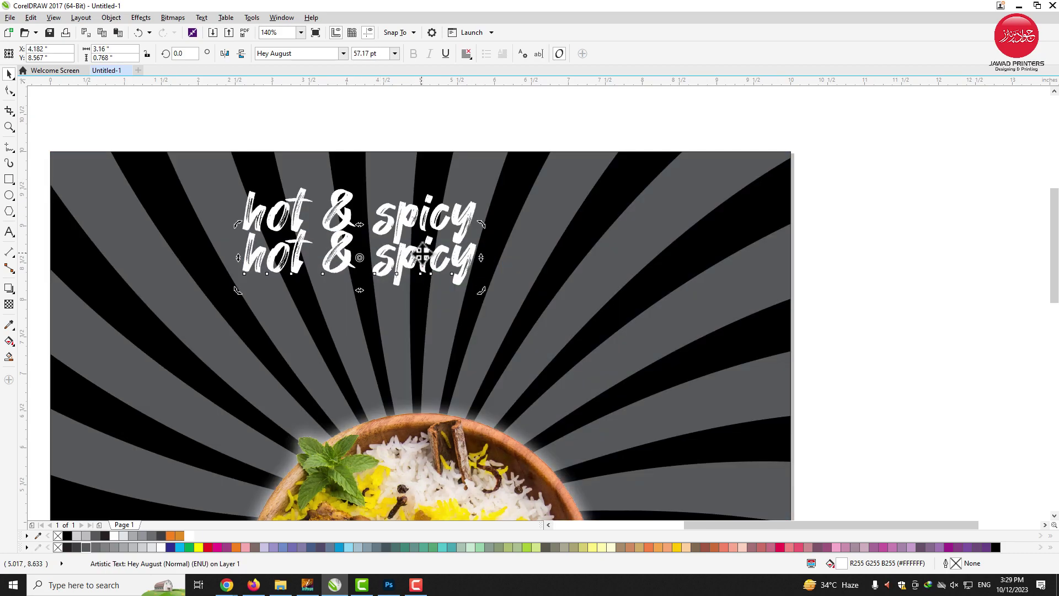
pyautogui.doubleClick(421, 254)
pyautogui.hotkey('ctrl', 'a')
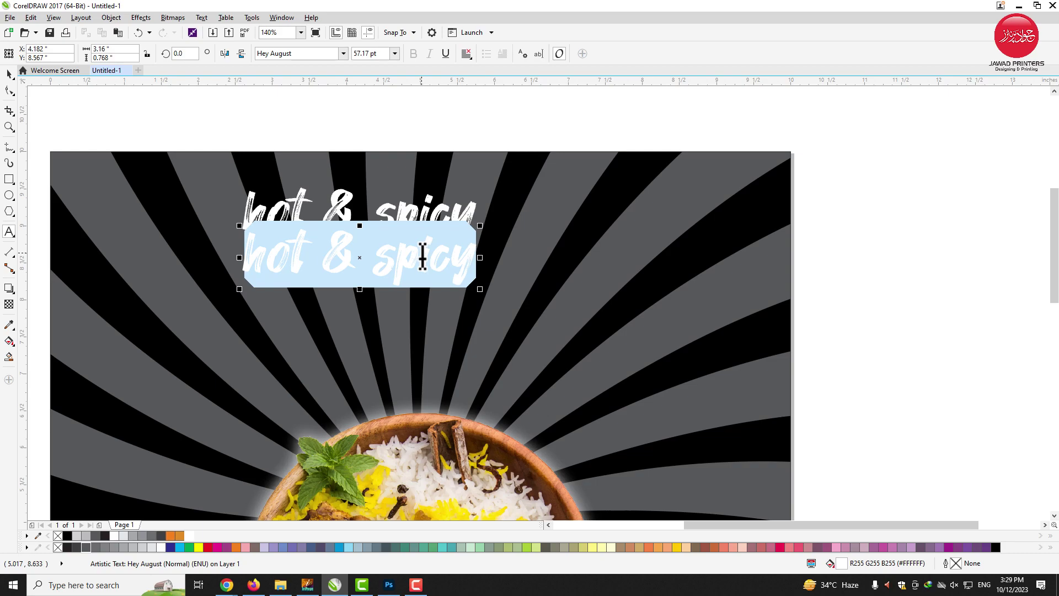
pyautogui.write('Today')
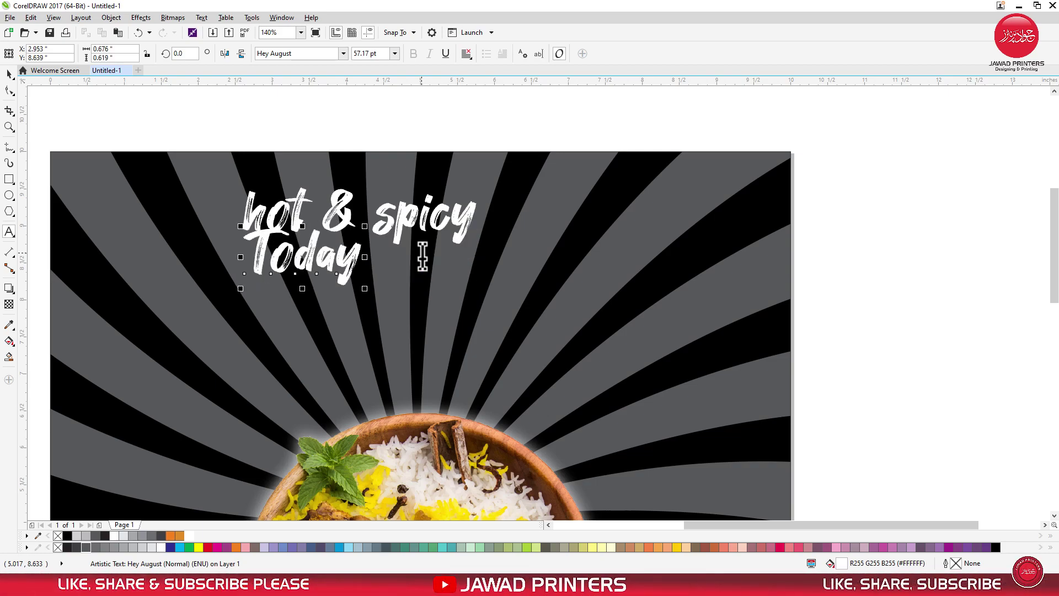
# Set 'Today' in James Stroker, enlarge it, and place it below 'hot & spicy'
pyautogui.click(346, 54)
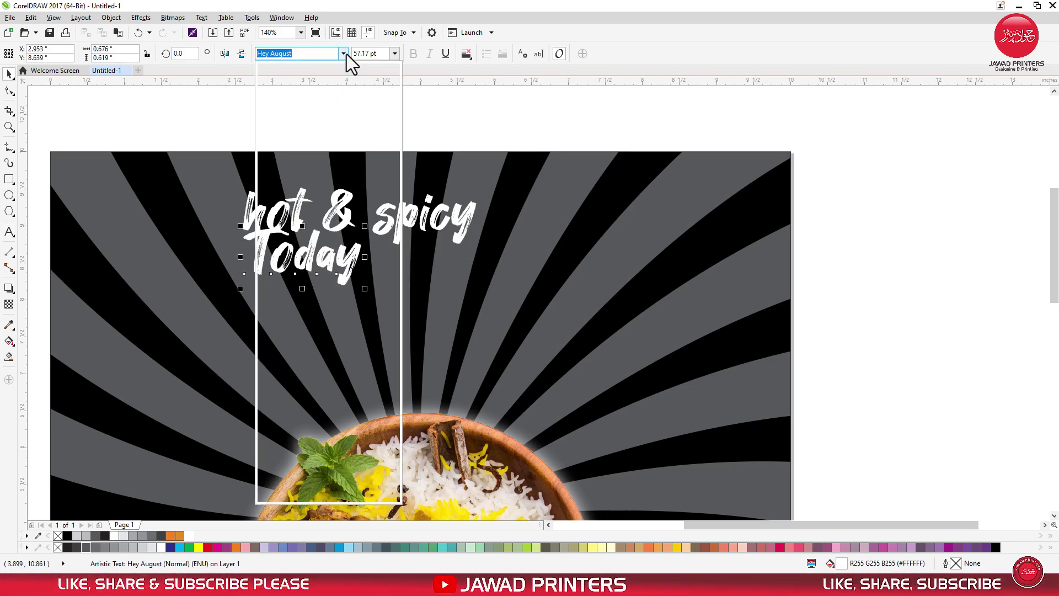
pyautogui.click(318, 113)
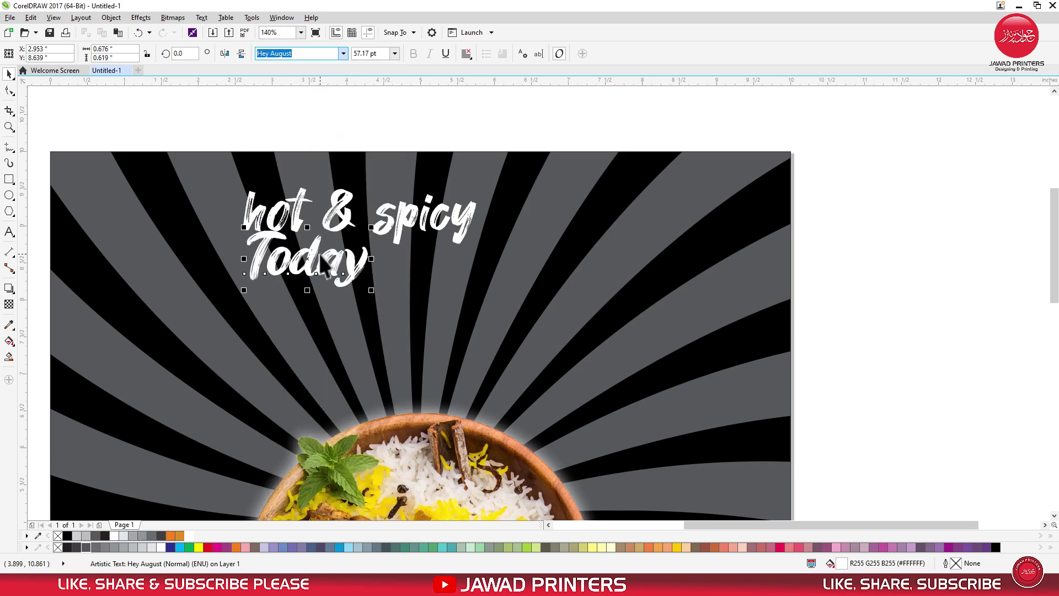
pyautogui.moveTo(309, 268); pyautogui.dragTo(309, 276)
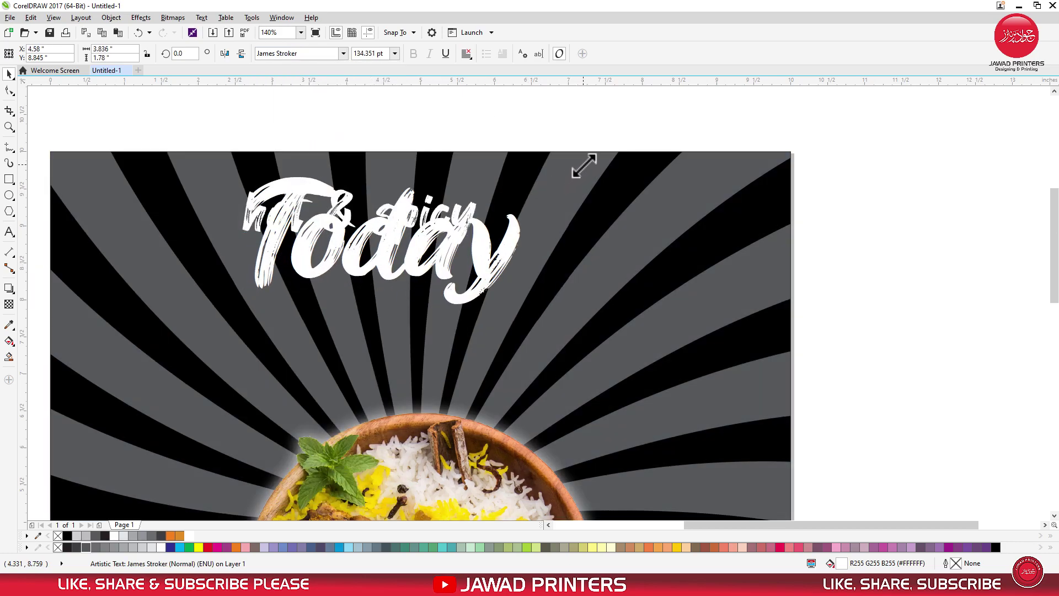
pyautogui.moveTo(369, 243); pyautogui.dragTo(542, 164)
pyautogui.moveTo(423, 214); pyautogui.dragTo(371, 263)
# Centre 'hot & spicy' horizontally above 'Today' on the page
pyautogui.keyDown('shift'); pyautogui.click(524, 256); pyautogui.keyUp('shift')
pyautogui.press('c')
pyautogui.press('Tab')
pyautogui.hotkey('ctrl', 'z')
pyautogui.press('Escape')
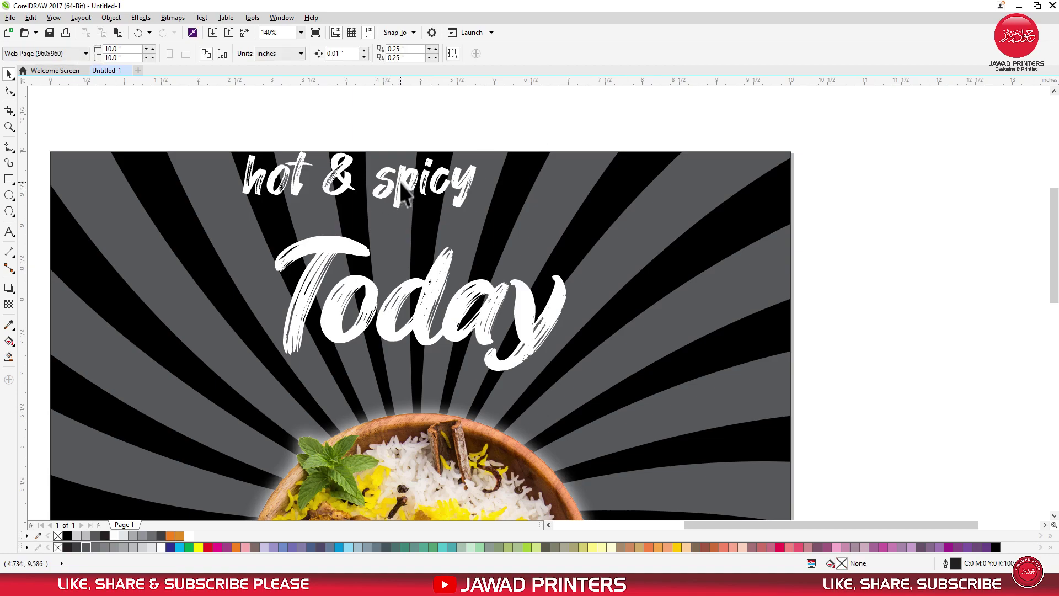
pyautogui.hotkey('ctrl', 'z')
pyautogui.hotkey('ctrl', 'z')
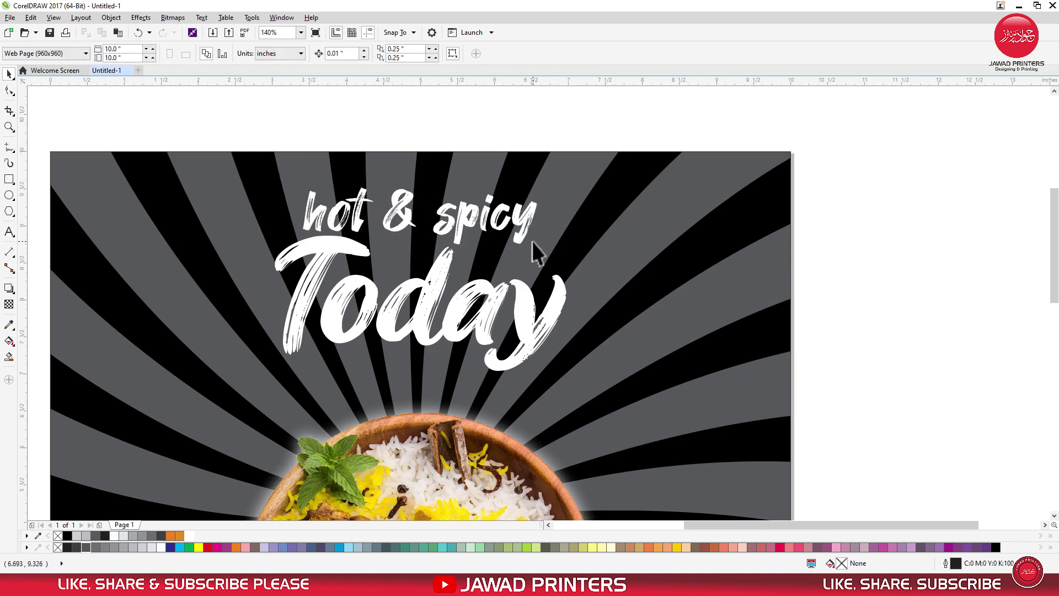
pyautogui.click(404, 305)
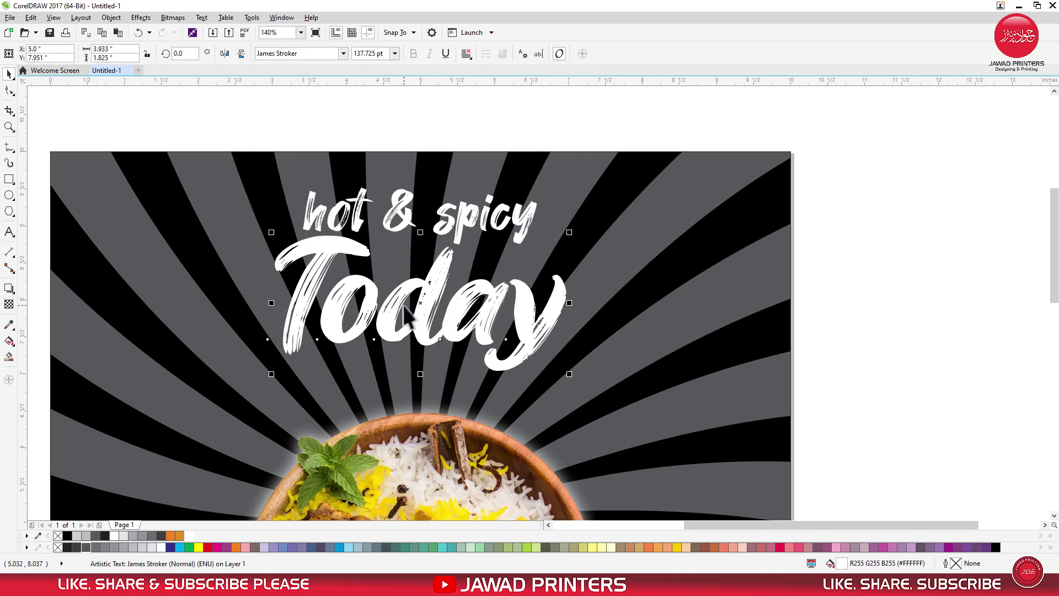
# Fill 'Today' orange and shrink 'hot & spicy' slightly
pyautogui.click(180, 536)
pyautogui.moveTo(742, 163); pyautogui.dragTo(251, 394)
pyautogui.scroll(2, 372, 221)
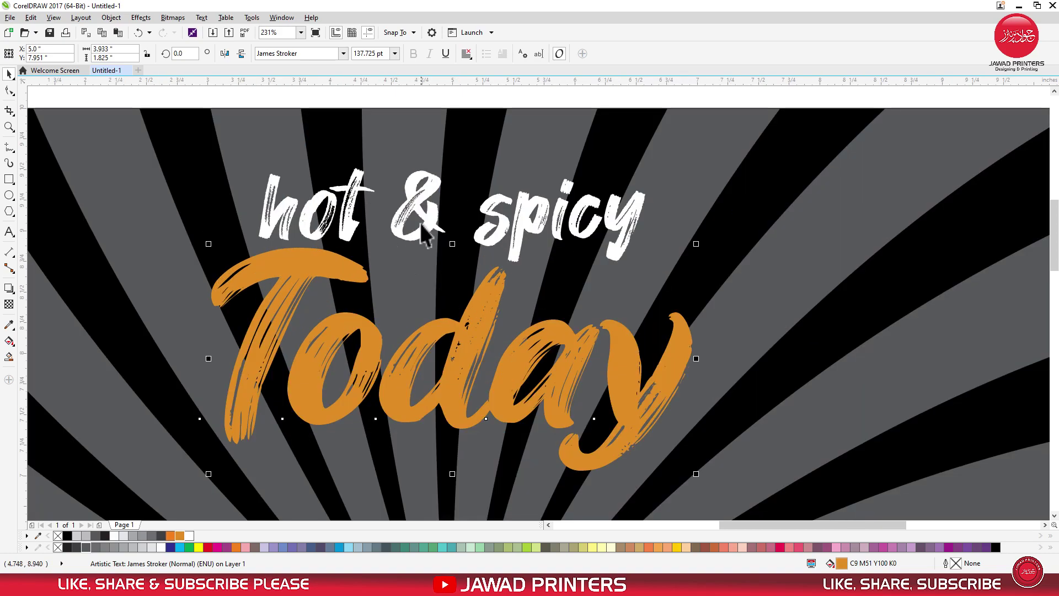
pyautogui.click(274, 201)
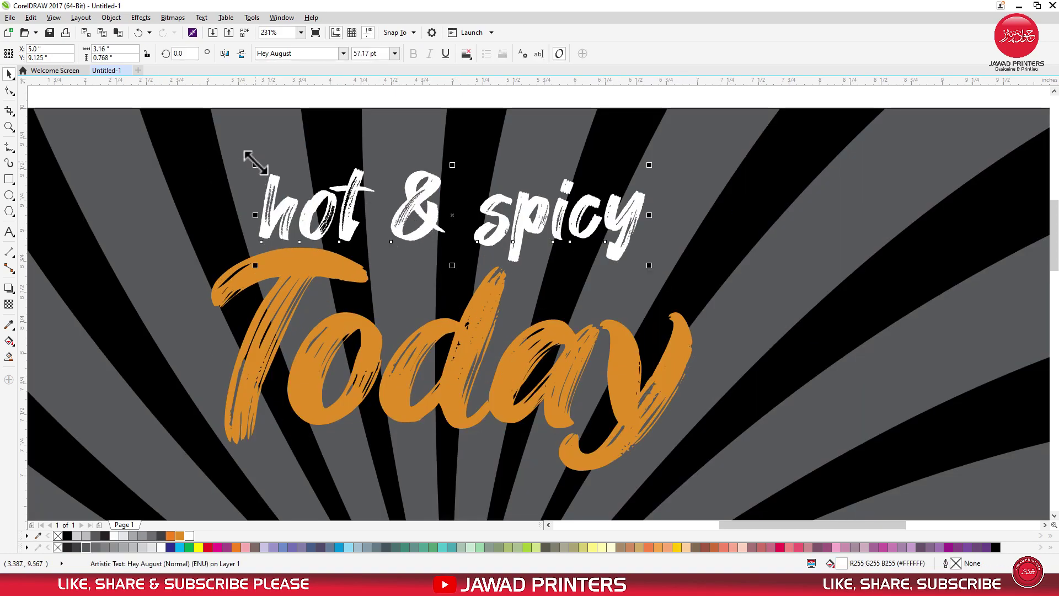
pyautogui.moveTo(255, 164); pyautogui.dragTo(308, 178)
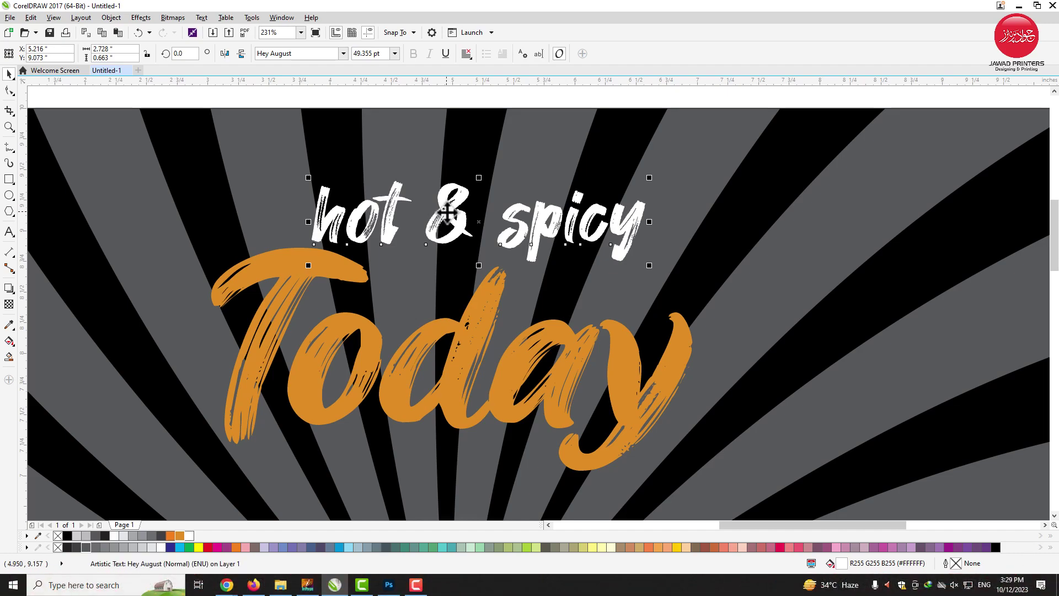
# Copy 'hot & spicy' below 'Today', retype it as 'menu', and centre it
pyautogui.moveTo(447, 212); pyautogui.dragTo(501, 232)
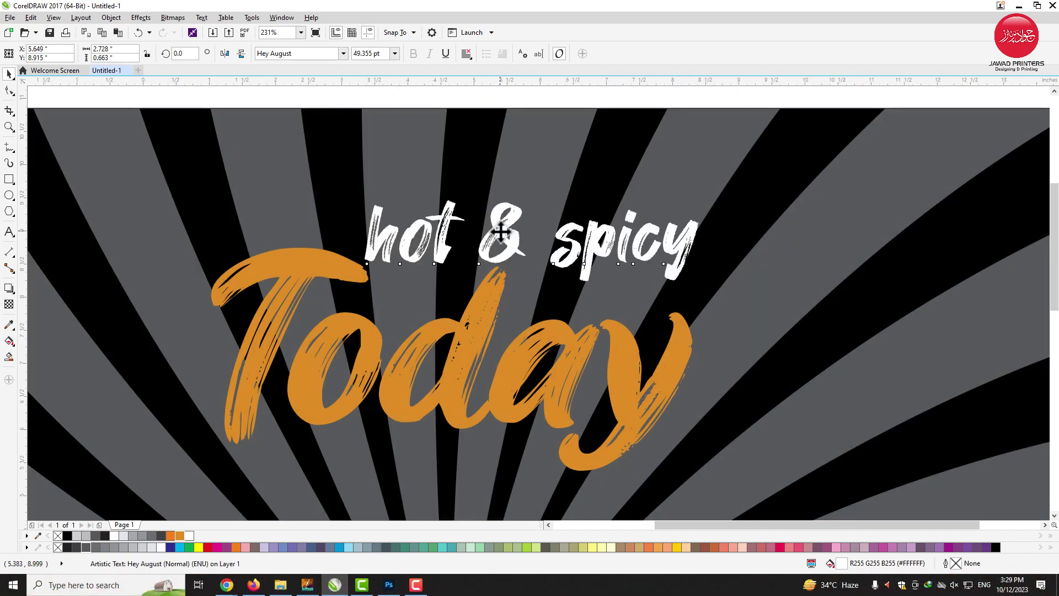
pyautogui.scroll(-3, 499, 237)
pyautogui.moveTo(500, 233)
pyautogui.mouseDown()
pyautogui.moveTo(470, 381)
pyautogui.moveTo(428, 353)
pyautogui.mouseUp()
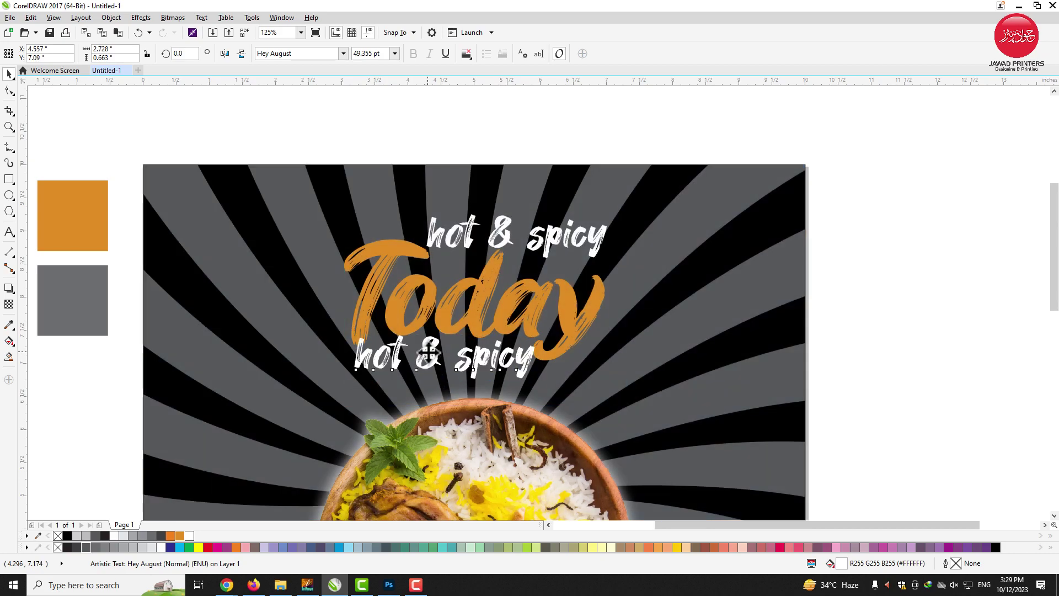
pyautogui.hotkey('ctrl', 'a')
pyautogui.write('me')
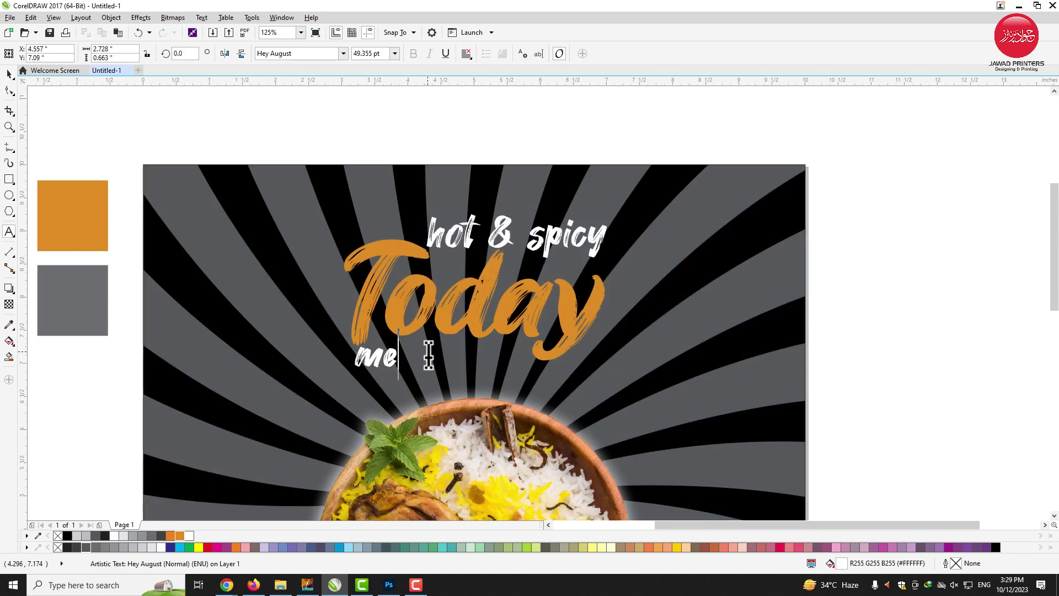
pyautogui.press('BackSpace')
pyautogui.moveTo(418, 349); pyautogui.dragTo(507, 346)
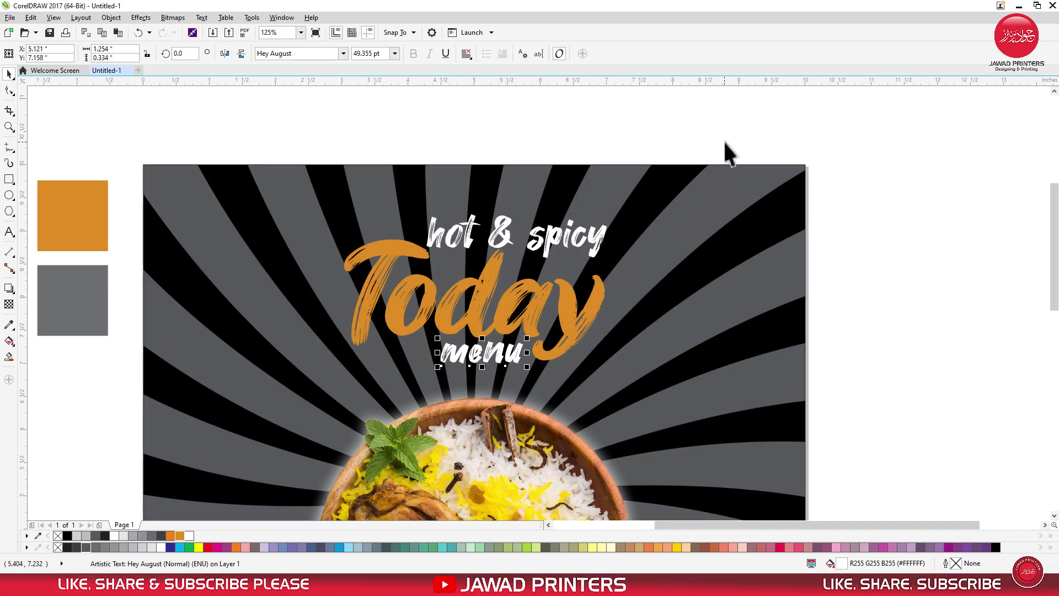
pyautogui.click(703, 147)
pyautogui.scroll(-2, 703, 147)
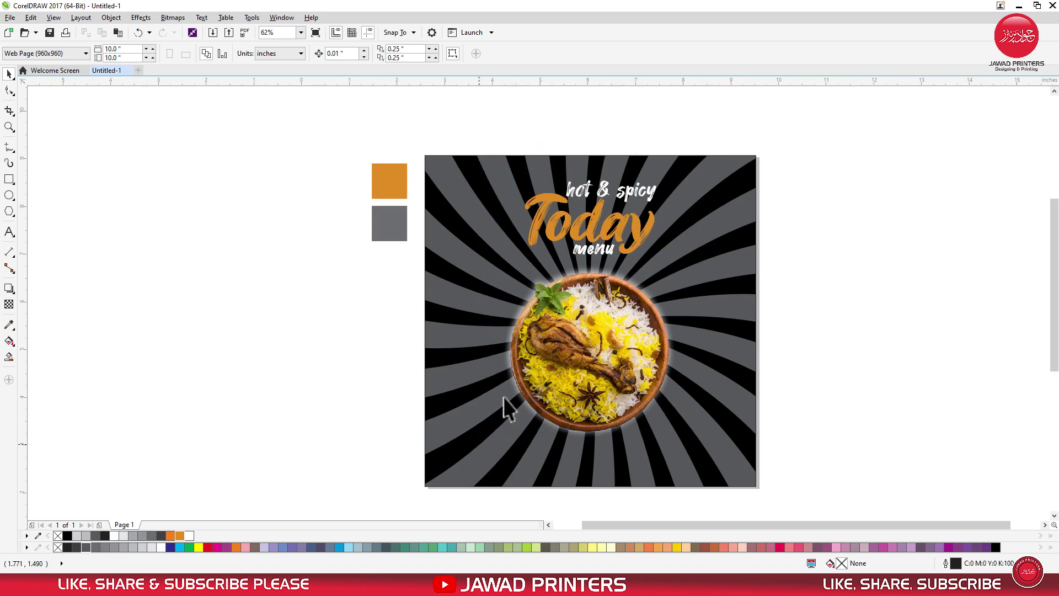
# Shrink the biryani photo to 179.6% and move it slightly lower
pyautogui.scroll(2, 567, 321)
pyautogui.click(567, 321)
pyautogui.moveTo(662, 271); pyautogui.dragTo(652, 280)
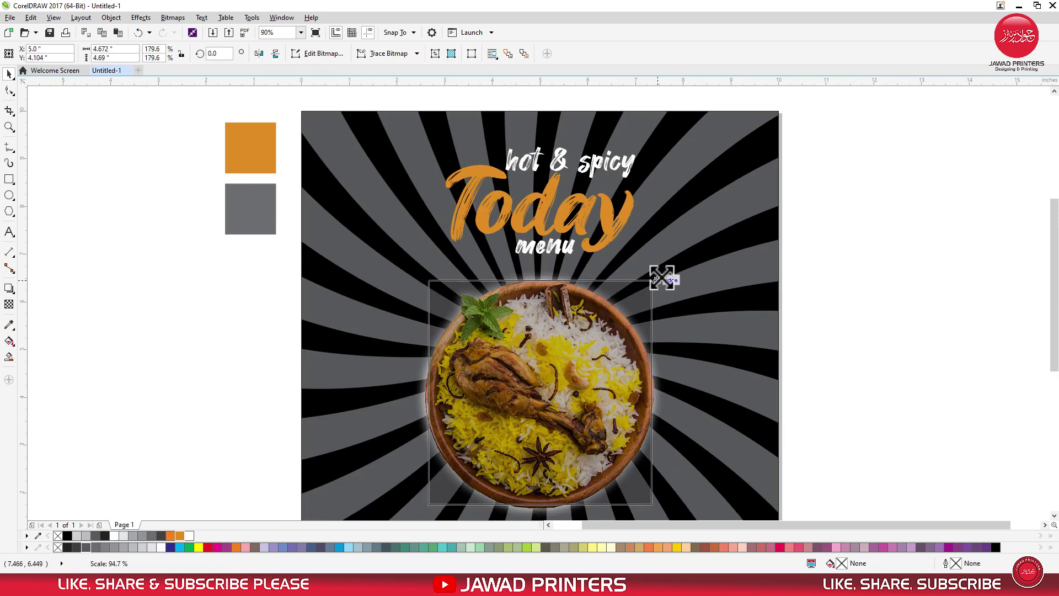
pyautogui.moveTo(564, 331); pyautogui.dragTo(563, 363)
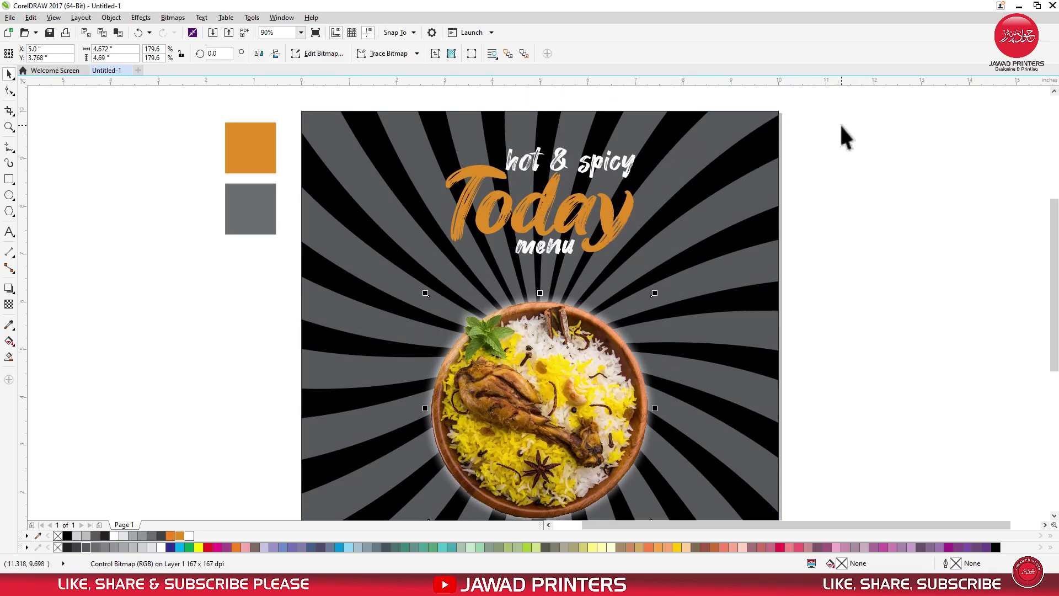
# Enlarge the 'hot & spicy', 'Today' and 'menu' lines together as one block
pyautogui.moveTo(838, 125); pyautogui.dragTo(399, 265)
pyautogui.moveTo(644, 260)
pyautogui.mouseDown()
pyautogui.moveTo(672, 285)
pyautogui.moveTo(665, 241)
pyautogui.moveTo(657, 264)
pyautogui.moveTo(653, 243)
pyautogui.moveTo(662, 225)
pyautogui.moveTo(644, 245)
pyautogui.moveTo(658, 215)
pyautogui.mouseUp()
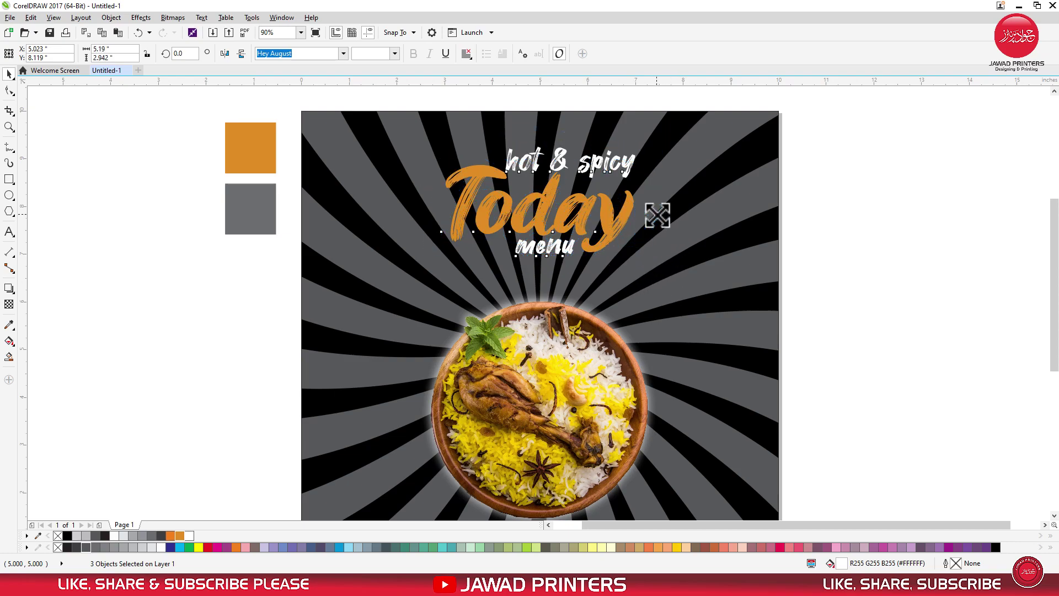
pyautogui.click(710, 273)
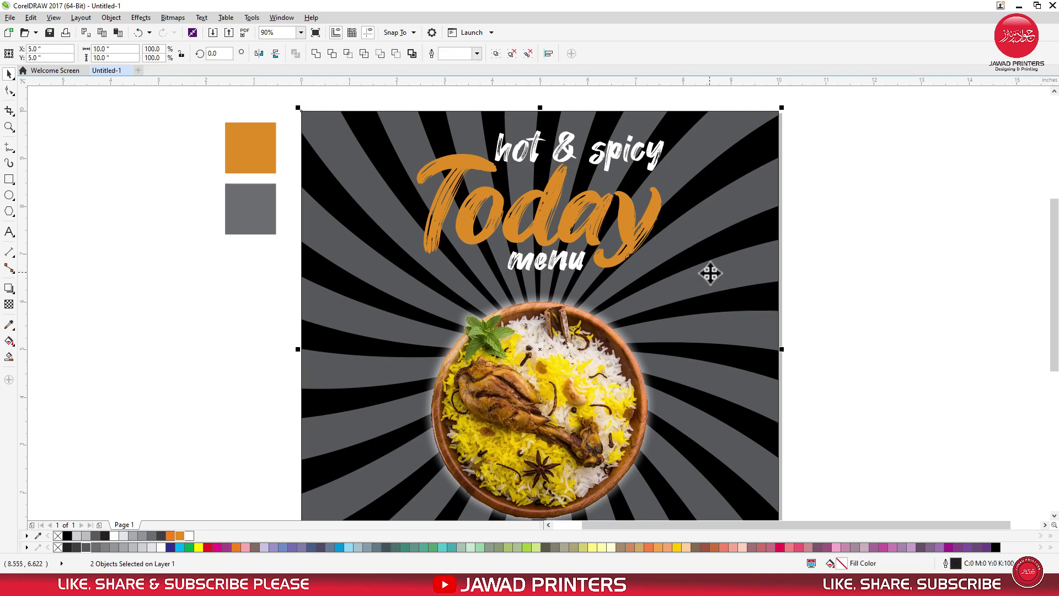
pyautogui.moveTo(533, 109); pyautogui.dragTo(136, 258)
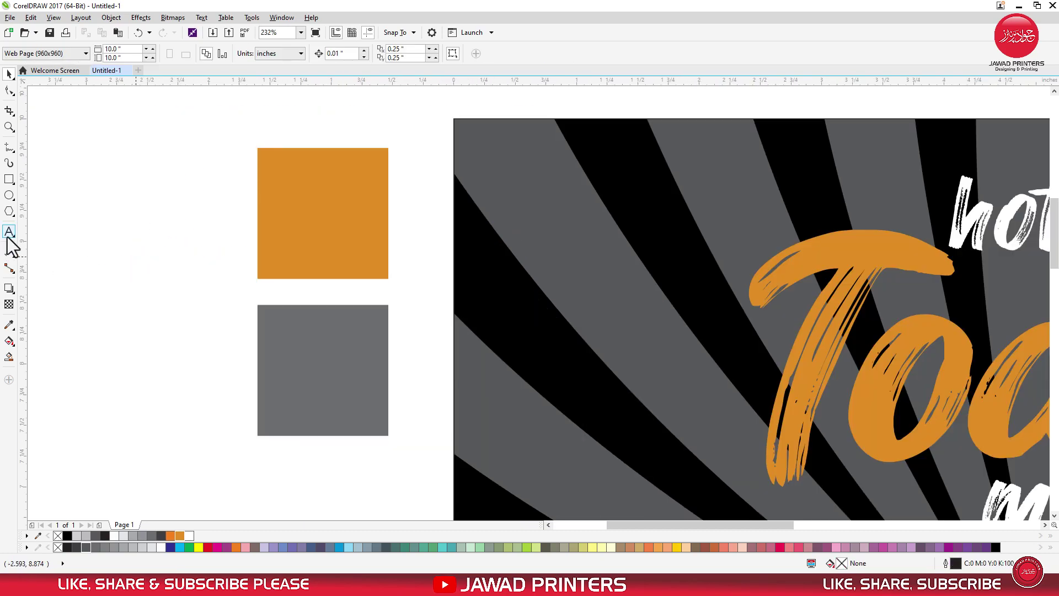
# Type the two-line text 'LOGO HERE' beside the poster
pyautogui.click(9, 231)
pyautogui.click(152, 160)
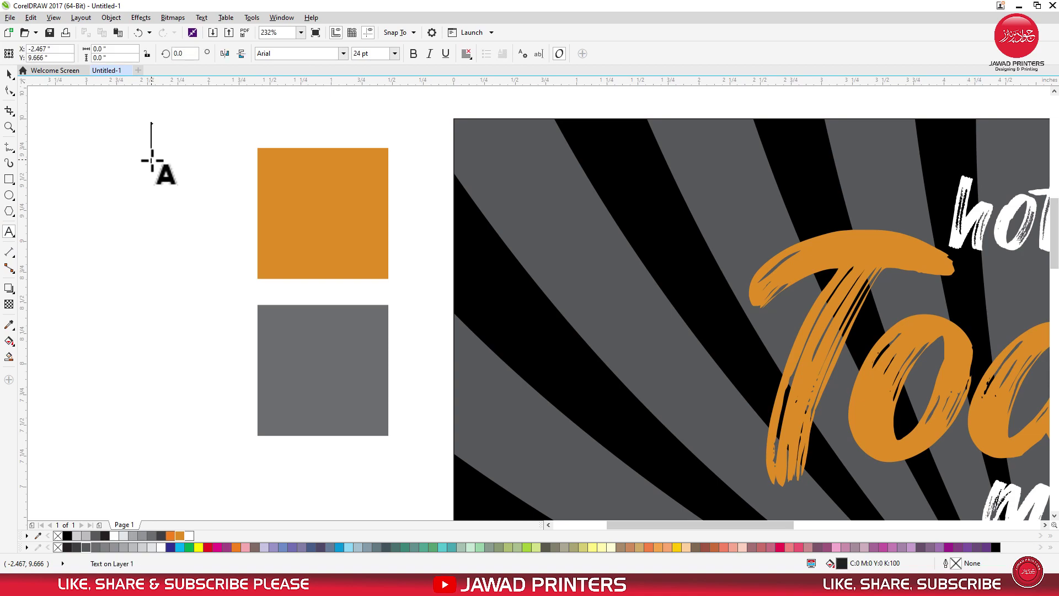
pyautogui.write('LOGO')
pyautogui.press('Return')
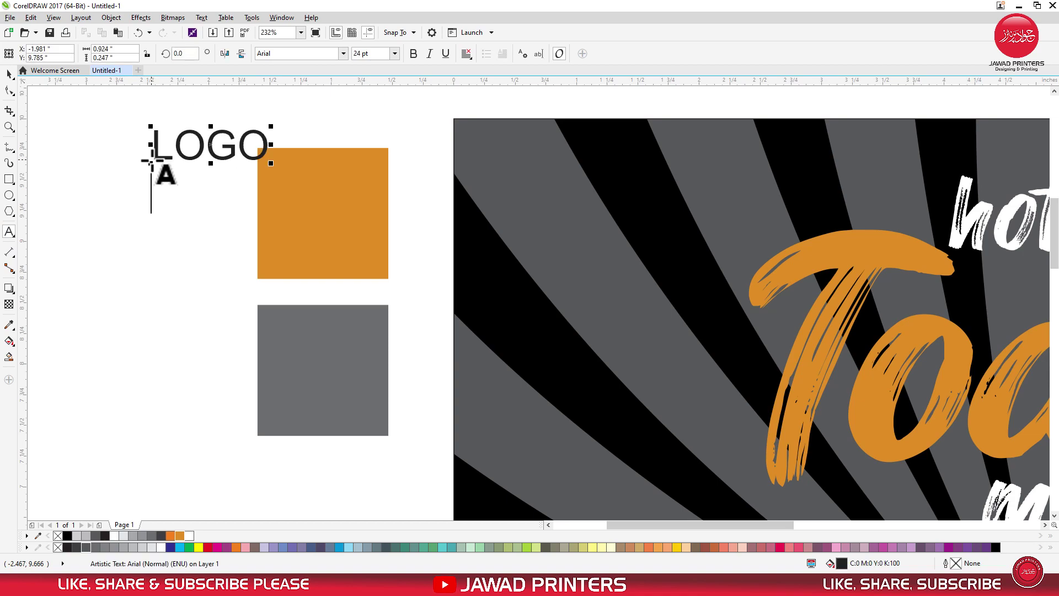
pyautogui.hotkey('ctrl', 'space')
# Set 'LOGO HERE' in Montserrat Black with Force Justify alignment
pyautogui.click(343, 53)
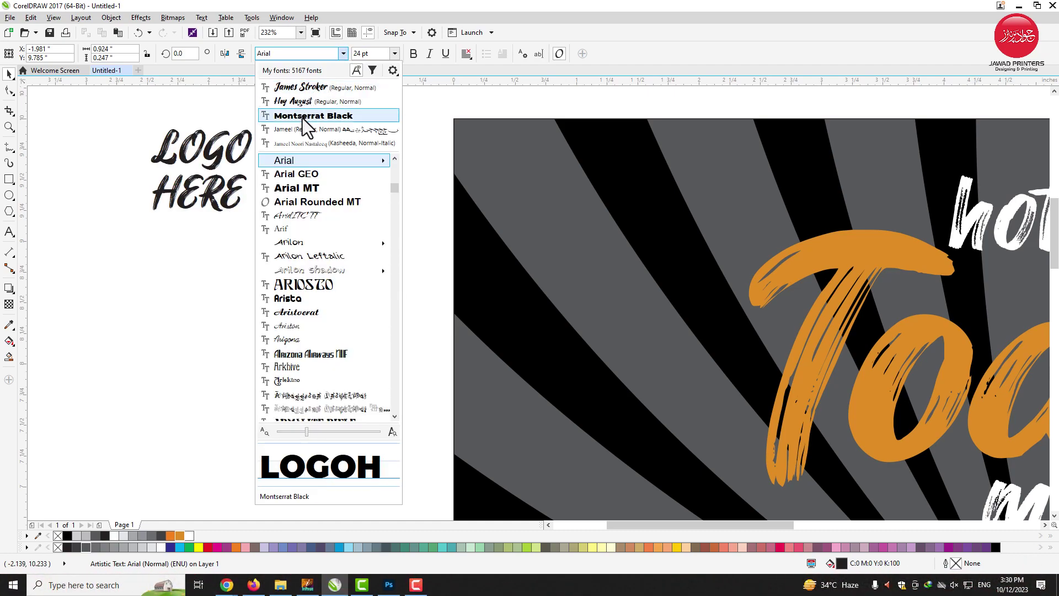
pyautogui.click(303, 115)
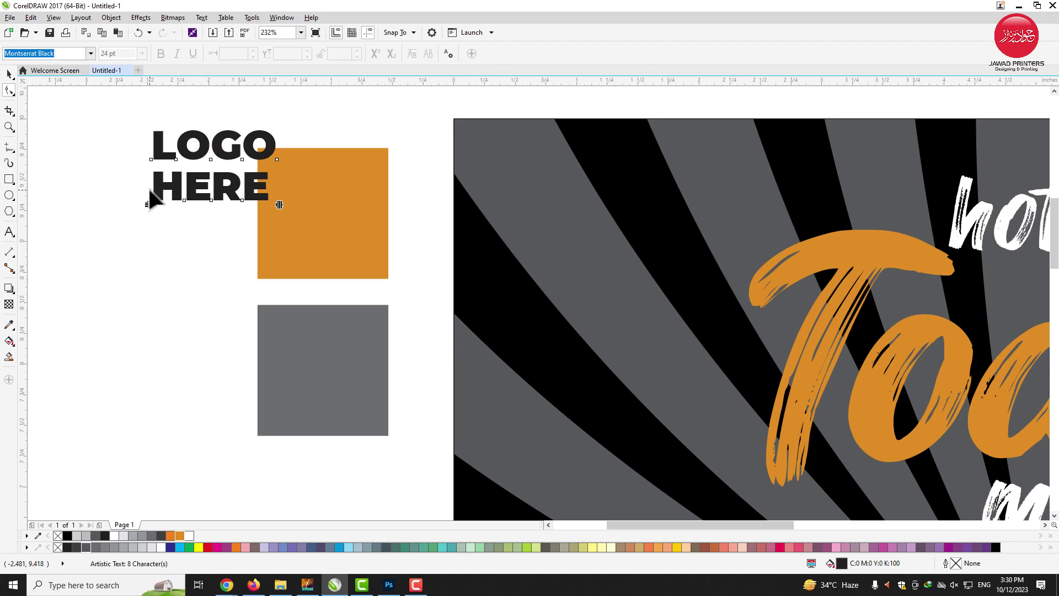
pyautogui.press('space')
pyautogui.click(465, 54)
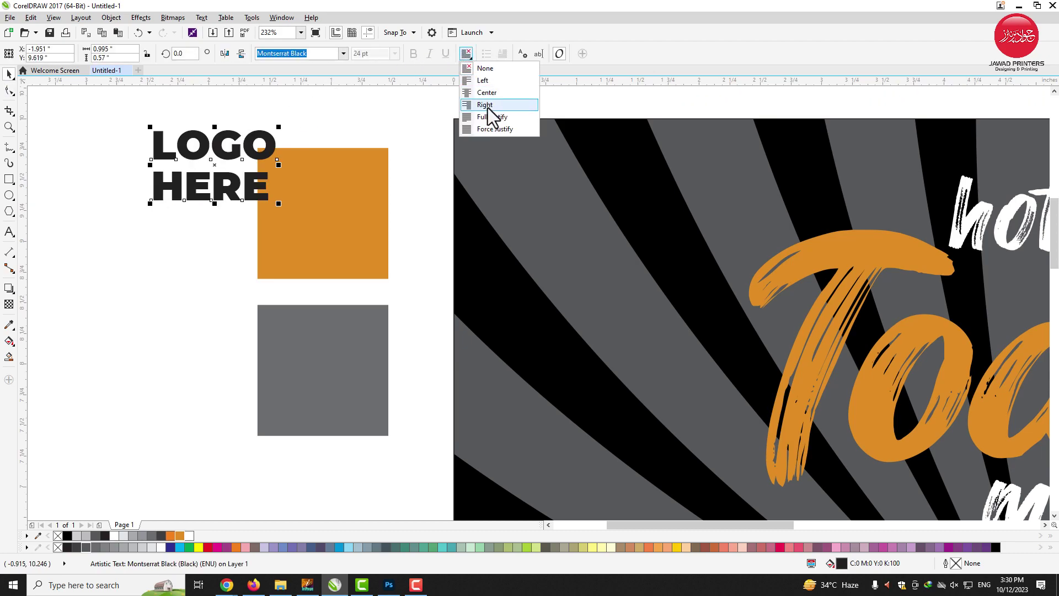
pyautogui.click(475, 129)
# Move 'LOGO HERE' to the poster's top-left corner and make it white
pyautogui.moveTo(223, 149); pyautogui.dragTo(567, 173)
pyautogui.click(189, 535)
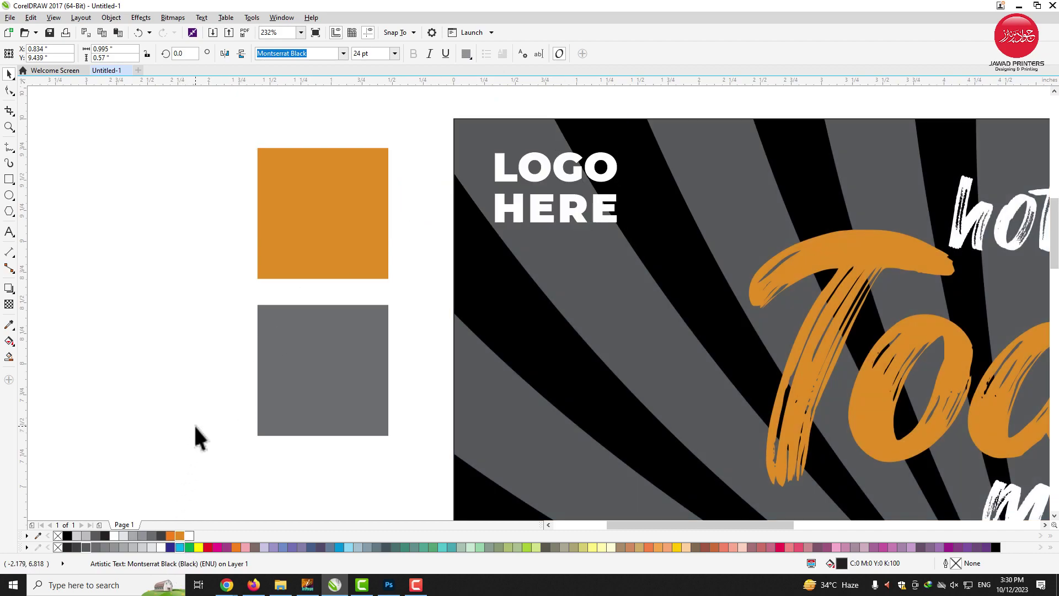
pyautogui.click(194, 423)
pyautogui.scroll(-1, 619, 353)
pyautogui.scroll(-1, 619, 353)
pyautogui.scroll(2, 852, 408)
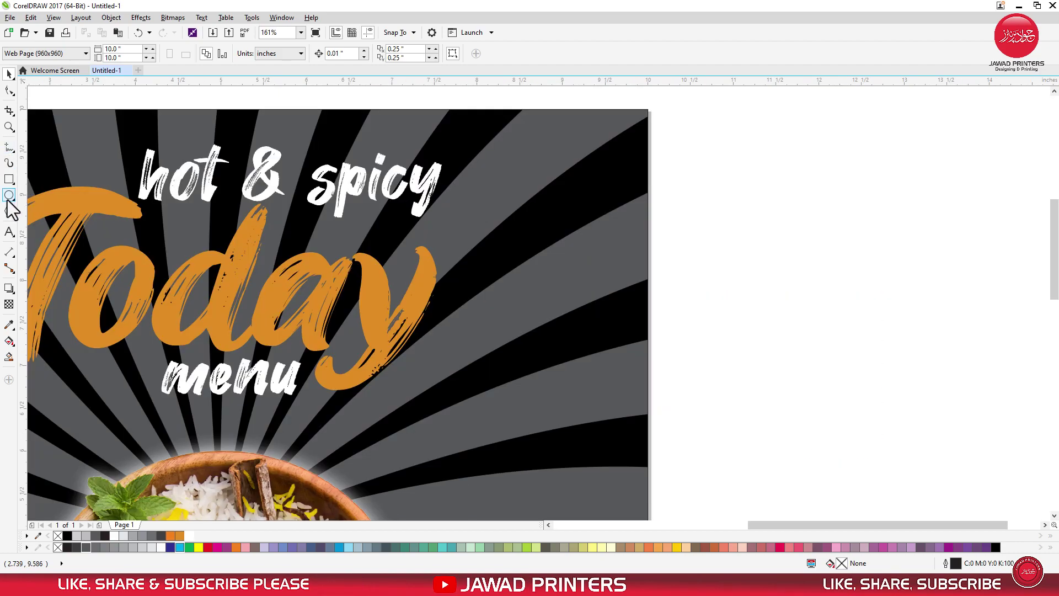
# Draw a small circle and duplicate it into a ten-by-five grid of dots
pyautogui.click(9, 196)
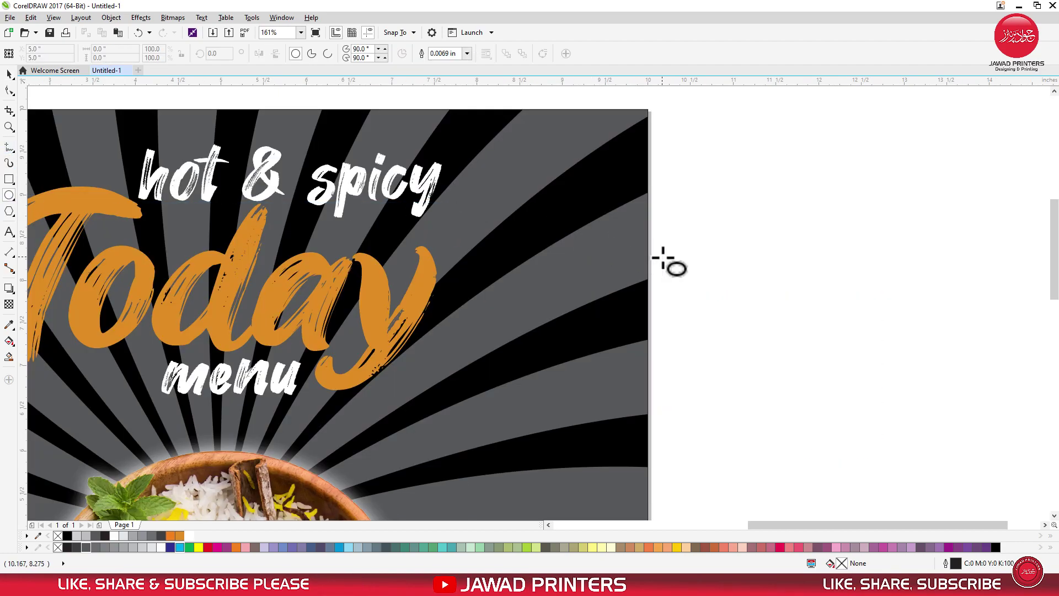
pyautogui.moveTo(679, 237)
pyautogui.mouseDown()
pyautogui.moveTo(704, 262)
pyautogui.moveTo(713, 249)
pyautogui.mouseUp()
pyautogui.hotkey('ctrl', 'r')
pyautogui.hotkey('ctrl', 'r')
pyautogui.hotkey('ctrl', 'r')
pyautogui.moveTo(678, 236); pyautogui.dragTo(957, 297)
pyautogui.moveTo(861, 246)
pyautogui.mouseDown()
pyautogui.moveTo(866, 281)
pyautogui.moveTo(864, 271)
pyautogui.mouseUp()
pyautogui.hotkey('ctrl', 'r')
pyautogui.hotkey('ctrl', 'r')
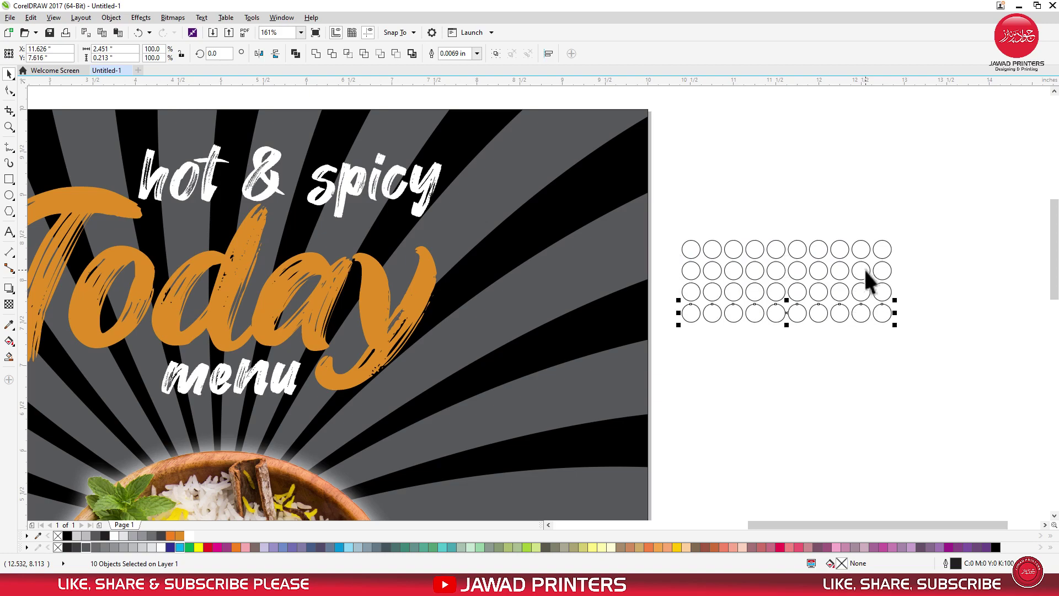
pyautogui.hotkey('ctrl', 'r')
# Group all fifty circles, fill them white, and move the grid onto the poster
pyautogui.moveTo(922, 225); pyautogui.dragTo(781, 326)
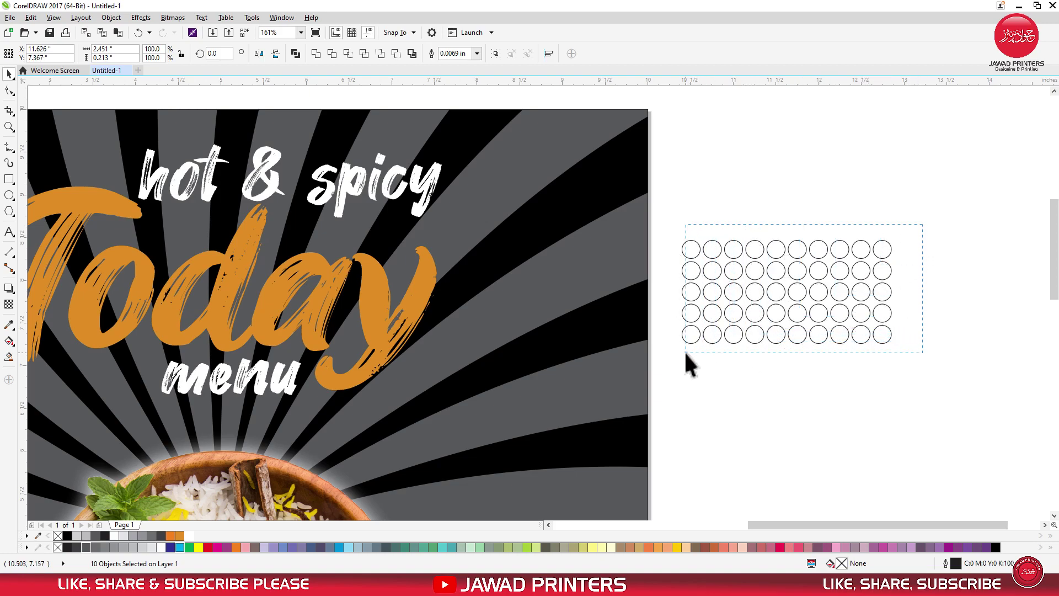
pyautogui.click(493, 55)
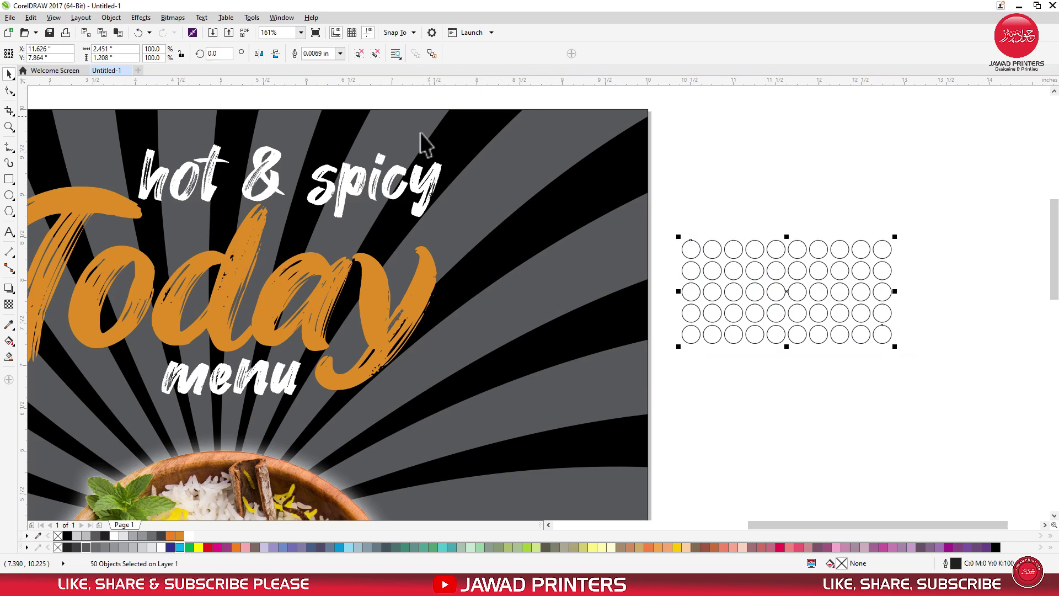
pyautogui.hotkey('ctrl', 'g')
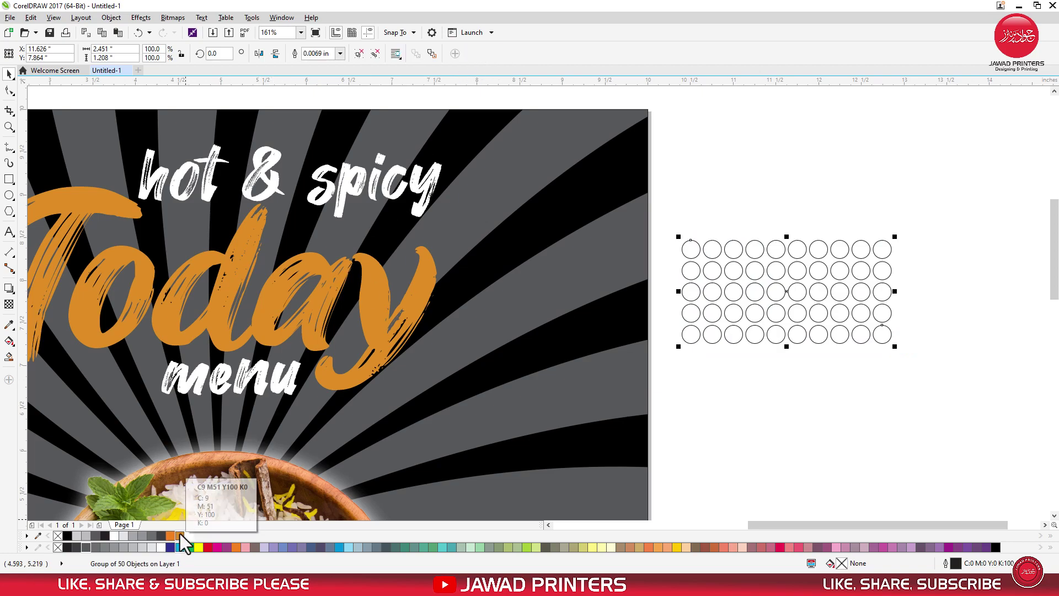
pyautogui.click(187, 537)
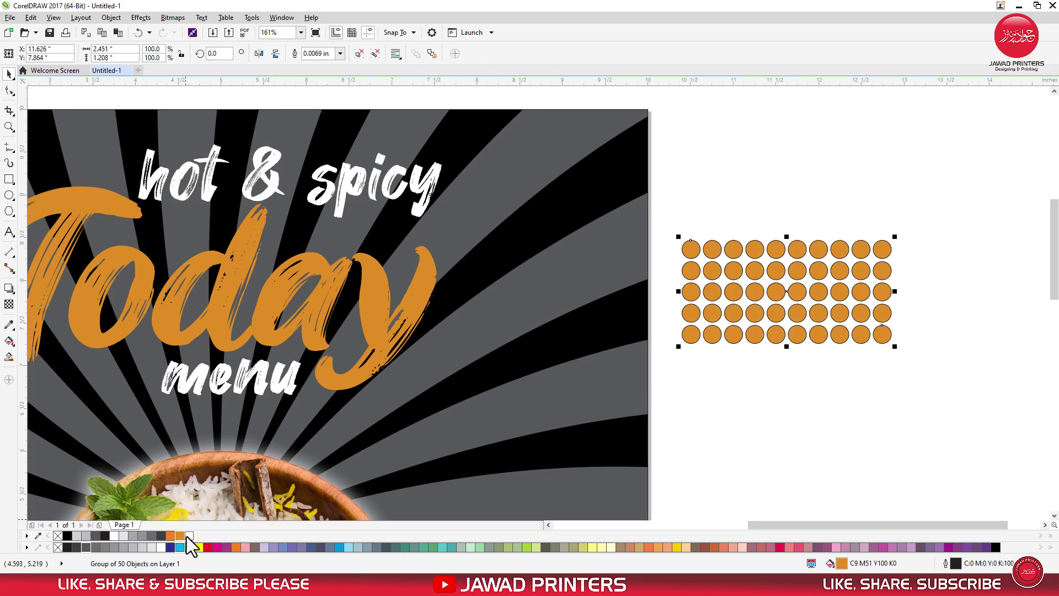
pyautogui.moveTo(804, 288); pyautogui.dragTo(541, 190)
# Rotate the dot grid 90° into a column, place it top-right, and shrink it slightly
pyautogui.click(539, 190)
pyautogui.moveTo(421, 246)
pyautogui.mouseDown()
pyautogui.moveTo(550, 347)
pyautogui.moveTo(640, 298)
pyautogui.mouseUp()
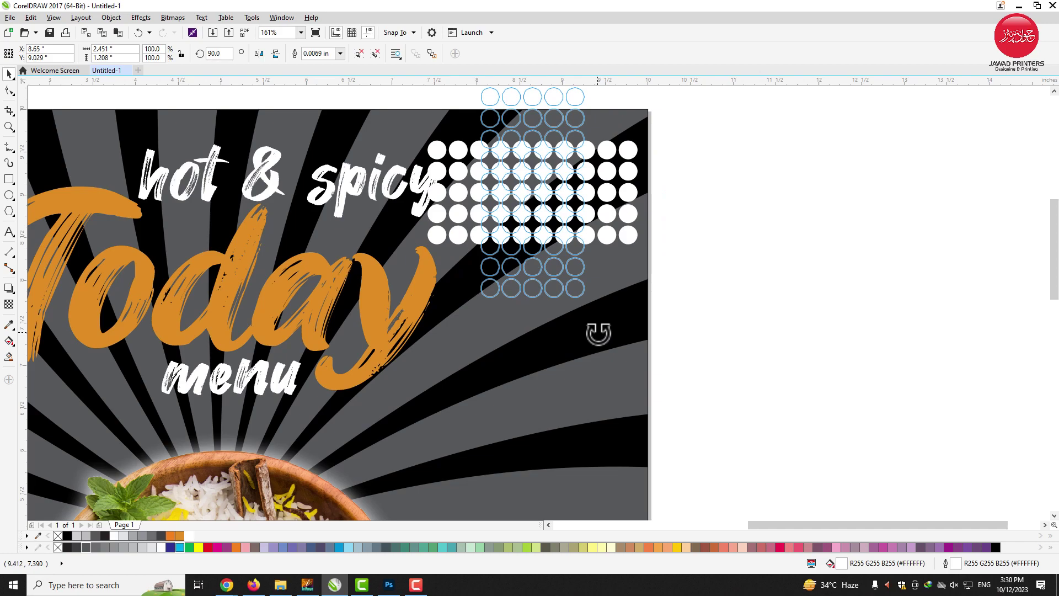
pyautogui.moveTo(568, 118)
pyautogui.mouseDown()
pyautogui.moveTo(589, 166)
pyautogui.moveTo(619, 186)
pyautogui.mouseUp()
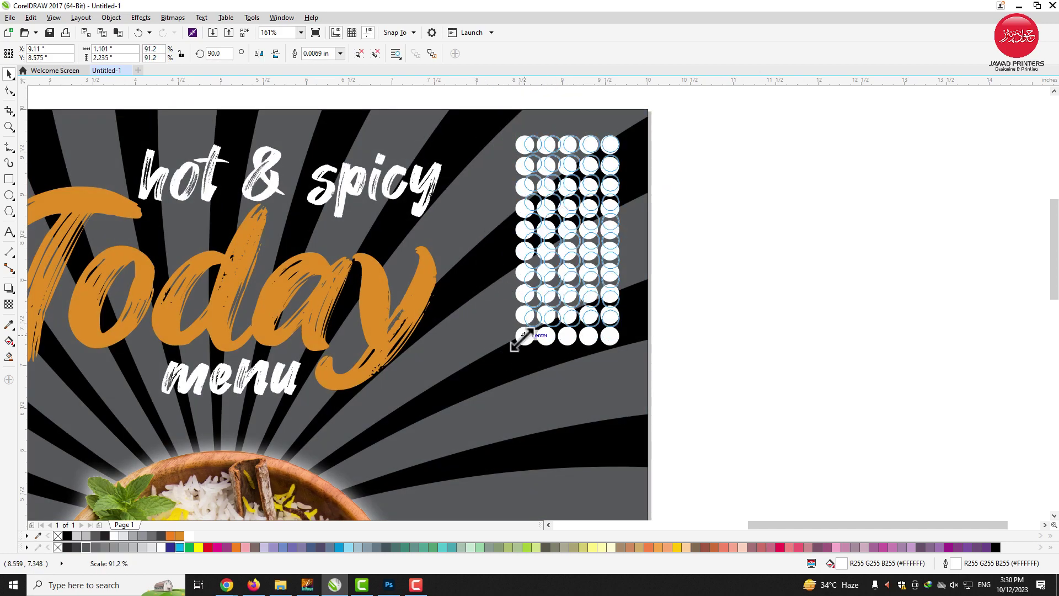
pyautogui.moveTo(513, 351); pyautogui.dragTo(522, 334)
# Apply 45 transparency to the white dot grid
pyautogui.click(9, 303)
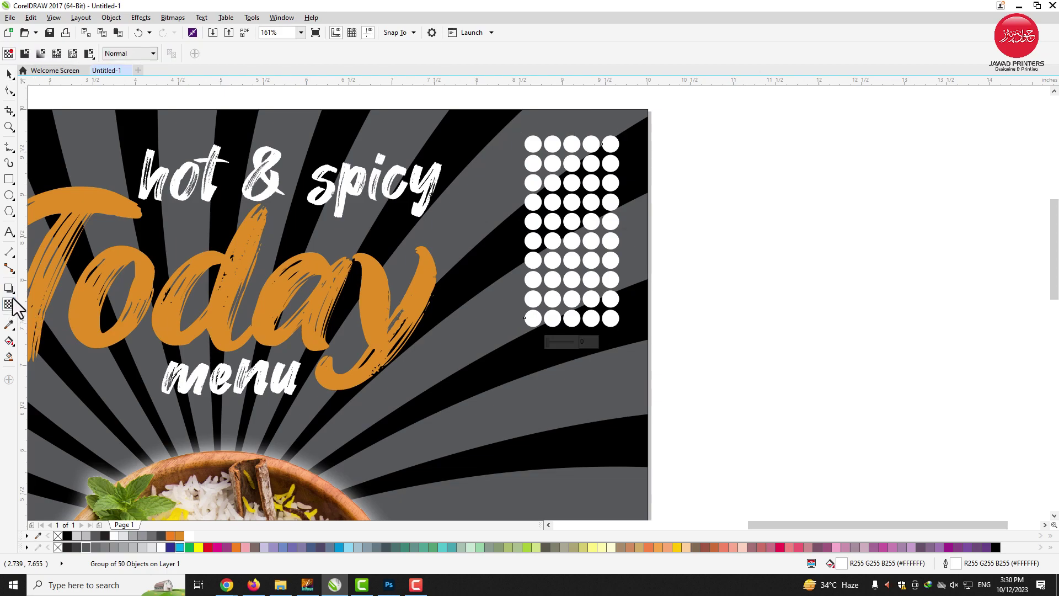
pyautogui.click(582, 342)
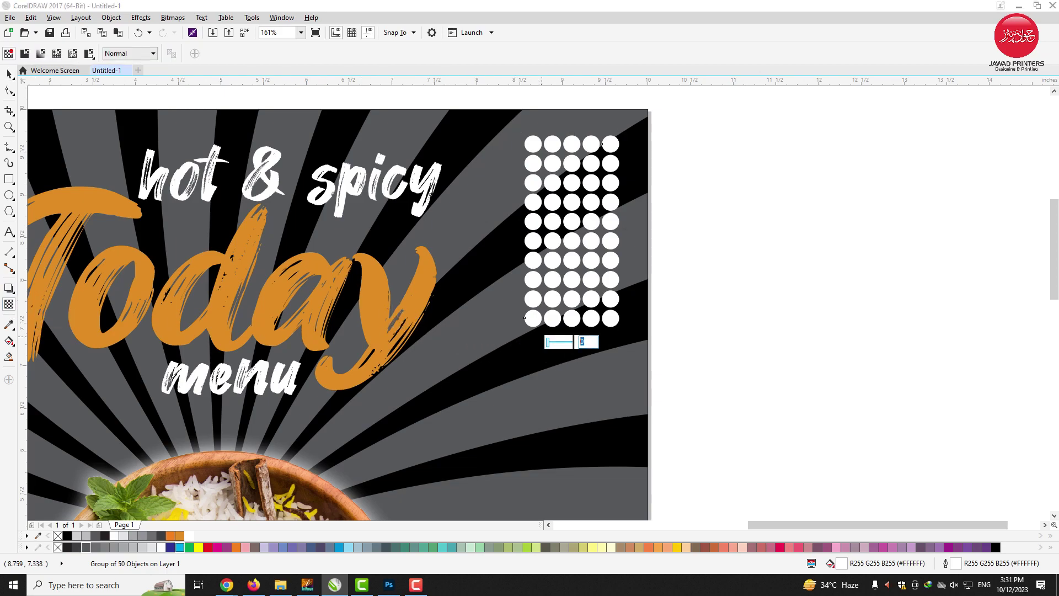
pyautogui.write('45')
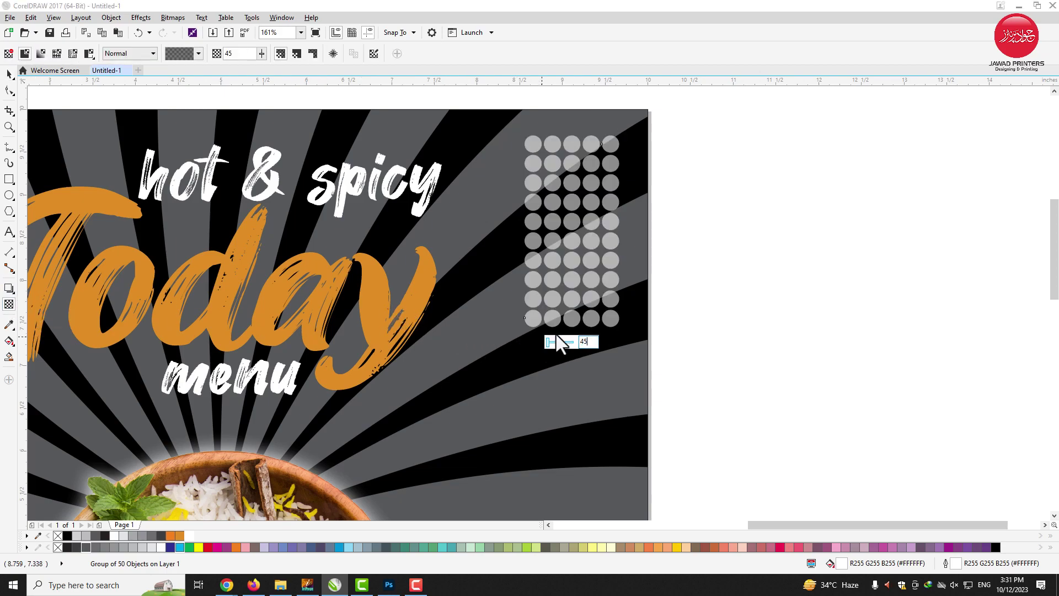
pyautogui.click(734, 305)
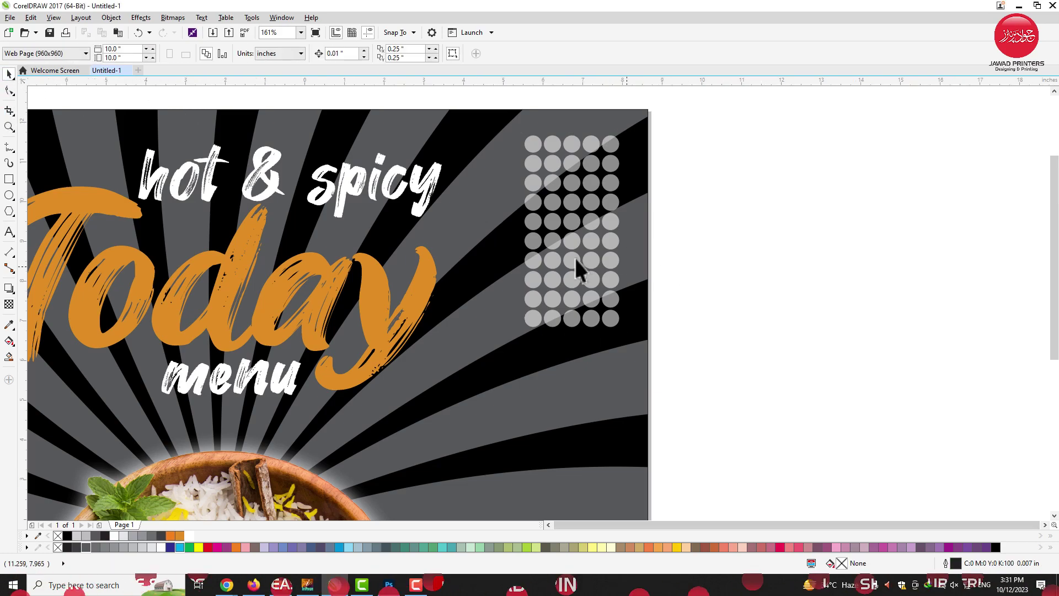
# Draw a circle left of the poster, add overlapping copies, and weld all five into a cloud
pyautogui.press('F4')
pyautogui.moveTo(720, 238); pyautogui.dragTo(431, 421)
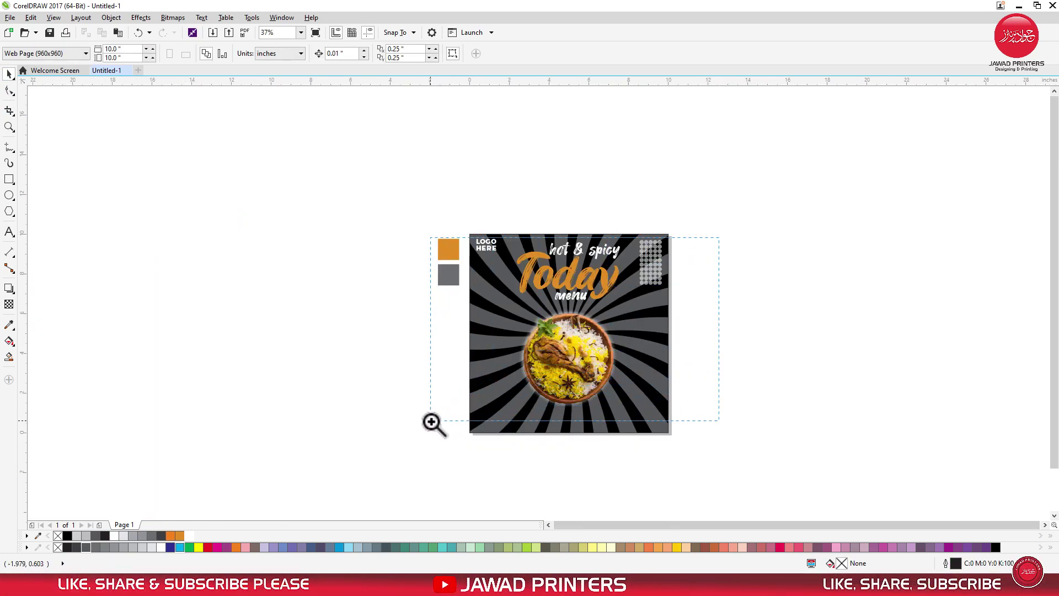
pyautogui.press('F7')
pyautogui.moveTo(103, 228); pyautogui.dragTo(180, 305)
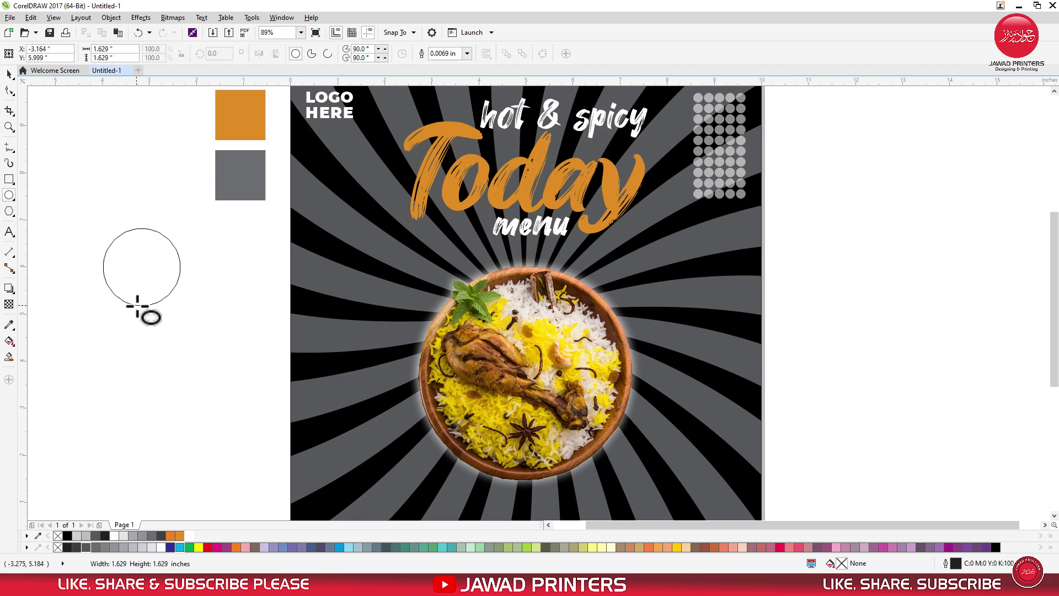
pyautogui.moveTo(140, 276)
pyautogui.mouseDown()
pyautogui.moveTo(163, 276)
pyautogui.moveTo(173, 307)
pyautogui.moveTo(122, 311)
pyautogui.mouseUp()
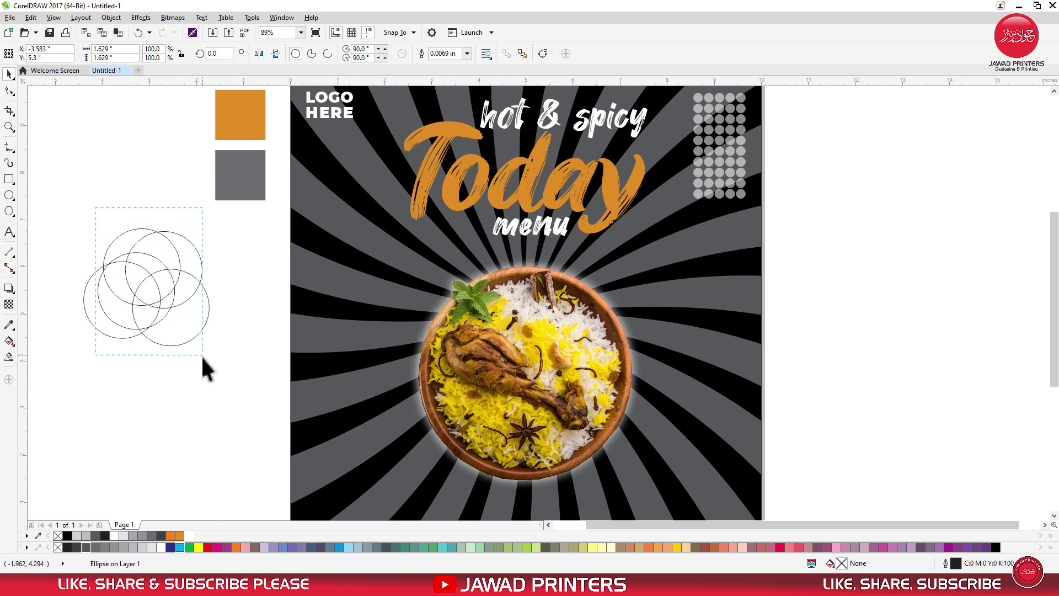
pyautogui.moveTo(200, 353); pyautogui.dragTo(201, 354)
pyautogui.click(316, 53)
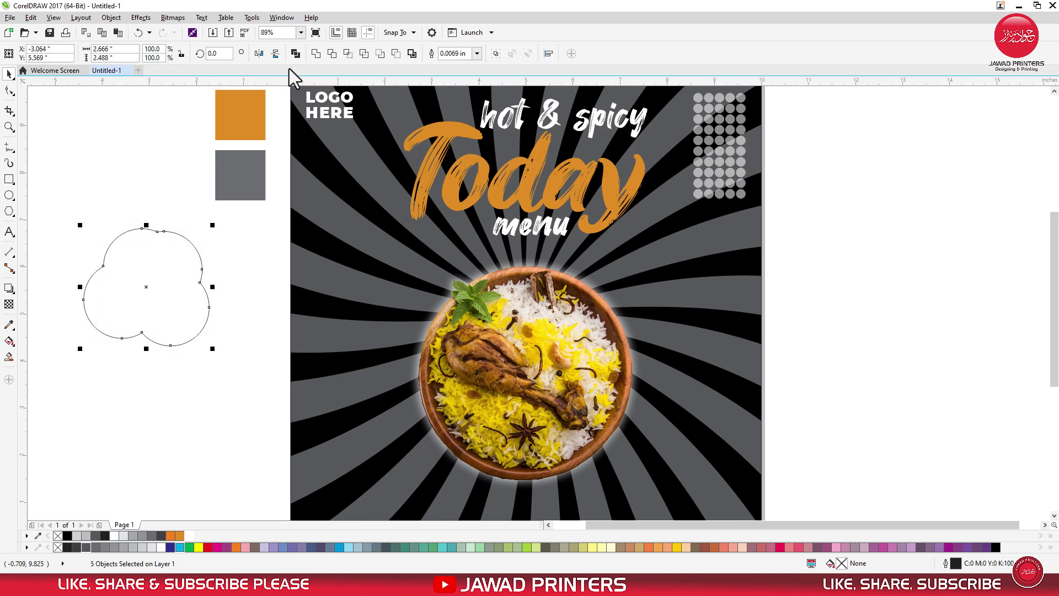
pyautogui.press('F10')
pyautogui.press('space')
# Shrink the cloud to about 70% and move it onto the poster beside the bowl
pyautogui.moveTo(154, 267); pyautogui.dragTo(358, 246)
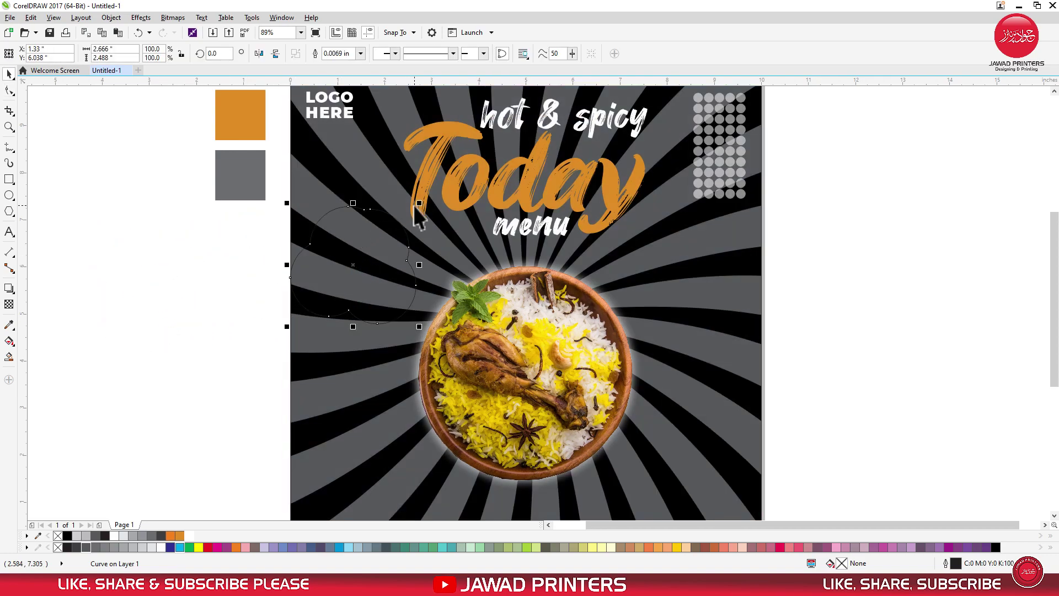
pyautogui.moveTo(419, 206)
pyautogui.mouseDown()
pyautogui.moveTo(376, 241)
pyautogui.moveTo(405, 237)
pyautogui.mouseUp()
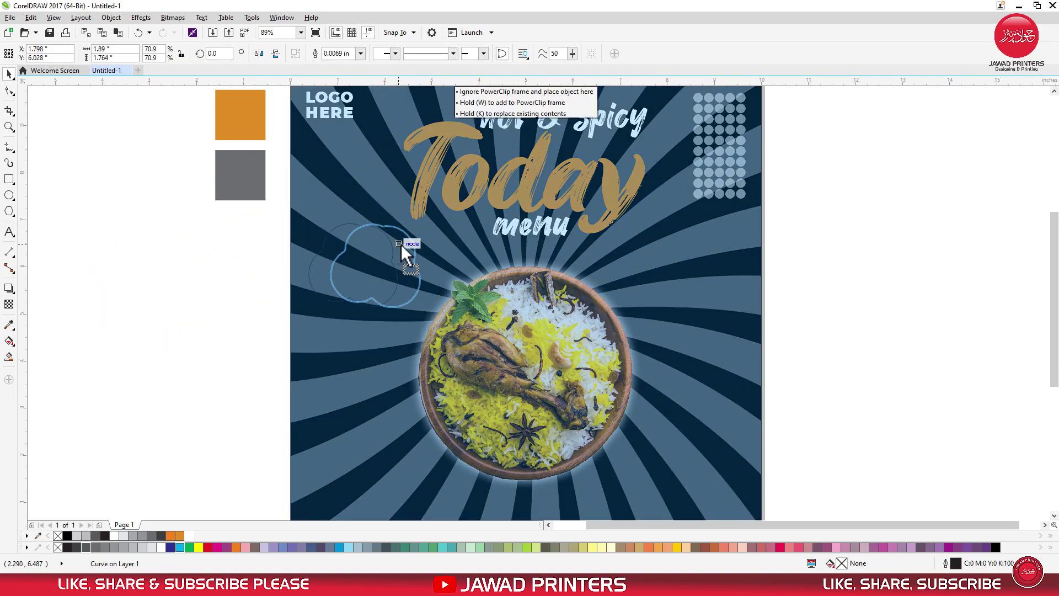
pyautogui.scroll(4, 265, 361)
pyautogui.moveTo(449, 300); pyautogui.dragTo(444, 298)
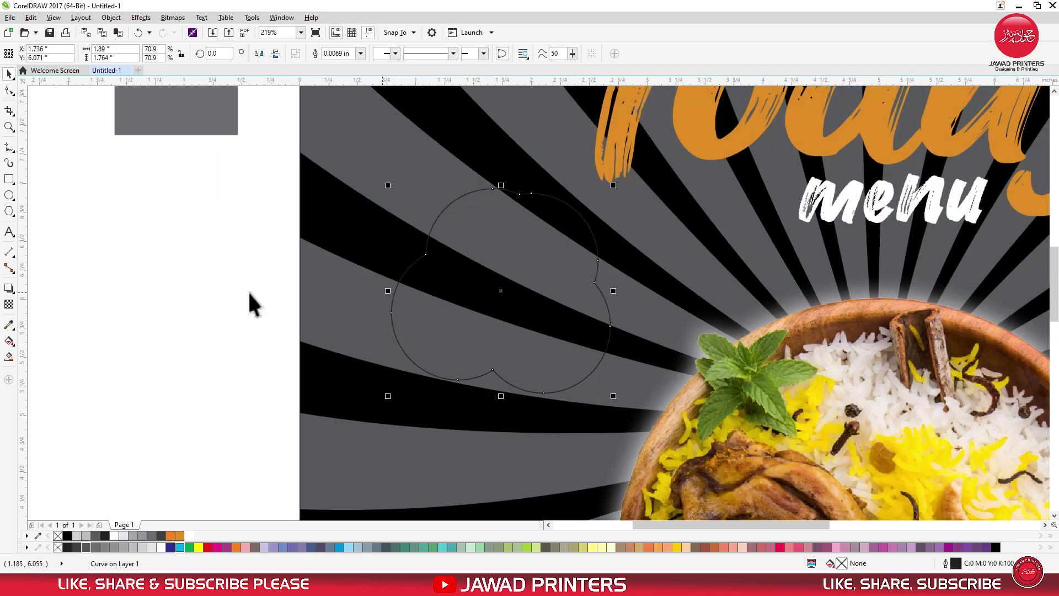
# Add an inward contour inside the cloud and break it into two separate outlines
pyautogui.click(8, 289)
pyautogui.click(41, 301)
pyautogui.moveTo(438, 256)
pyautogui.mouseDown()
pyautogui.moveTo(479, 229)
pyautogui.moveTo(479, 217)
pyautogui.mouseUp()
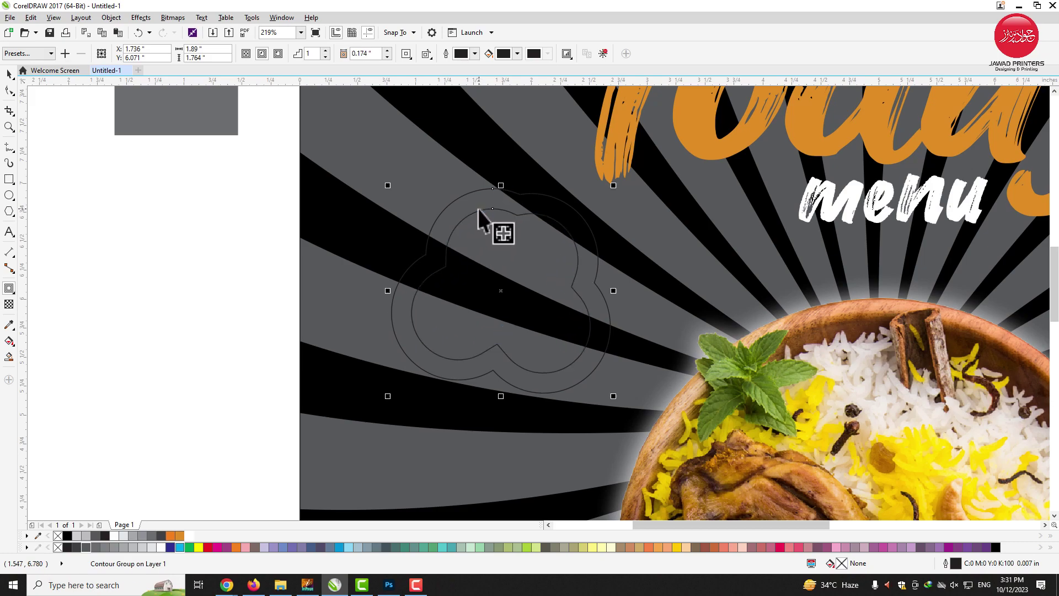
pyautogui.press('space')
pyautogui.click(128, 267)
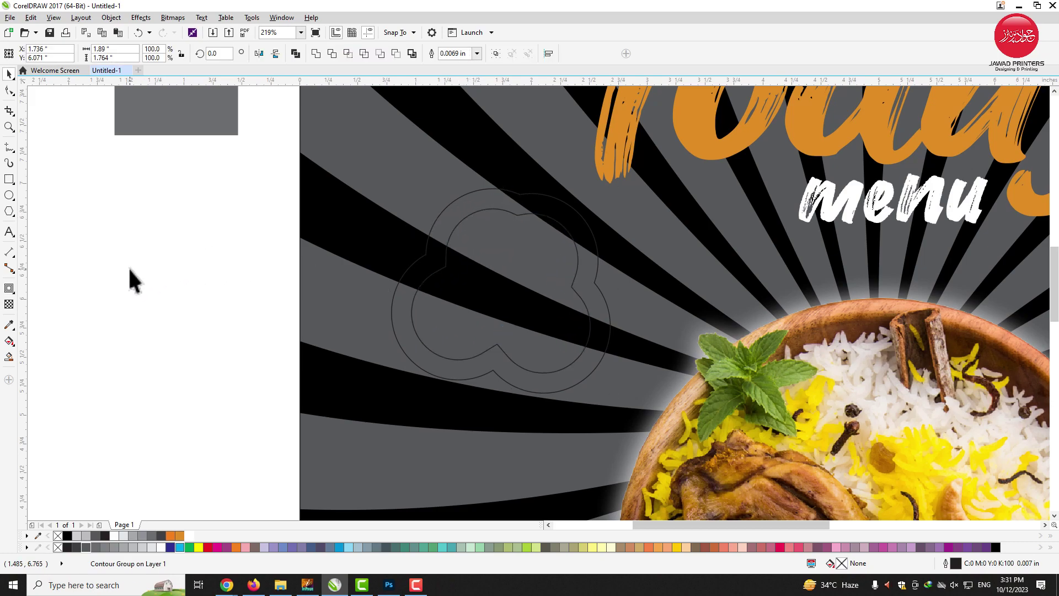
pyautogui.click(442, 218)
pyautogui.hotkey('ctrl', 'z')
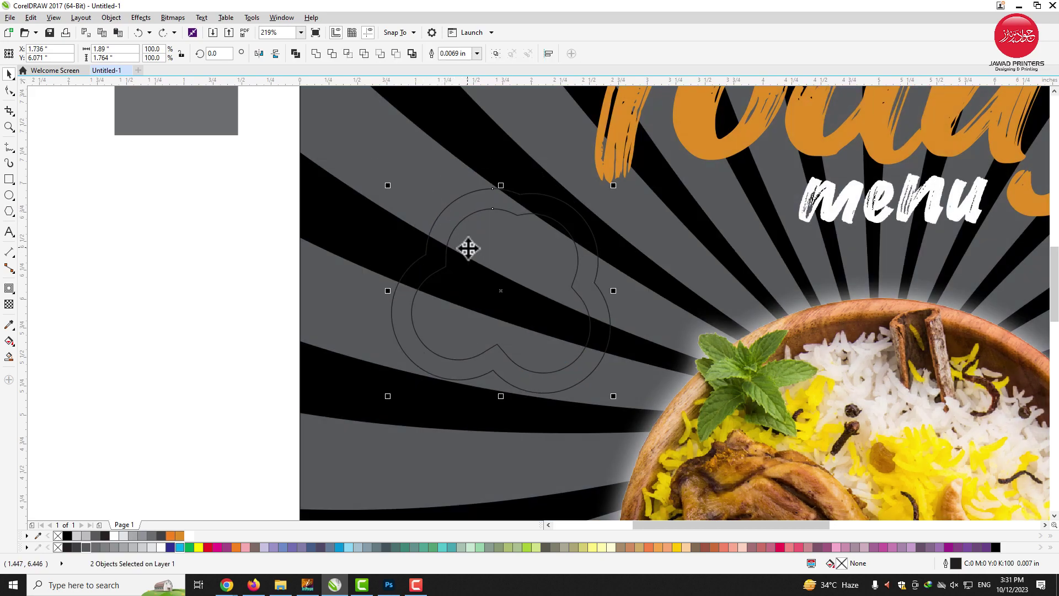
# Give both cloud outlines a 0.015625 in width with rounded corners
pyautogui.press('F12')
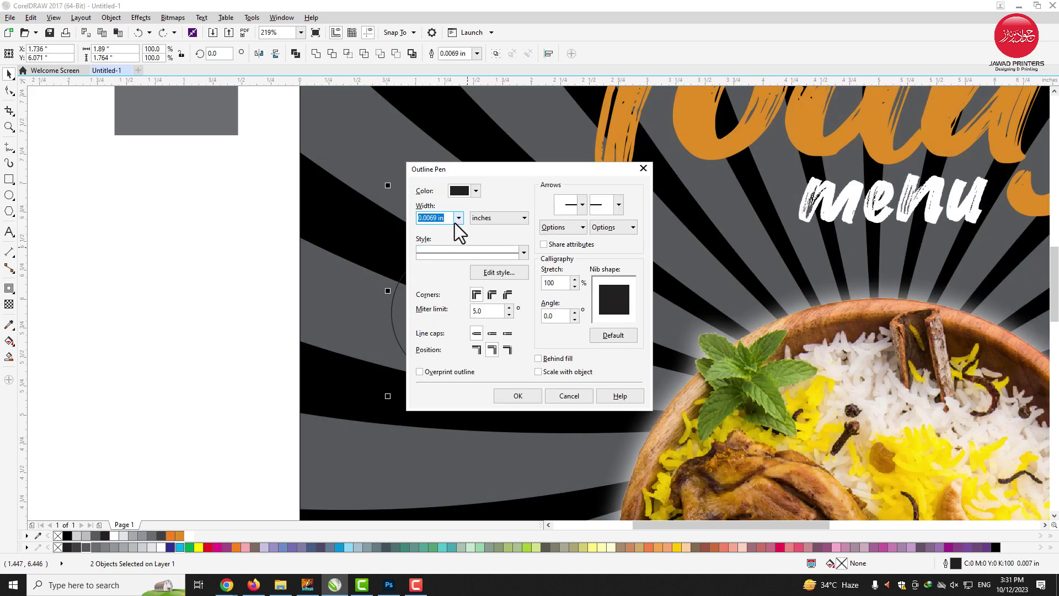
pyautogui.click(454, 220)
pyautogui.click(448, 274)
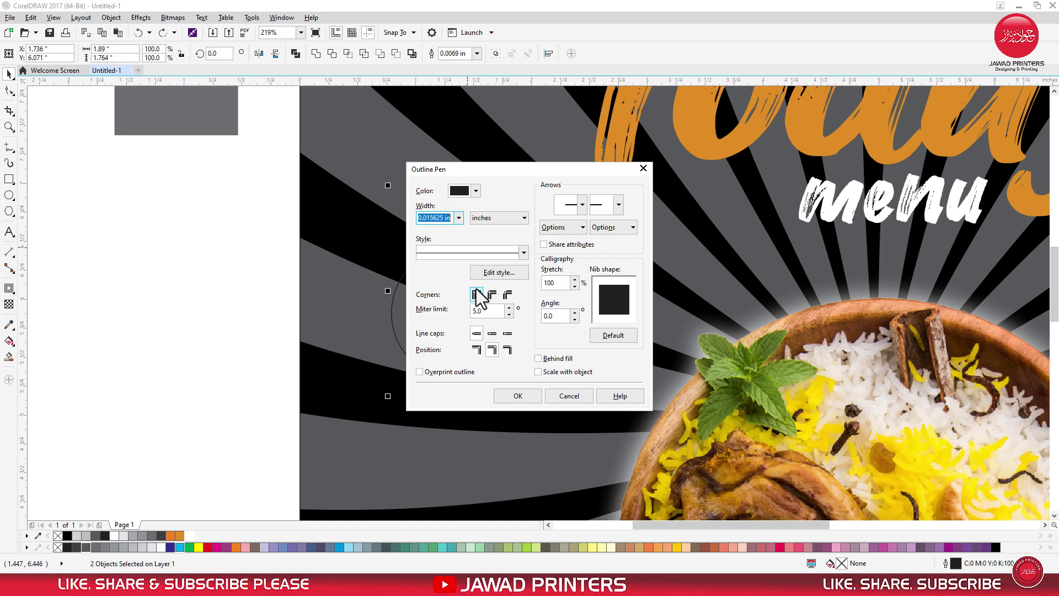
pyautogui.click(491, 297)
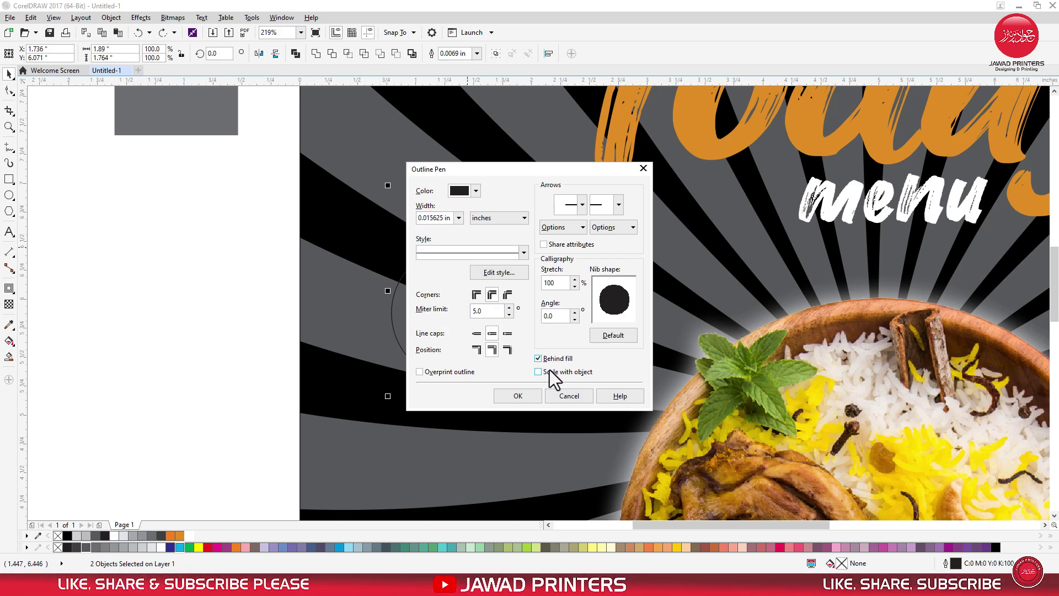
pyautogui.click(524, 394)
# Colour the outer cloud outline white and the inner outline orange
pyautogui.click(264, 331)
pyautogui.click(409, 276)
pyautogui.rightClick(182, 534)
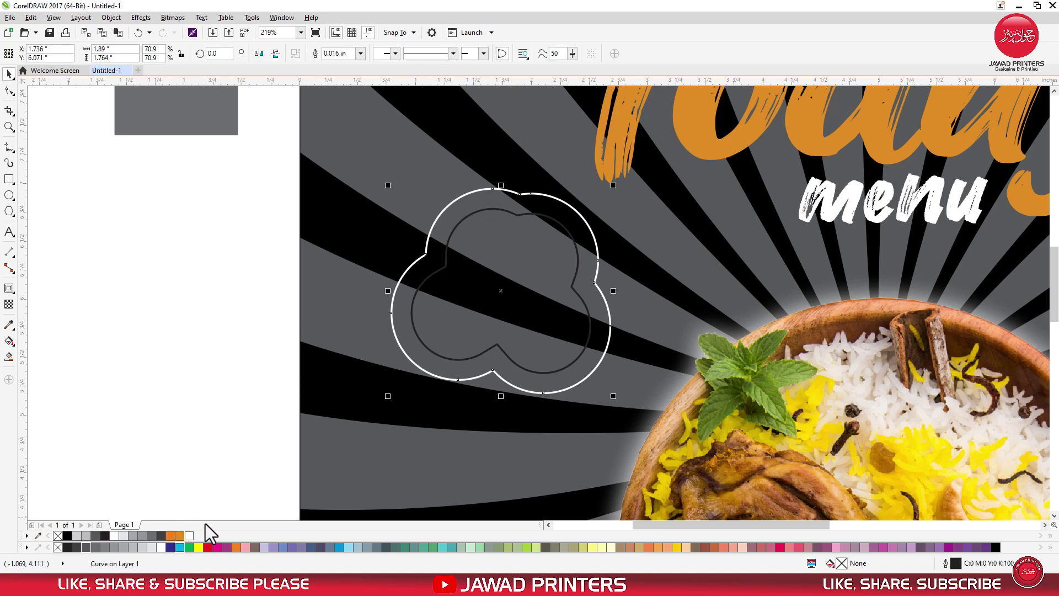
pyautogui.rightClick(177, 535)
pyautogui.click(187, 392)
# Start a text line off the page reading '20'
pyautogui.click(9, 232)
pyautogui.click(191, 339)
pyautogui.write('20')
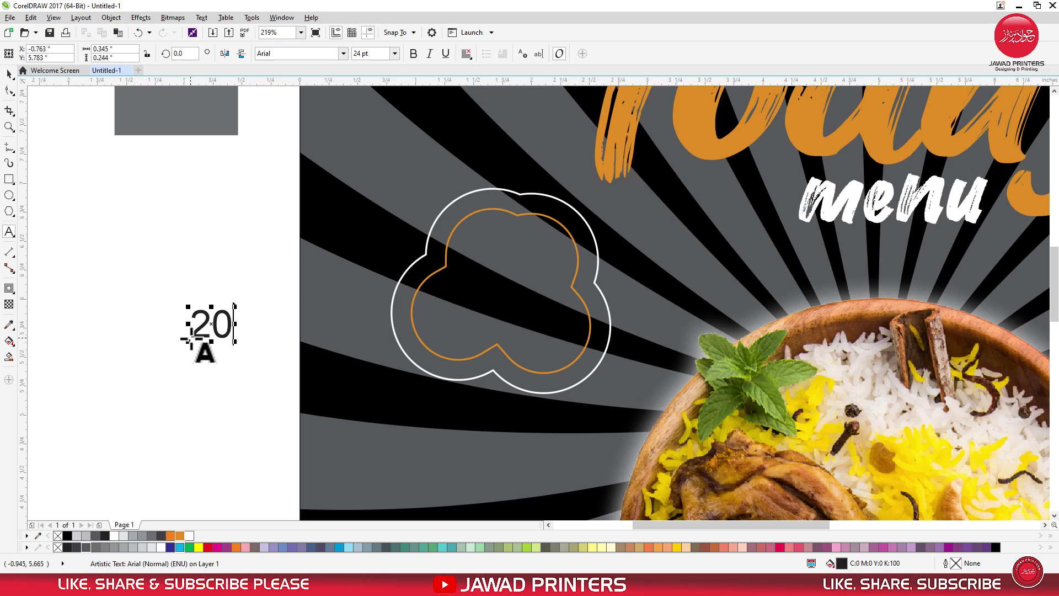
# Set the '20%' text in the Hey August brush-script font, move it inside the cloud, and colour it white
pyautogui.press('Escape')
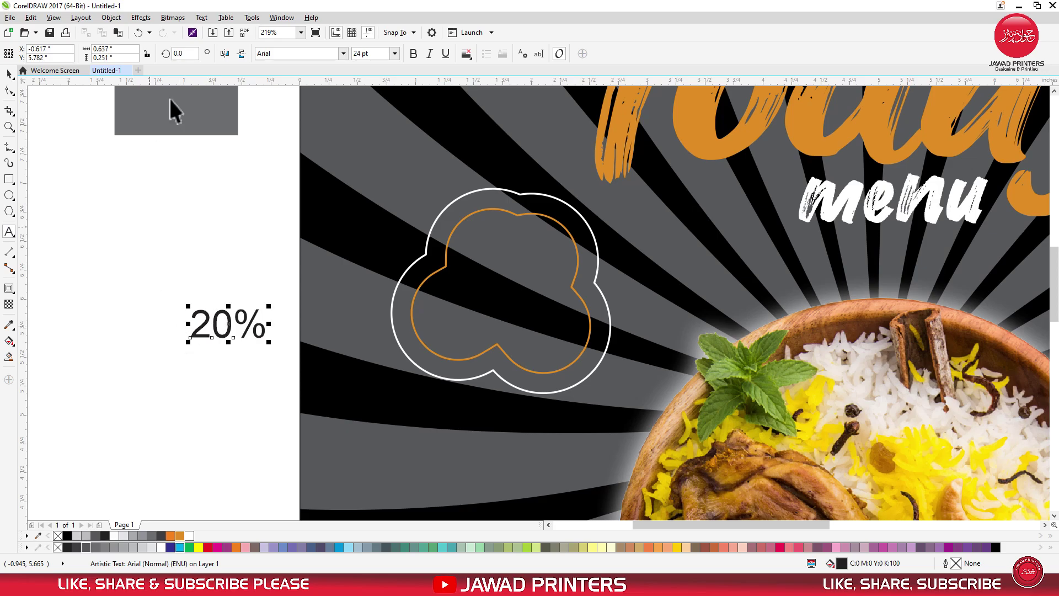
pyautogui.click(343, 55)
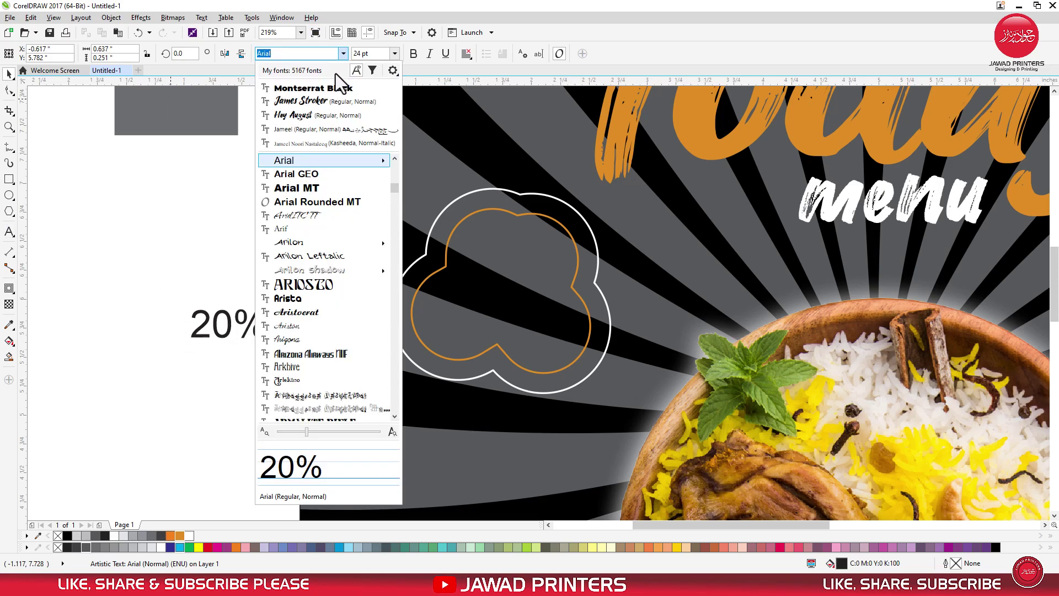
pyautogui.click(329, 101)
pyautogui.moveTo(207, 325); pyautogui.dragTo(449, 279)
pyautogui.hotkey('ctrl', 'z')
pyautogui.hotkey('ctrl', 'z')
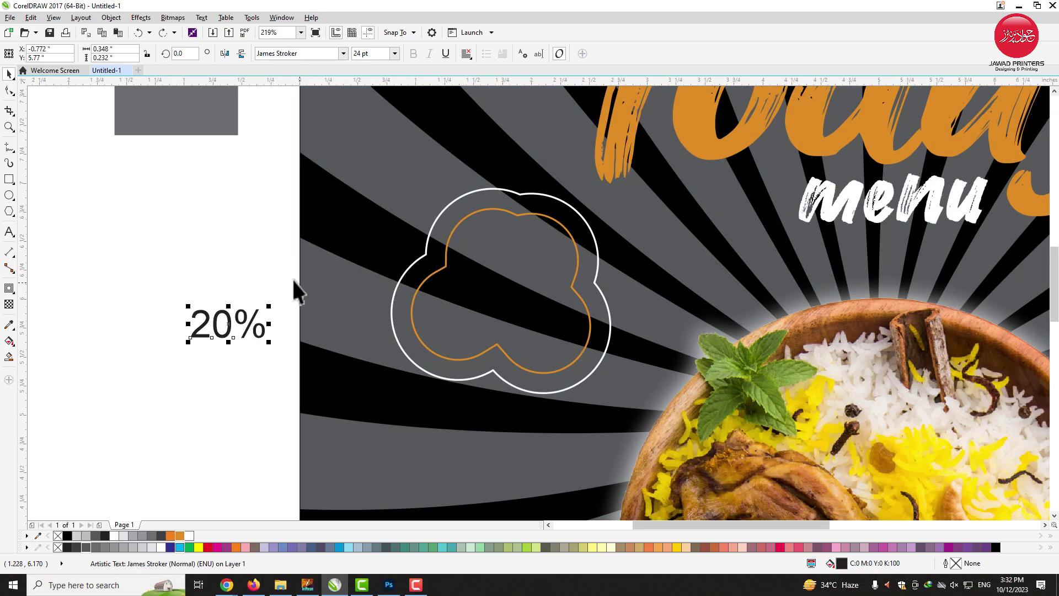
pyautogui.click(343, 54)
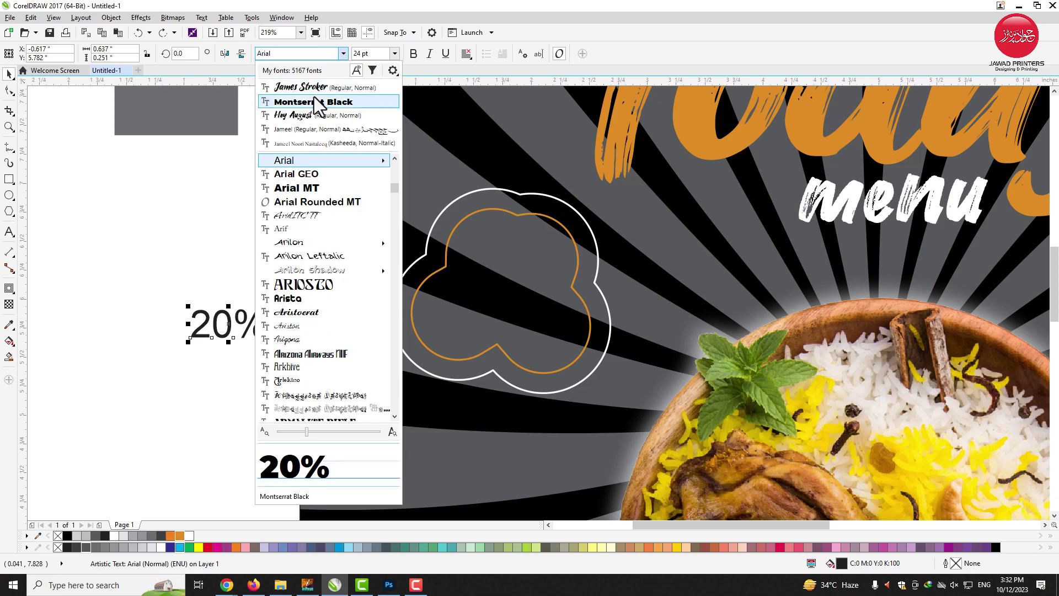
pyautogui.click(310, 107)
pyautogui.moveTo(217, 324)
pyautogui.mouseDown()
pyautogui.moveTo(509, 244)
pyautogui.moveTo(548, 278)
pyautogui.mouseUp()
pyautogui.click(161, 545)
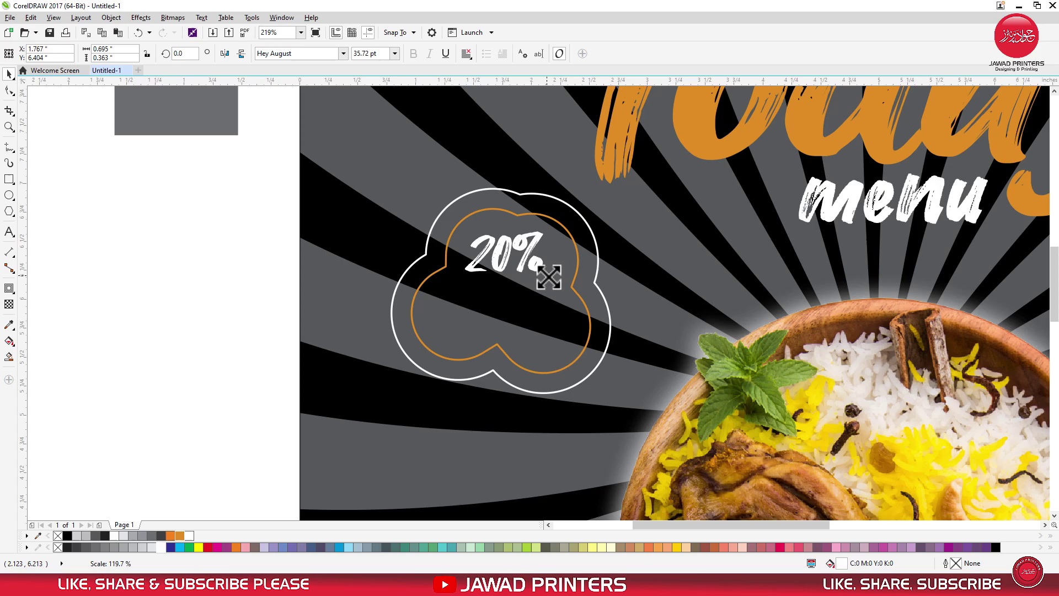
pyautogui.keyDown('shift'); pyautogui.click(555, 320); pyautogui.keyUp('shift')
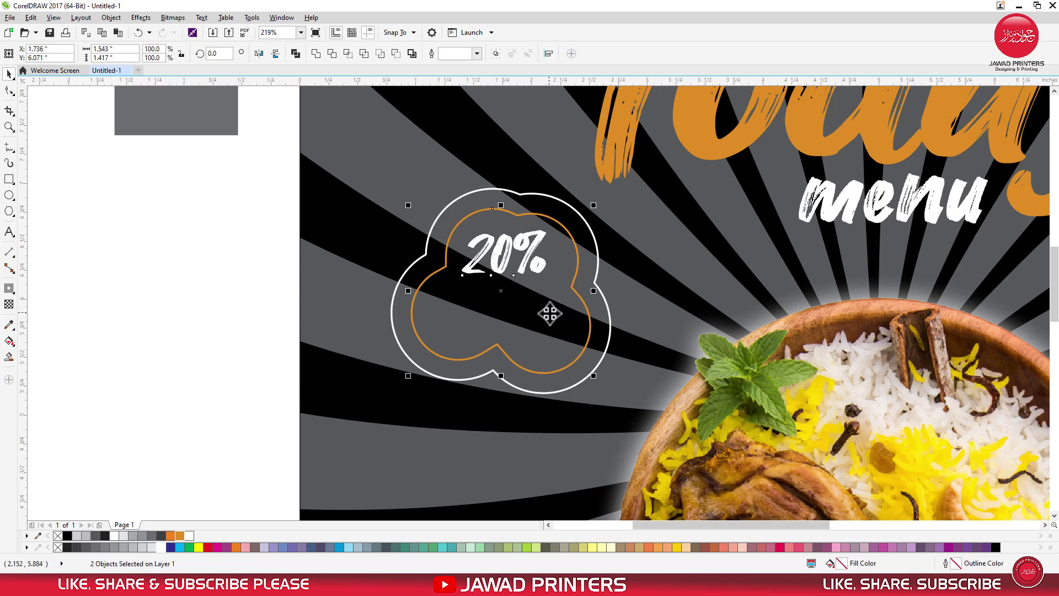
# Copy the '20%' text below itself and change the copy to read 'off'
pyautogui.click(214, 326)
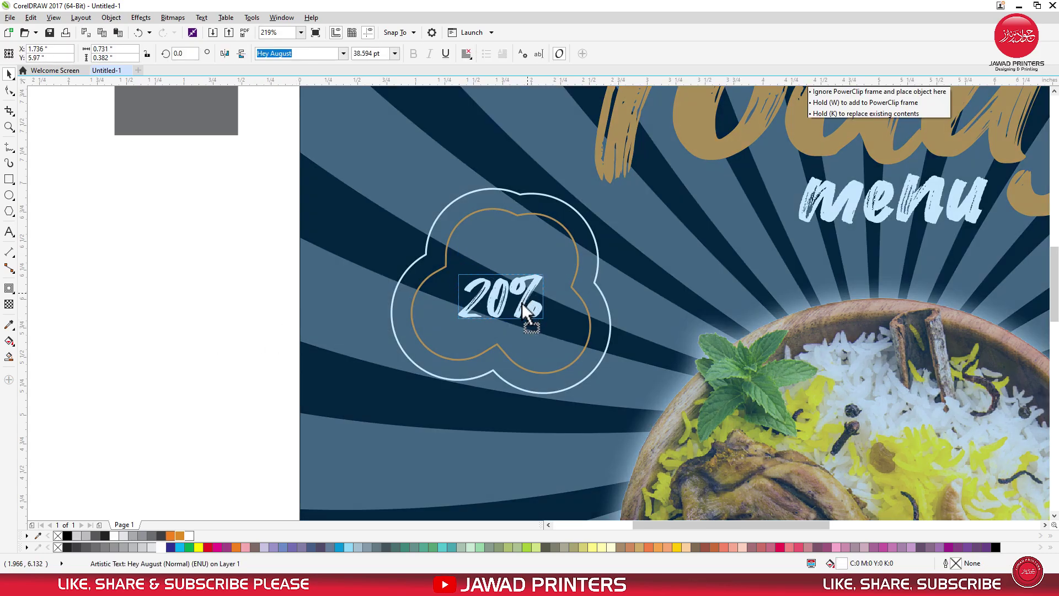
pyautogui.moveTo(530, 255); pyautogui.dragTo(522, 312)
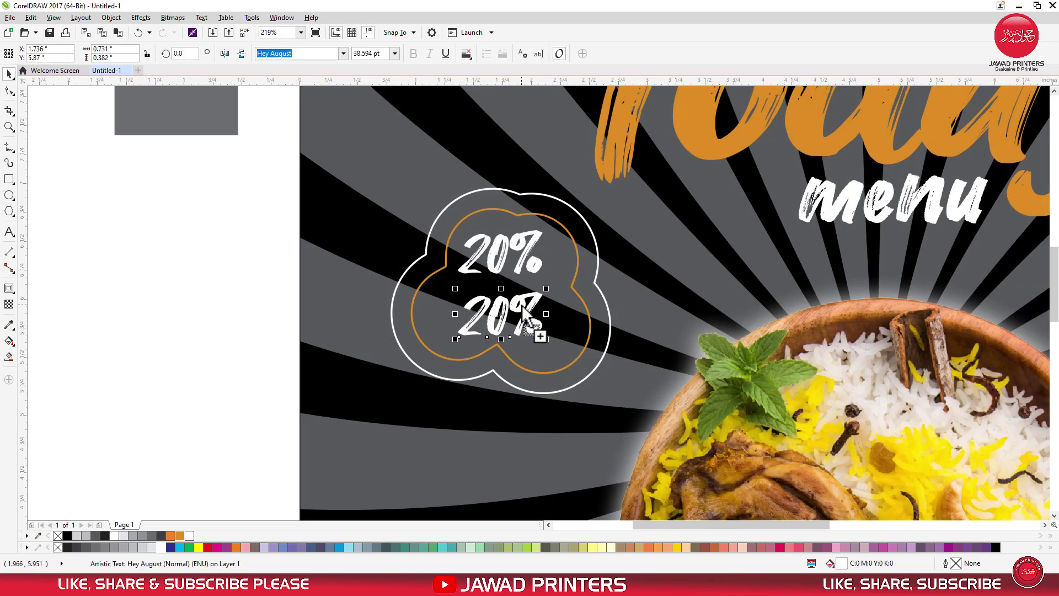
pyautogui.doubleClick(523, 309)
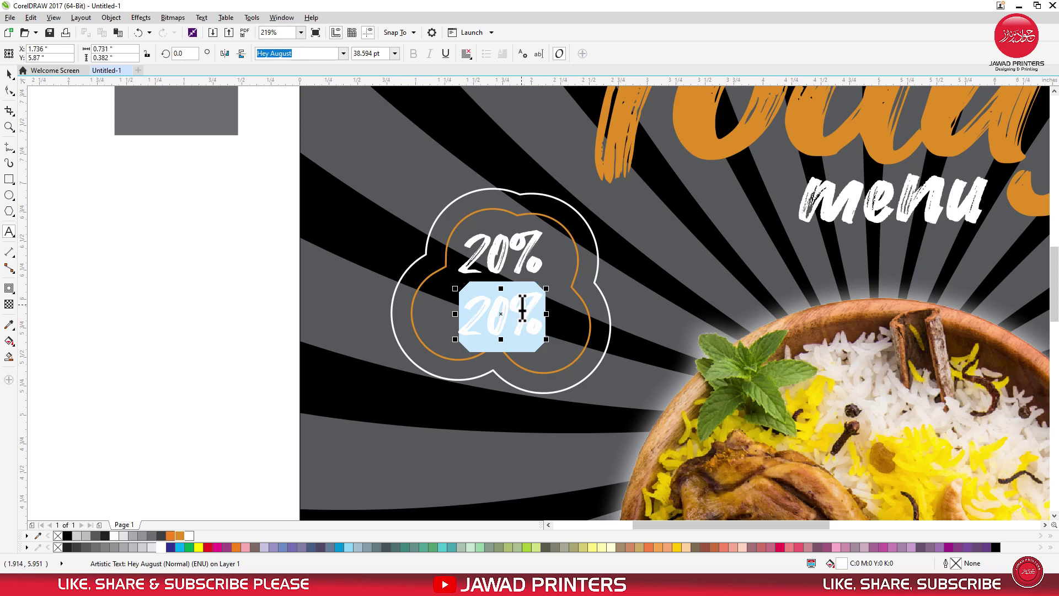
pyautogui.write('of')
pyautogui.hotkey('ctrl', 'space')
# Move 'off' up under '20%', enlarge it slightly, and colour it orange
pyautogui.press('z')
pyautogui.moveTo(662, 194); pyautogui.dragTo(373, 379)
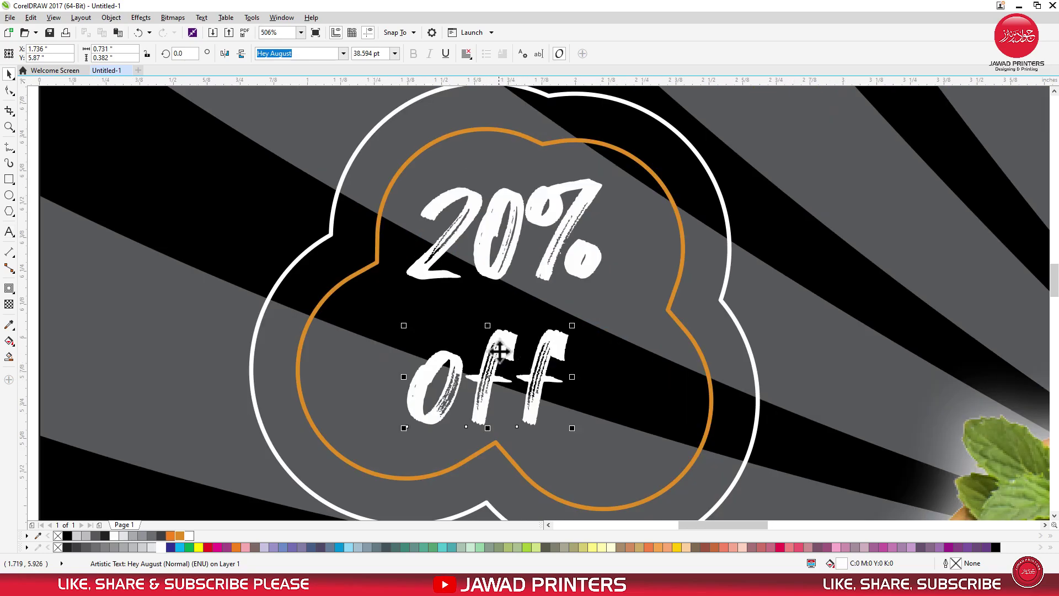
pyautogui.moveTo(499, 351); pyautogui.dragTo(498, 323)
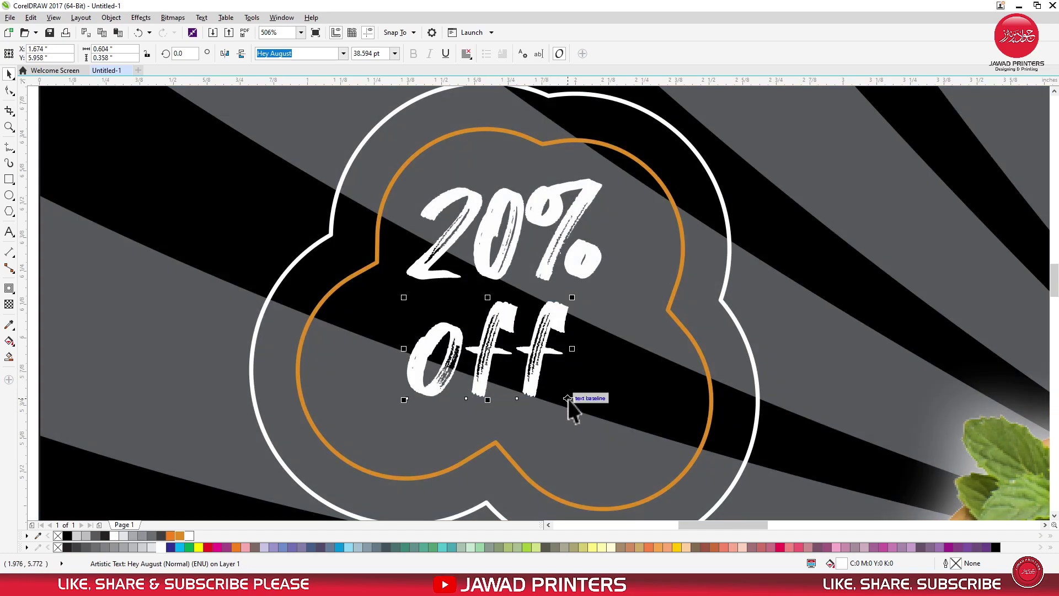
pyautogui.moveTo(568, 398); pyautogui.dragTo(593, 413)
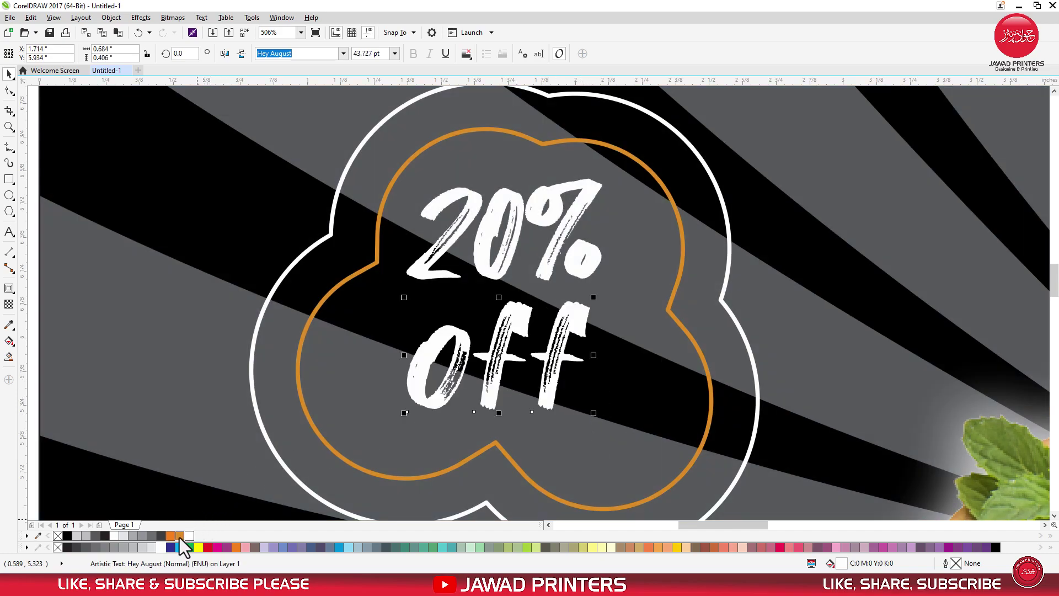
pyautogui.click(179, 537)
pyautogui.scroll(-2, 484, 406)
pyautogui.scroll(-2, 393, 395)
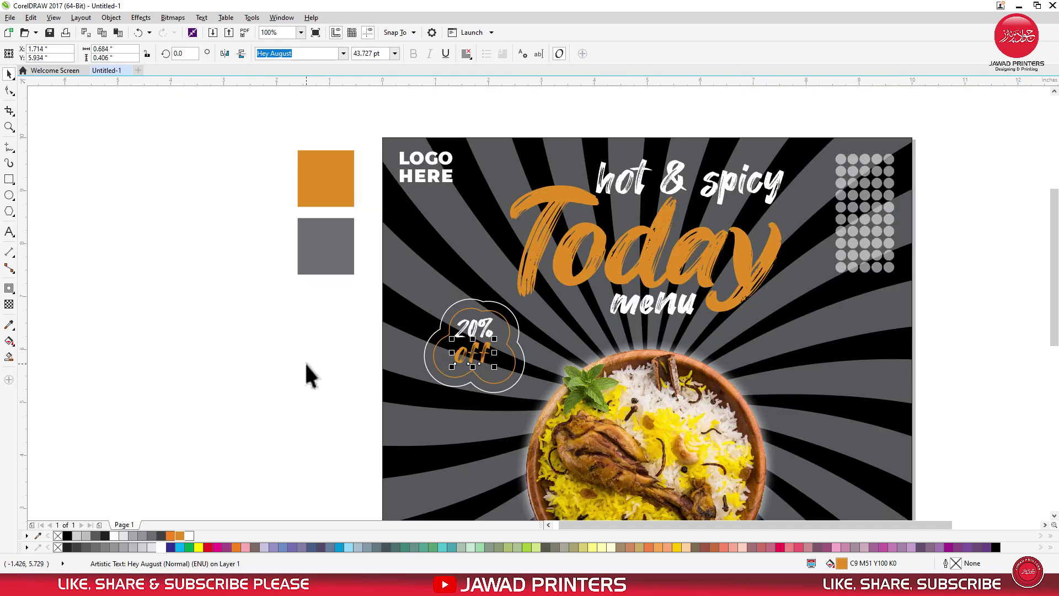
pyautogui.scroll(-1, 444, 370)
pyautogui.scroll(1, 443, 370)
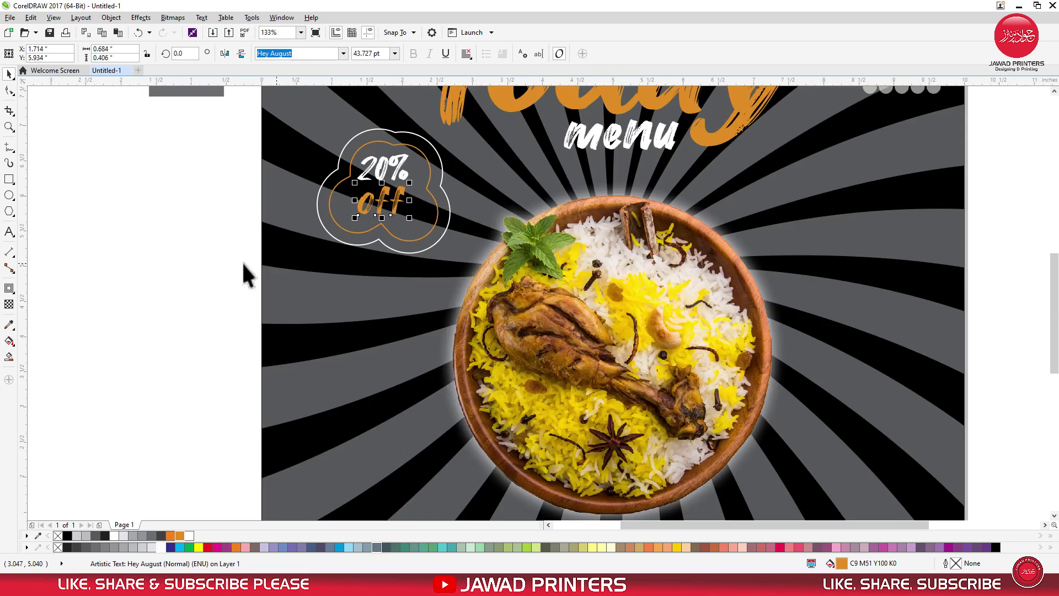
pyautogui.click(9, 146)
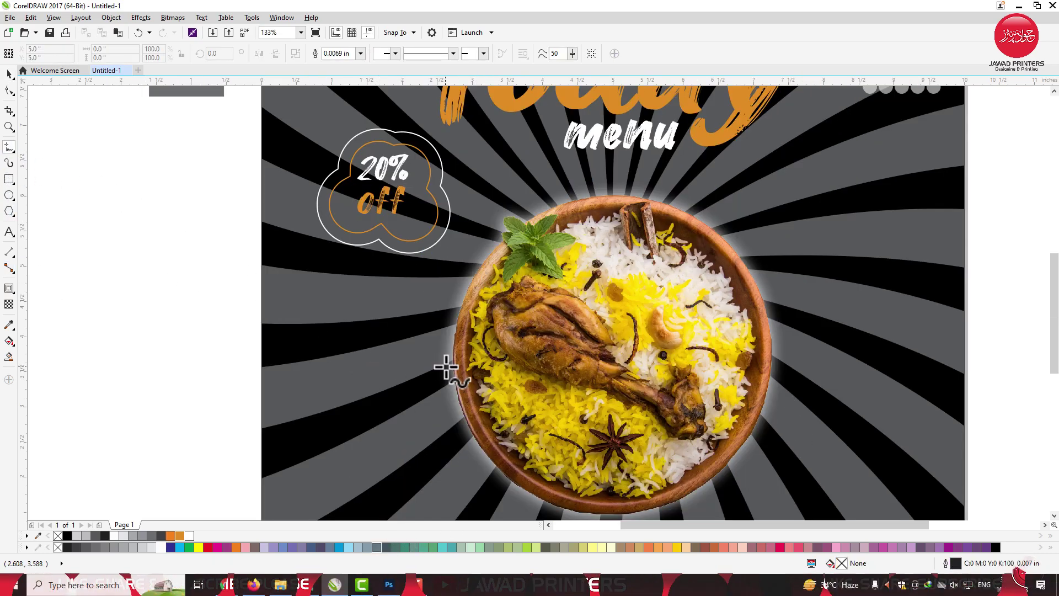
# Draw a curly freehand line left of the bowl and make it dashed
pyautogui.moveTo(410, 358); pyautogui.dragTo(427, 293)
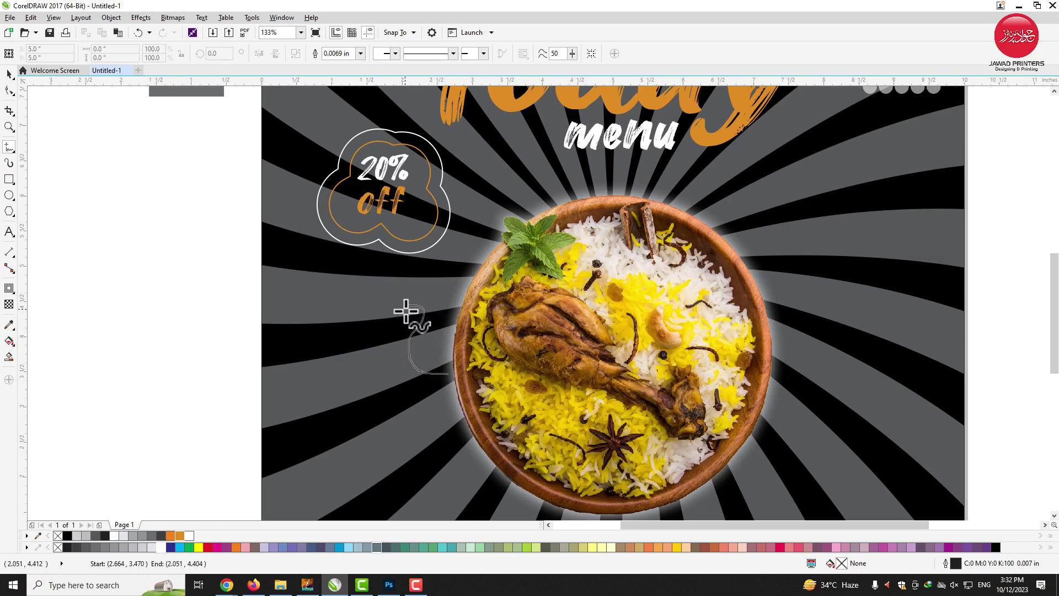
pyautogui.moveTo(428, 292); pyautogui.dragTo(398, 266)
pyautogui.press('space')
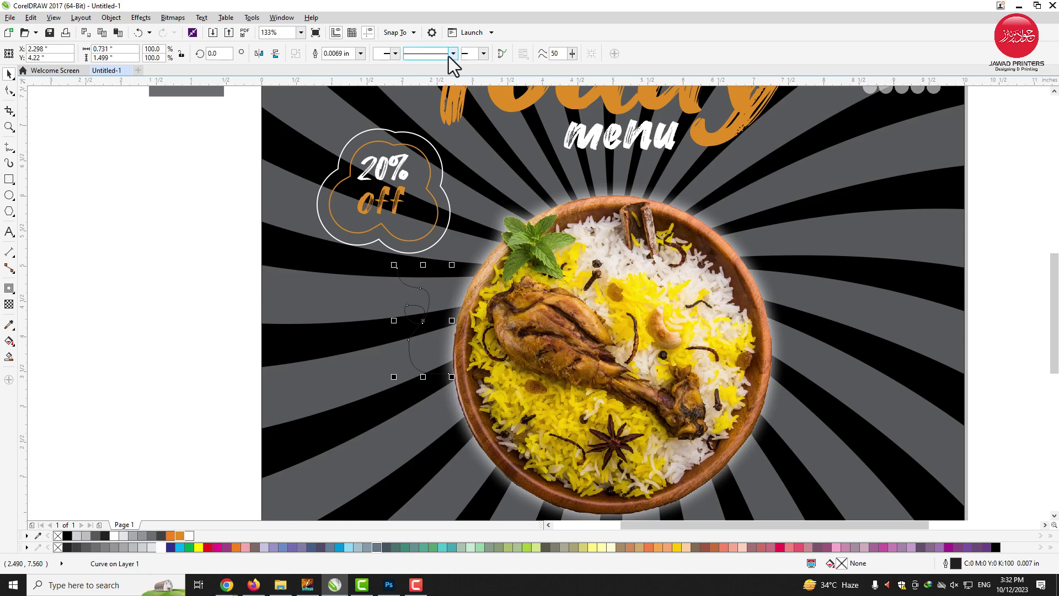
pyautogui.click(452, 54)
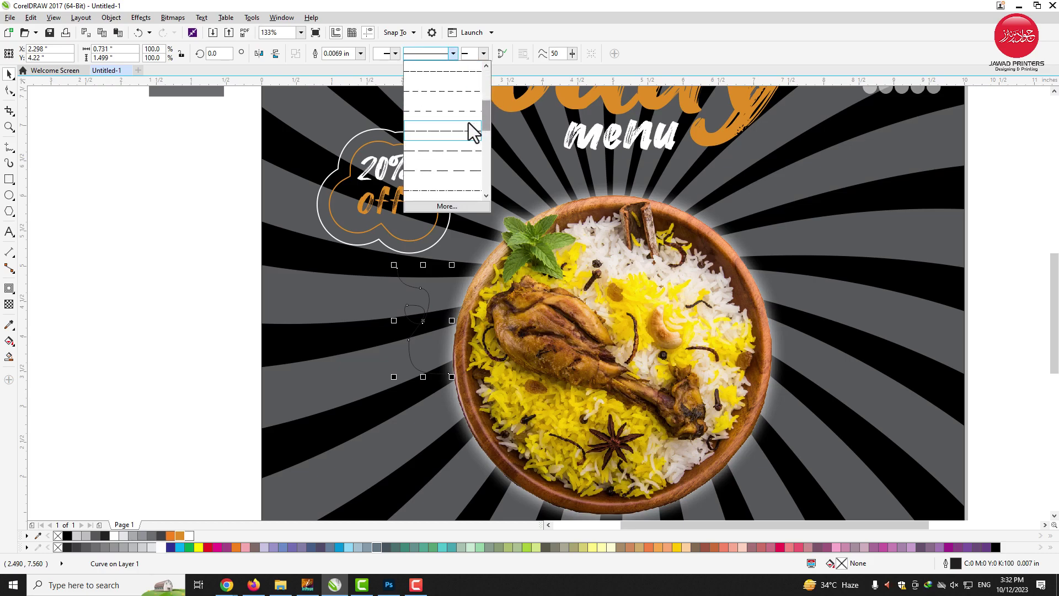
pyautogui.click(455, 124)
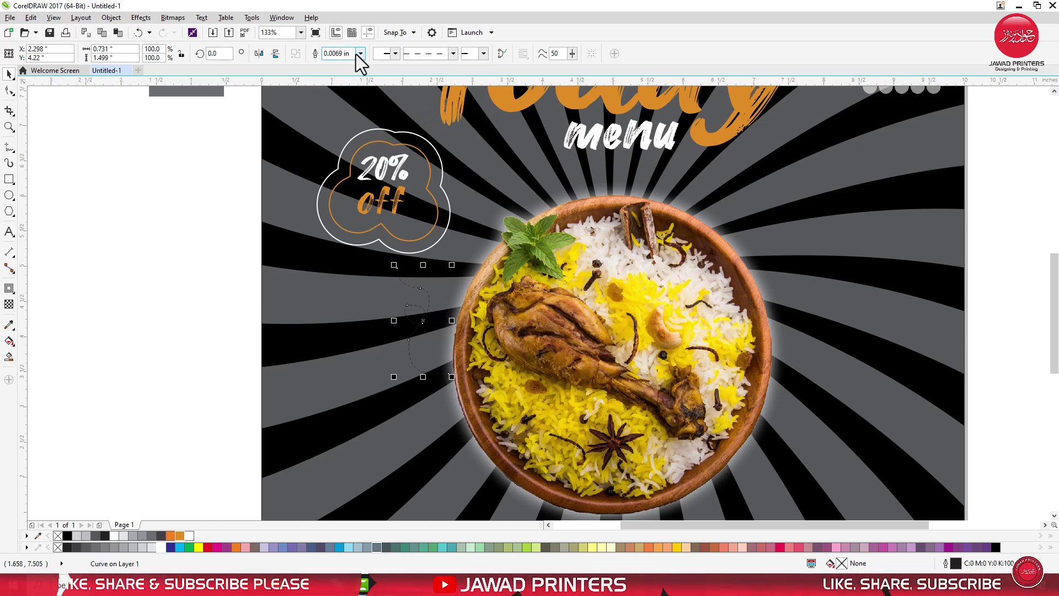
# Give the dashed line a 0.028 in white round-cornered outline behind the fill, then draw a triangle
pyautogui.press('F12')
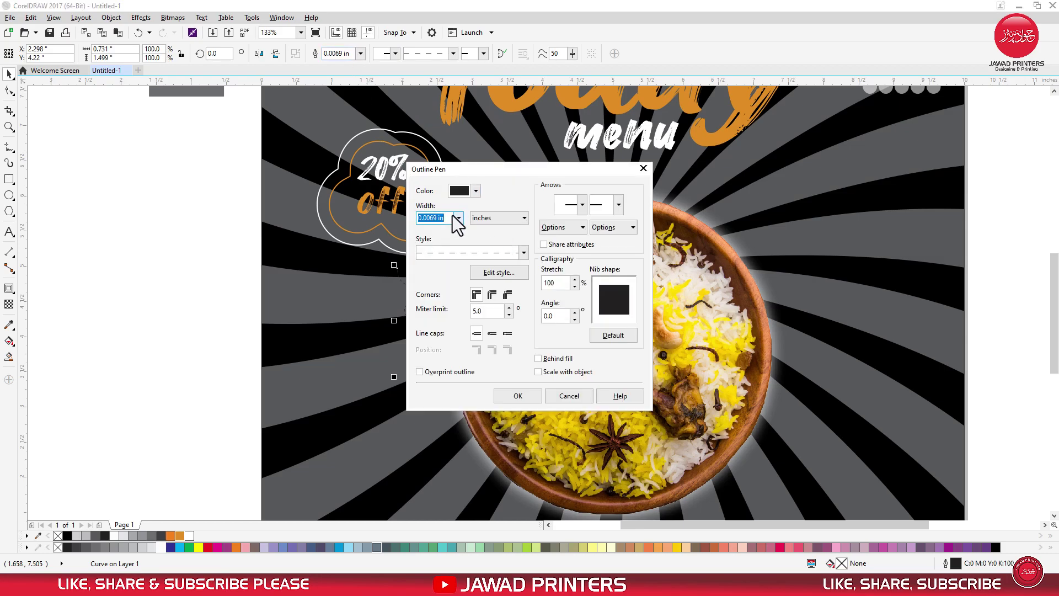
pyautogui.click(458, 218)
pyautogui.click(449, 280)
pyautogui.click(492, 296)
pyautogui.click(550, 361)
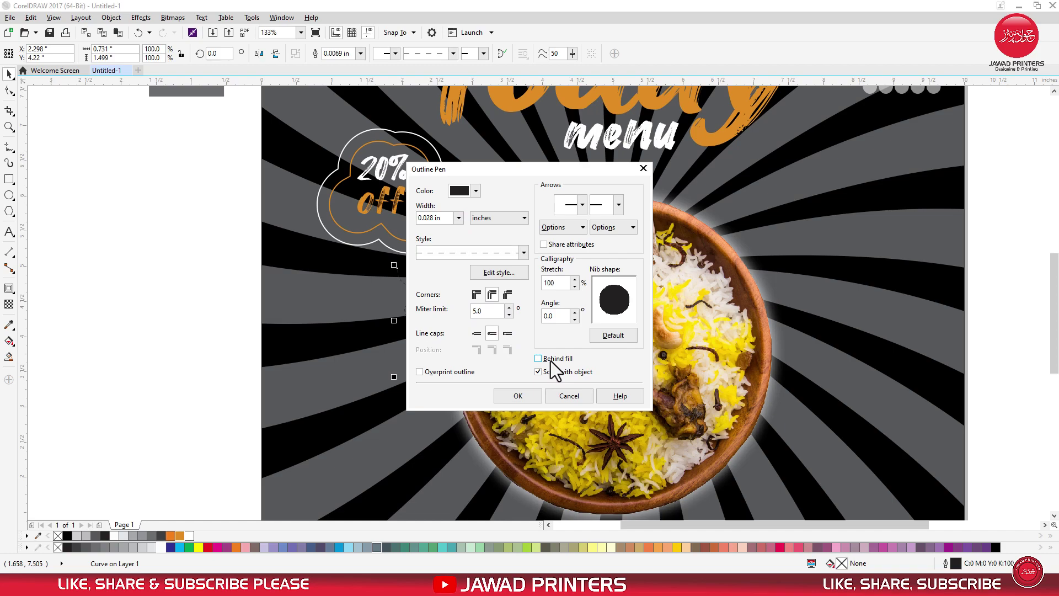
pyautogui.click(518, 396)
pyautogui.rightClick(189, 535)
pyautogui.click(8, 211)
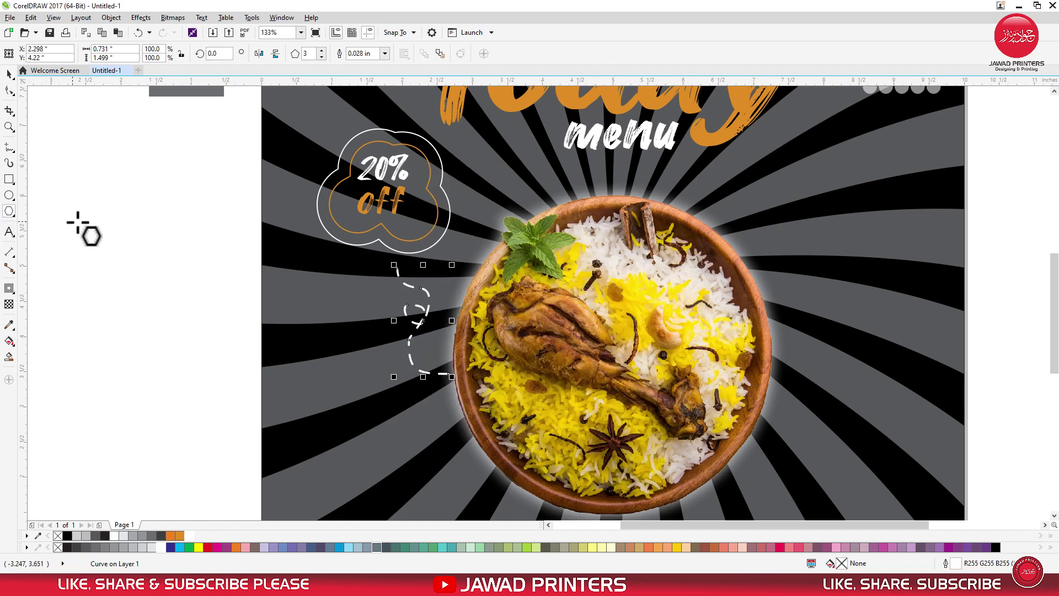
pyautogui.moveTo(200, 259)
pyautogui.mouseDown()
pyautogui.moveTo(220, 289)
pyautogui.moveTo(409, 274)
pyautogui.moveTo(371, 308)
pyautogui.mouseUp()
# Fill the triangle white, rotate it about 20°, and shrink it into an arrowhead at the path's end
pyautogui.press('space')
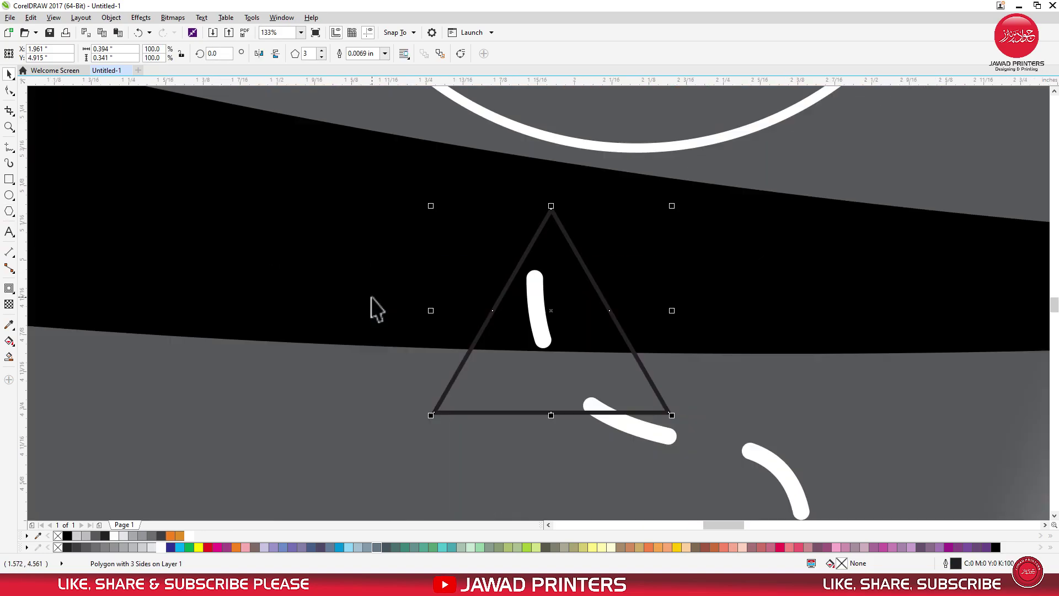
pyautogui.click(187, 536)
pyautogui.moveTo(563, 318); pyautogui.dragTo(551, 310)
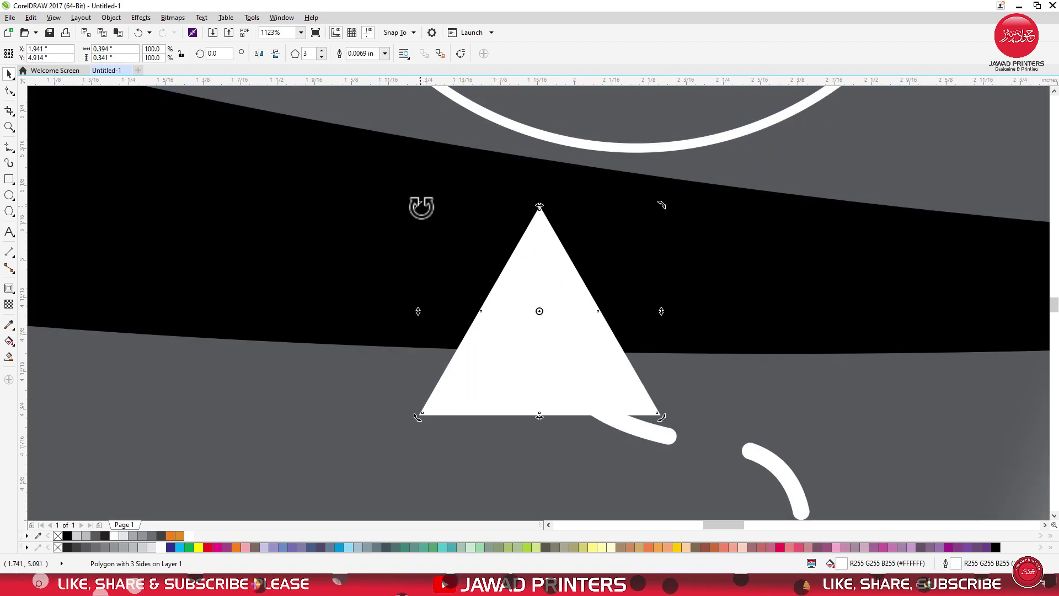
pyautogui.moveTo(419, 205); pyautogui.dragTo(368, 246)
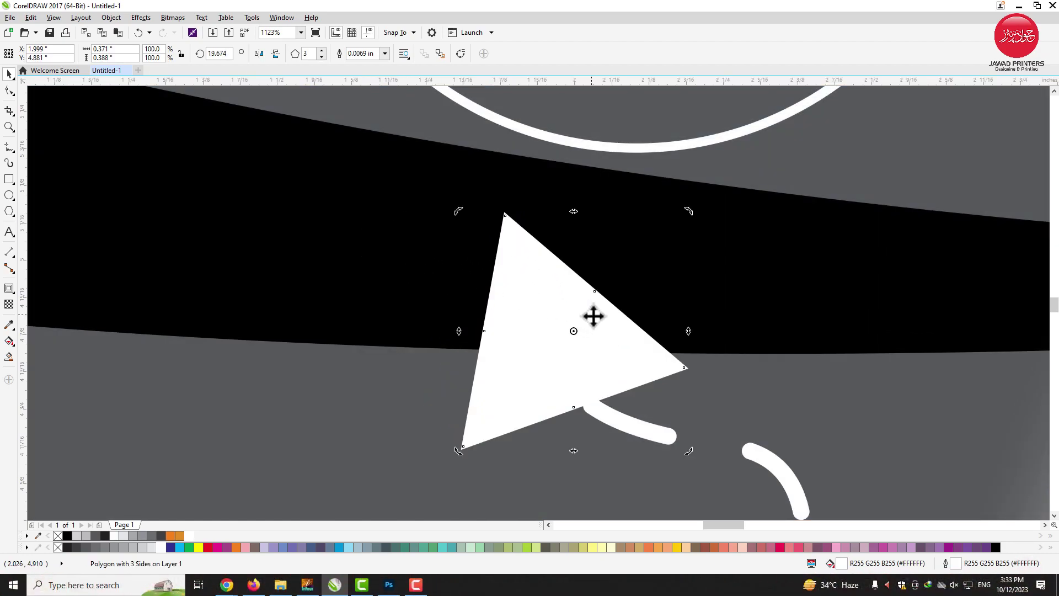
pyautogui.scroll(-2, 591, 304)
pyautogui.scroll(-1, 586, 300)
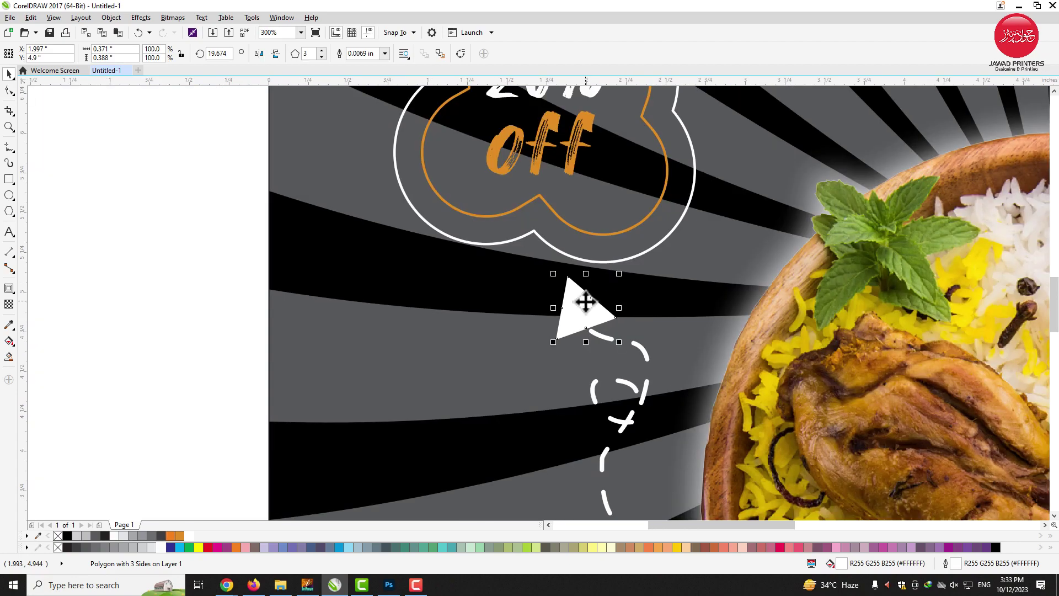
pyautogui.scroll(-2, 583, 284)
pyautogui.moveTo(603, 285); pyautogui.dragTo(606, 288)
pyautogui.scroll(2, 585, 301)
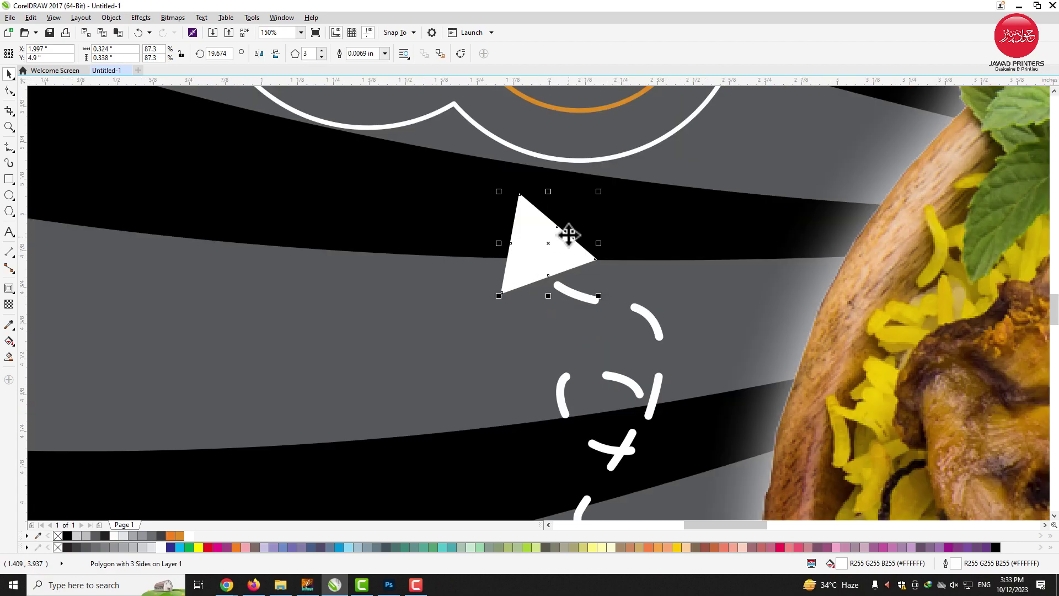
pyautogui.moveTo(599, 190); pyautogui.dragTo(594, 195)
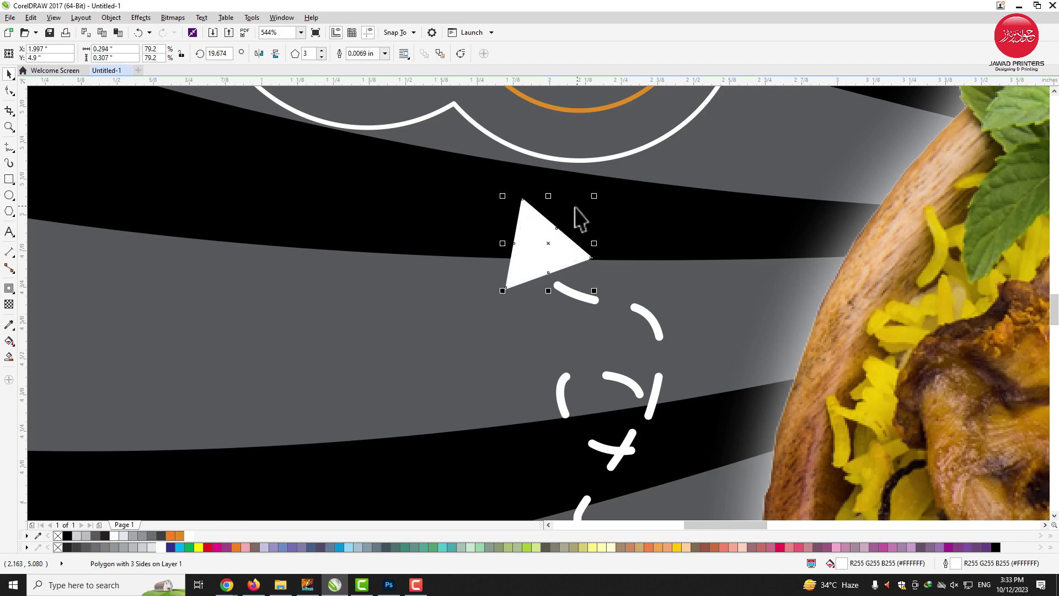
pyautogui.scroll(-3, 555, 232)
pyautogui.scroll(-1, 399, 246)
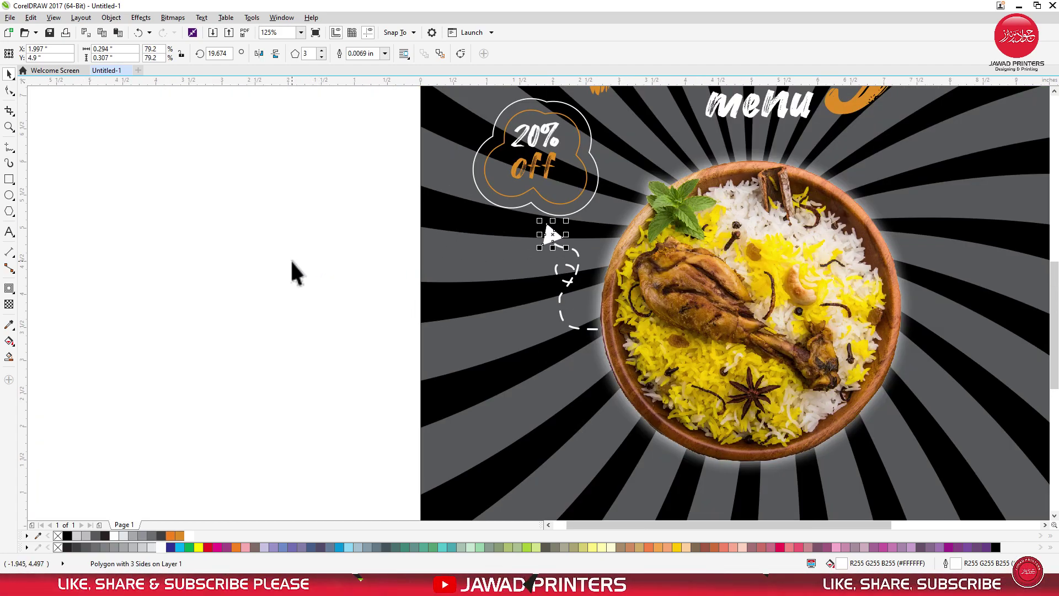
pyautogui.click(290, 265)
# Place a copy of the white dot grid at the poster's lower left
pyautogui.moveTo(888, 294); pyautogui.dragTo(342, 513)
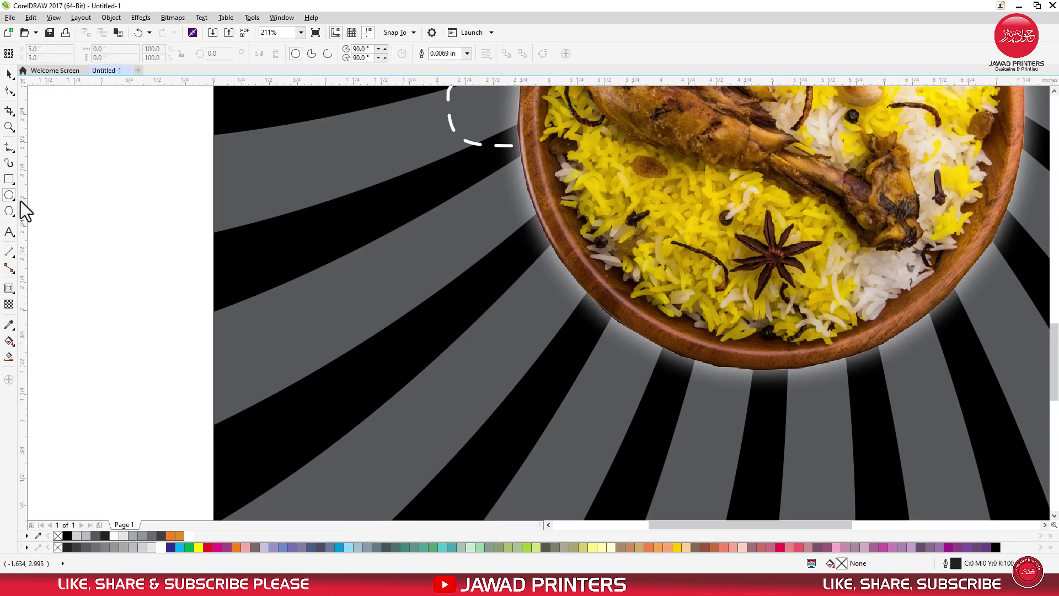
pyautogui.scroll(-1, 201, 208)
pyautogui.scroll(-1, 220, 154)
pyautogui.press('z')
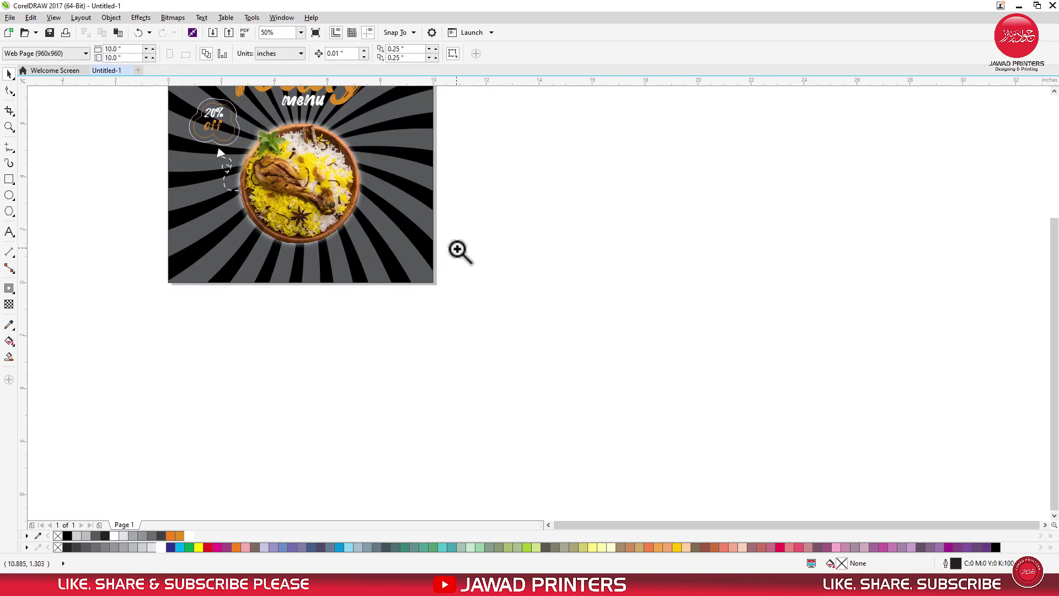
pyautogui.moveTo(458, 250); pyautogui.dragTo(141, 101)
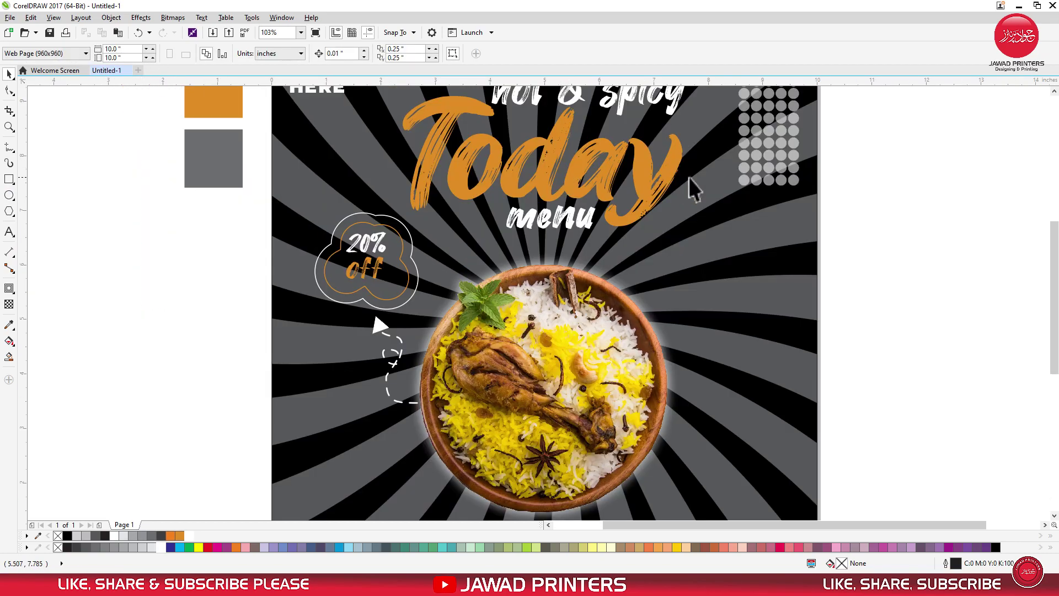
pyautogui.click(763, 143)
pyautogui.moveTo(763, 143); pyautogui.dragTo(324, 466)
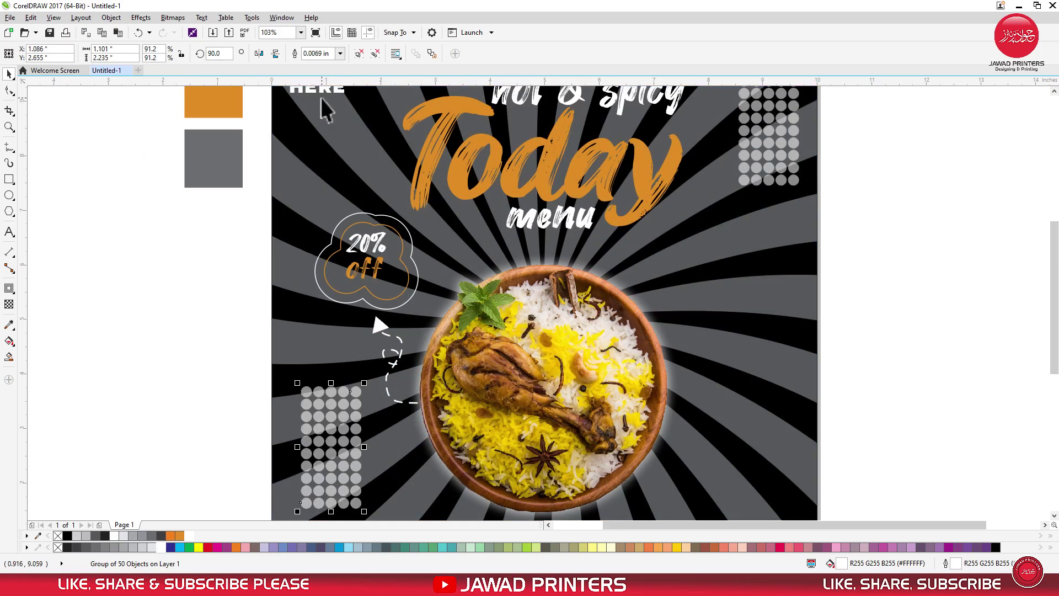
# Left-align the copied dot grid with the HERE logo text and colour it orange
pyautogui.keyDown('shift'); pyautogui.click(327, 92); pyautogui.keyUp('shift')
pyautogui.press('l')
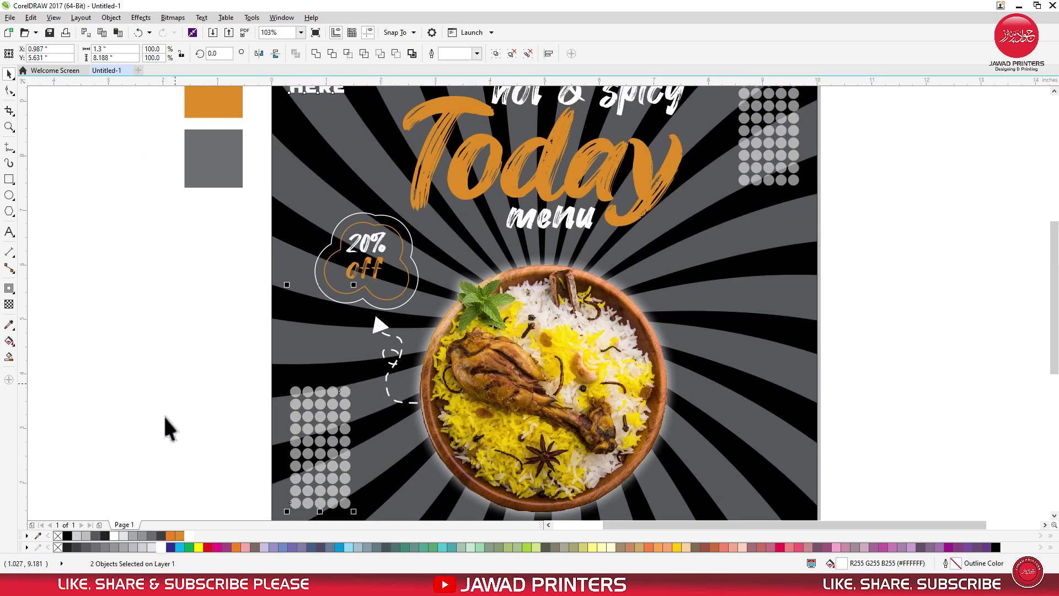
pyautogui.click(292, 465)
pyautogui.click(179, 536)
pyautogui.press('Escape')
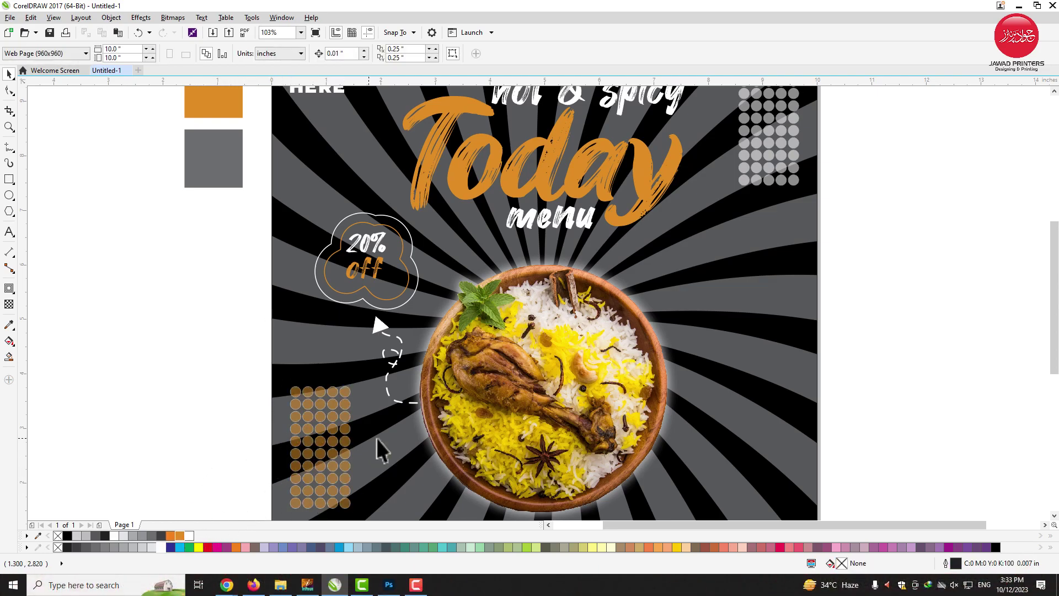
# Shrink the orange dot grid slightly at the poster's lower left
pyautogui.click(319, 455)
pyautogui.click(184, 470)
pyautogui.scroll(-2, 472, 496)
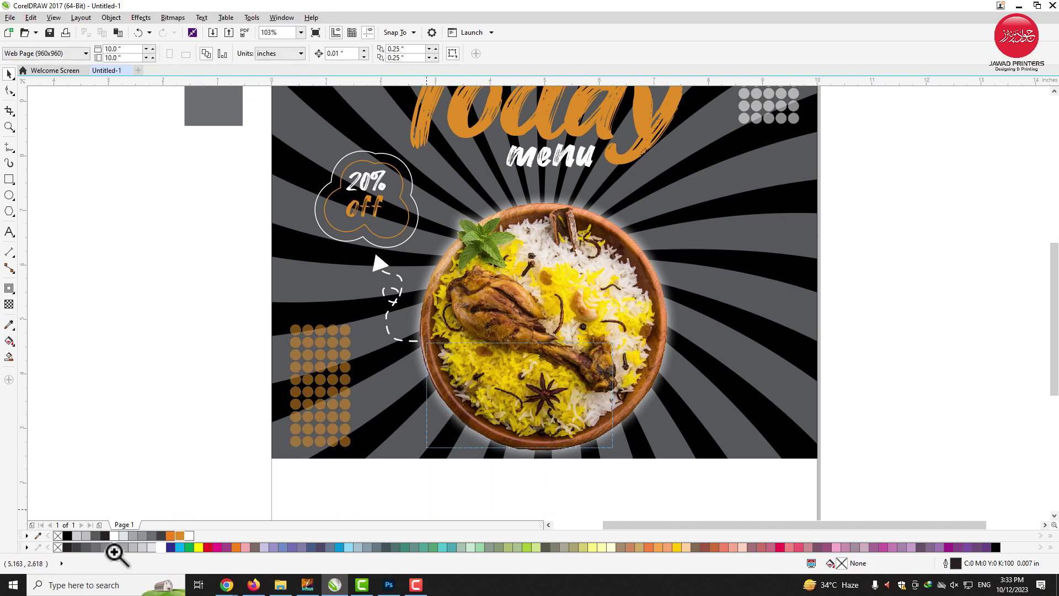
pyautogui.moveTo(272, 301); pyautogui.dragTo(194, 498)
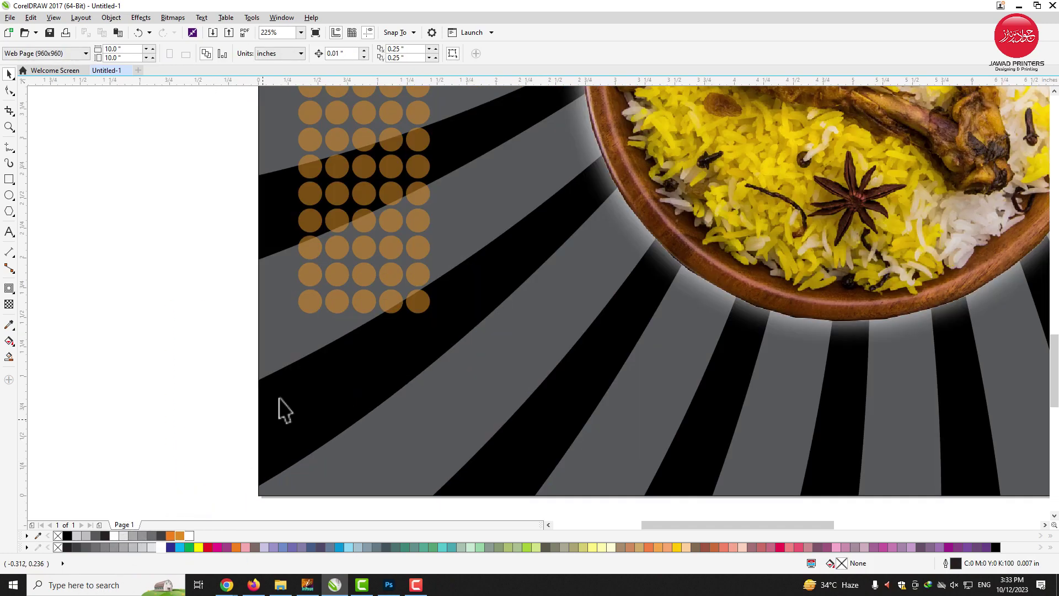
pyautogui.click(347, 248)
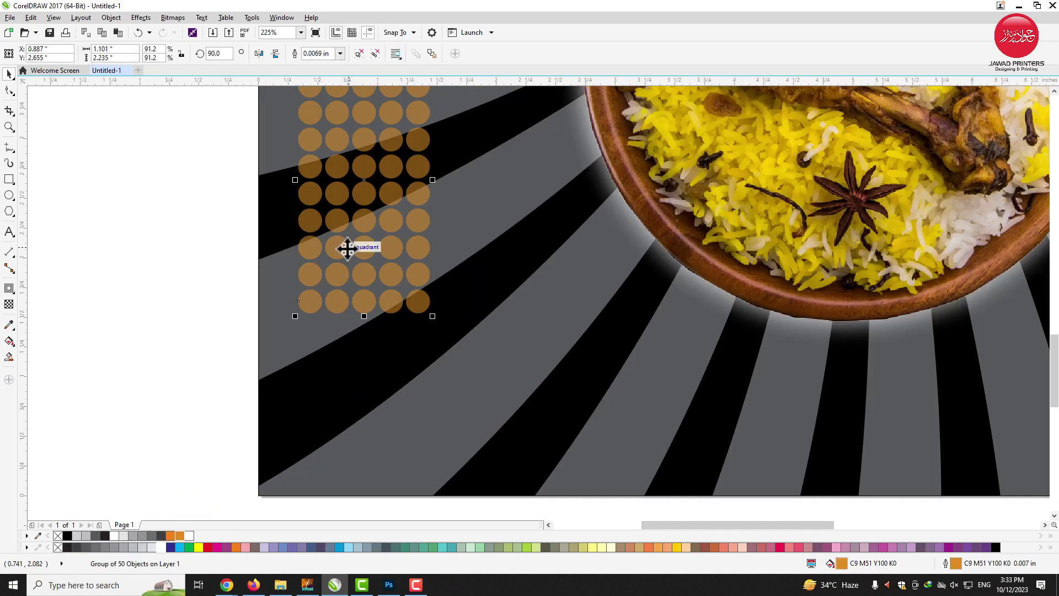
pyautogui.moveTo(432, 316); pyautogui.dragTo(424, 310)
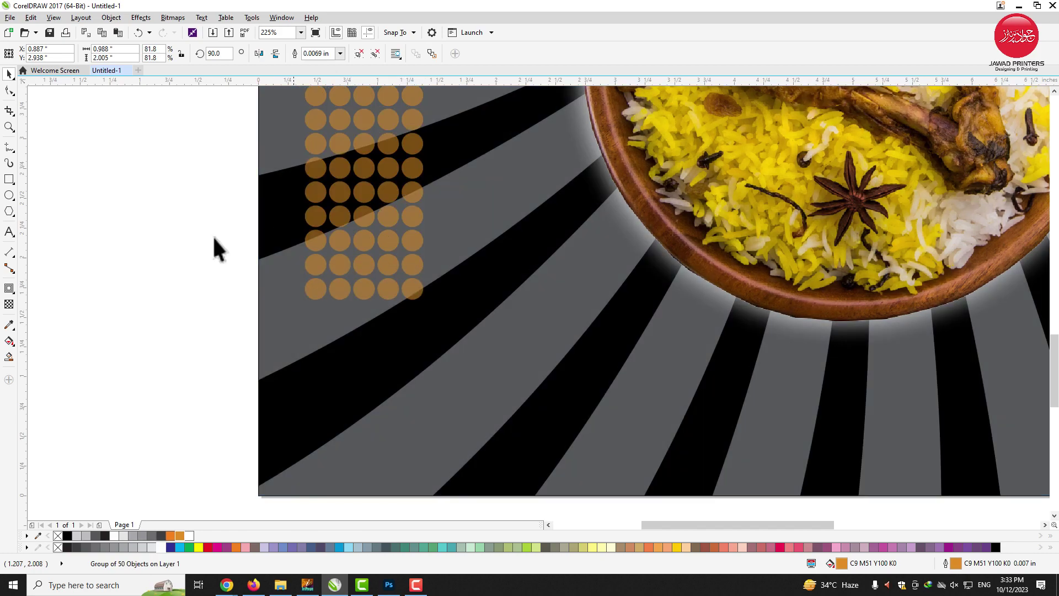
# Type the 'Contact Us' line and the phone number as right-aligned text
pyautogui.click(10, 229)
pyautogui.click(77, 297)
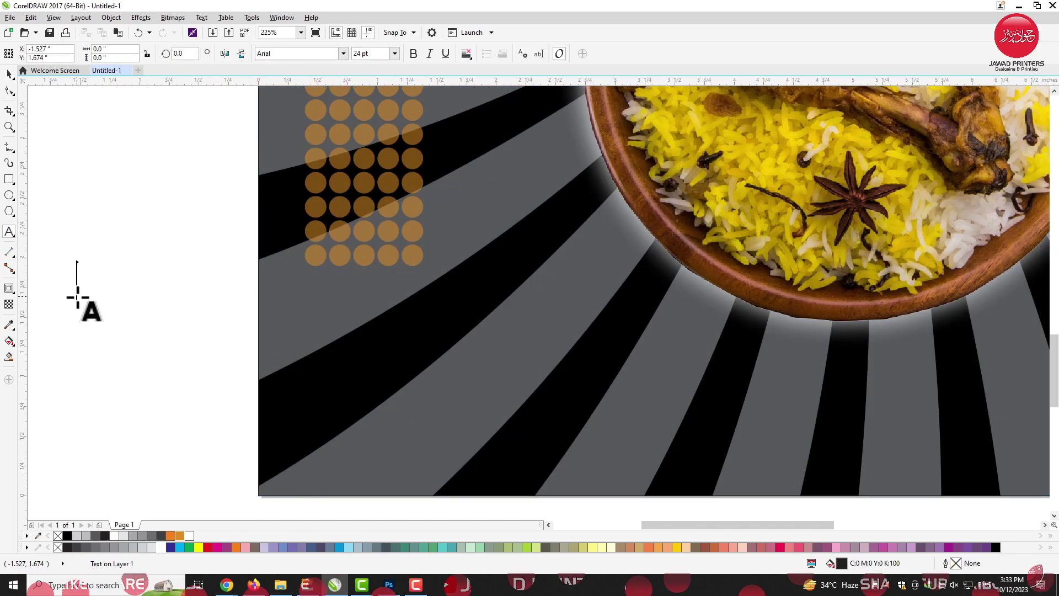
pyautogui.write('CO')
pyautogui.write('ontact Us')
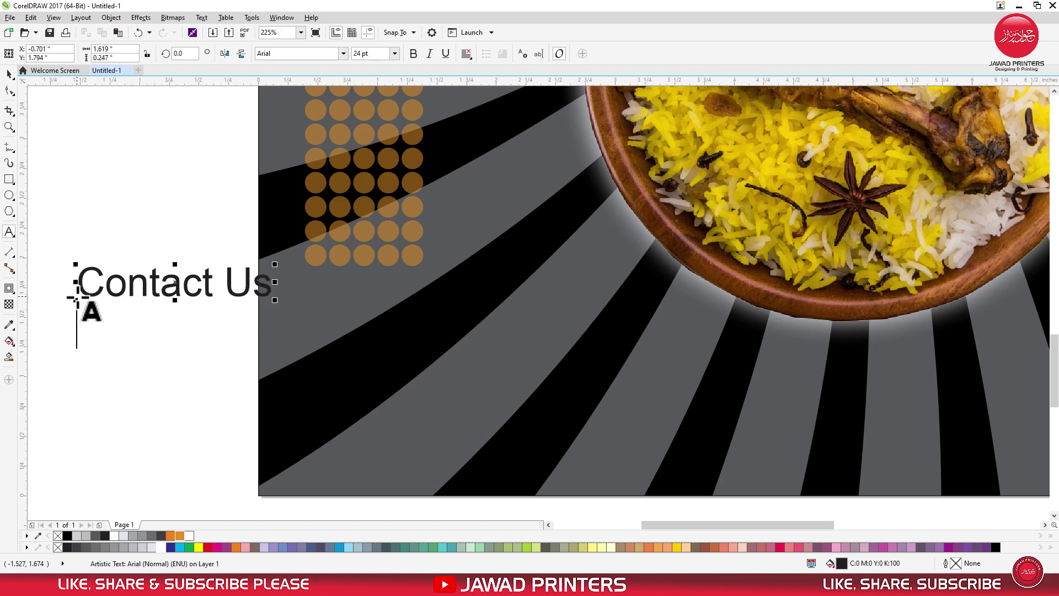
pyautogui.hotkey('ctrl', 'space')
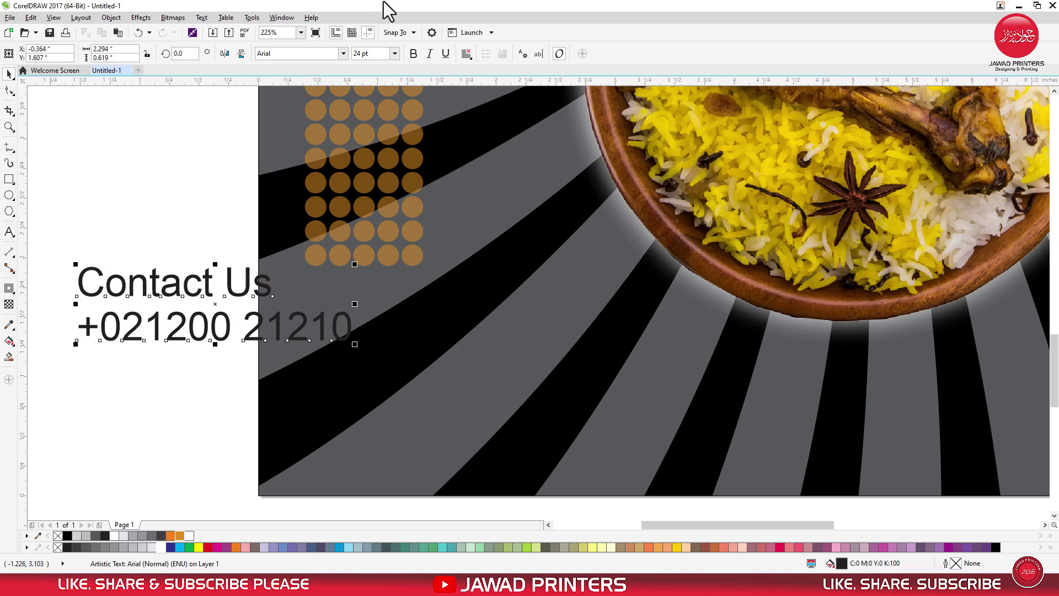
pyautogui.click(466, 53)
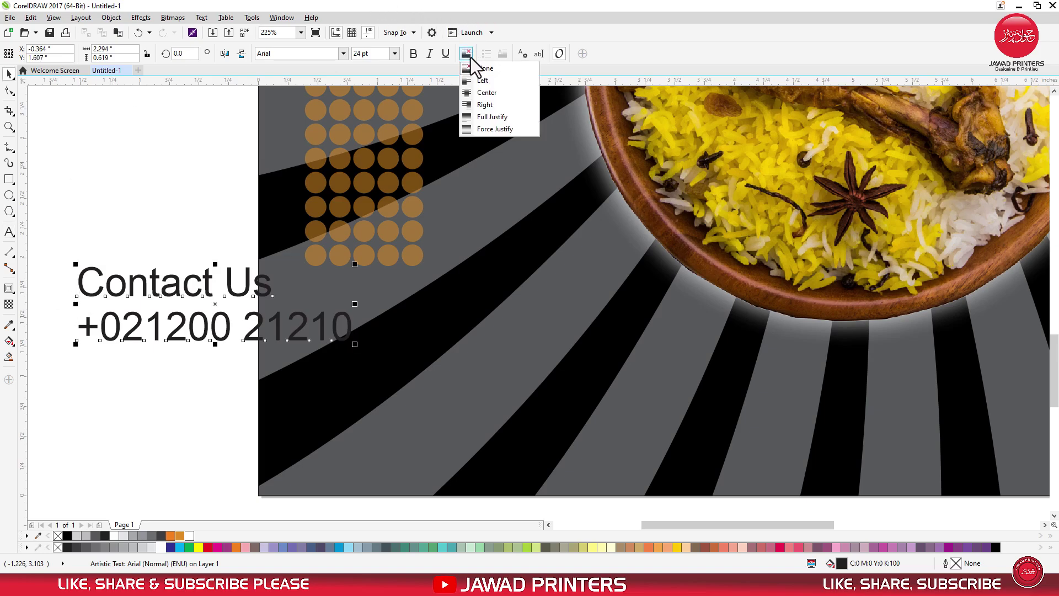
pyautogui.click(484, 105)
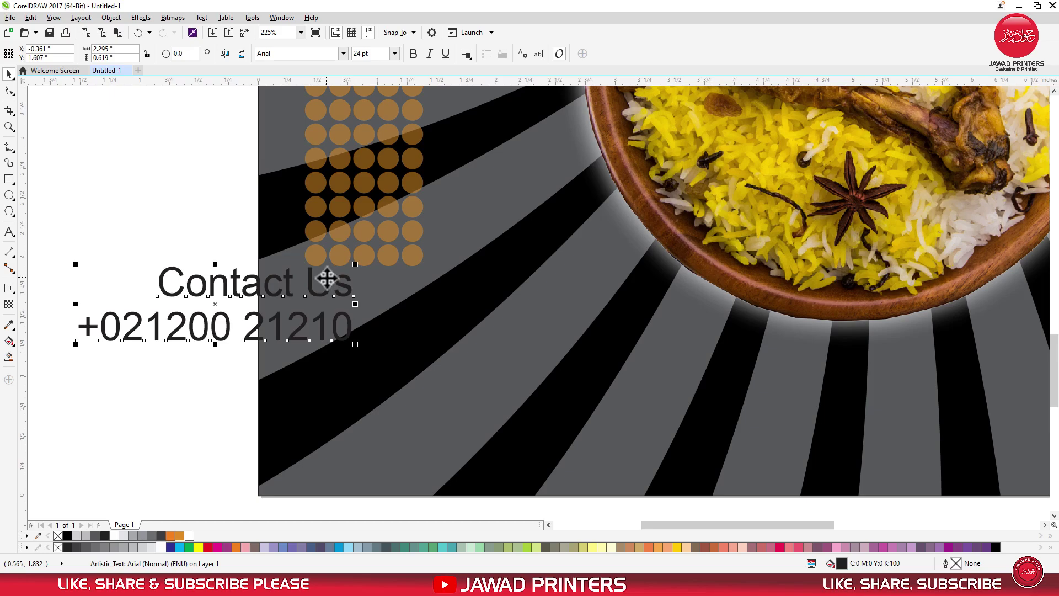
# Move the contact text to the poster's lower left, left-aligned with the dot grid
pyautogui.moveTo(340, 287); pyautogui.dragTo(568, 408)
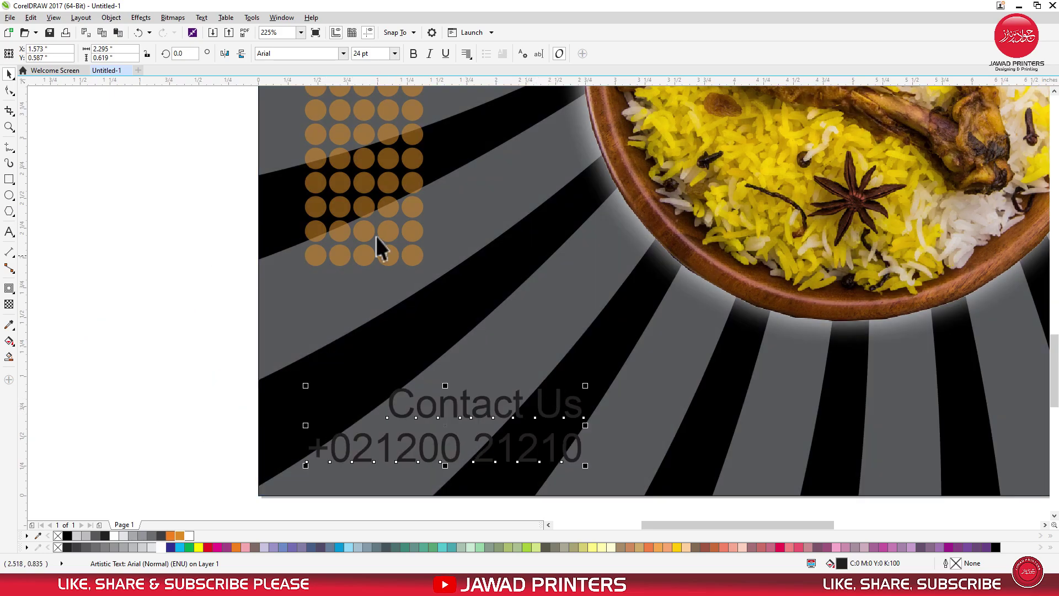
pyautogui.keyDown('shift'); pyautogui.click(338, 300); pyautogui.keyUp('shift')
pyautogui.press('l')
pyautogui.click(261, 323)
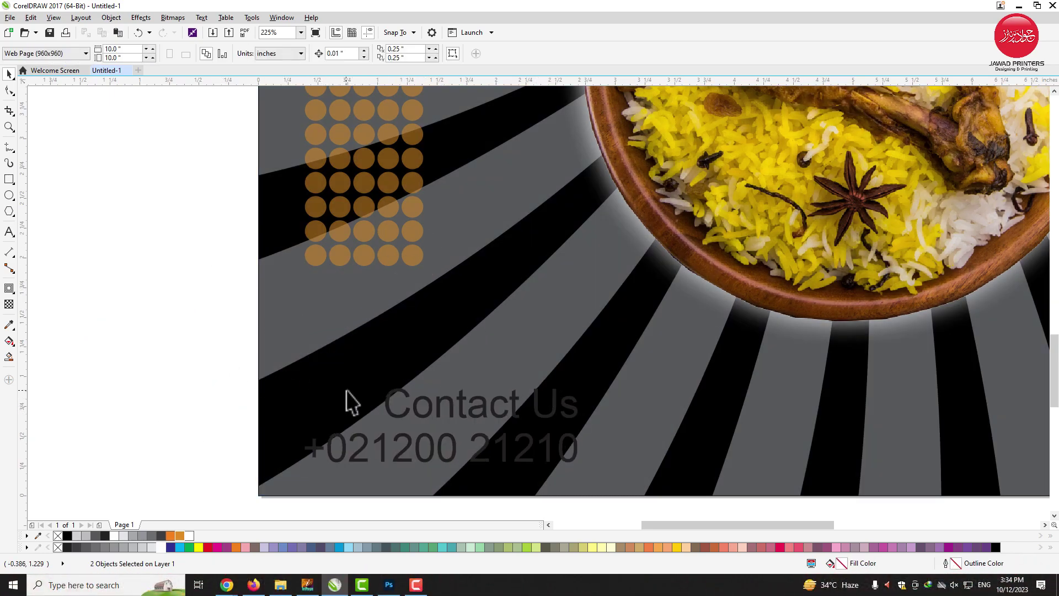
pyautogui.click(389, 409)
# Colour the phone number orange and the 'Contact Us' words white
pyautogui.moveTo(309, 450); pyautogui.dragTo(574, 456)
pyautogui.click(177, 534)
pyautogui.moveTo(385, 407)
pyautogui.mouseDown()
pyautogui.moveTo(463, 420)
pyautogui.moveTo(576, 408)
pyautogui.mouseUp()
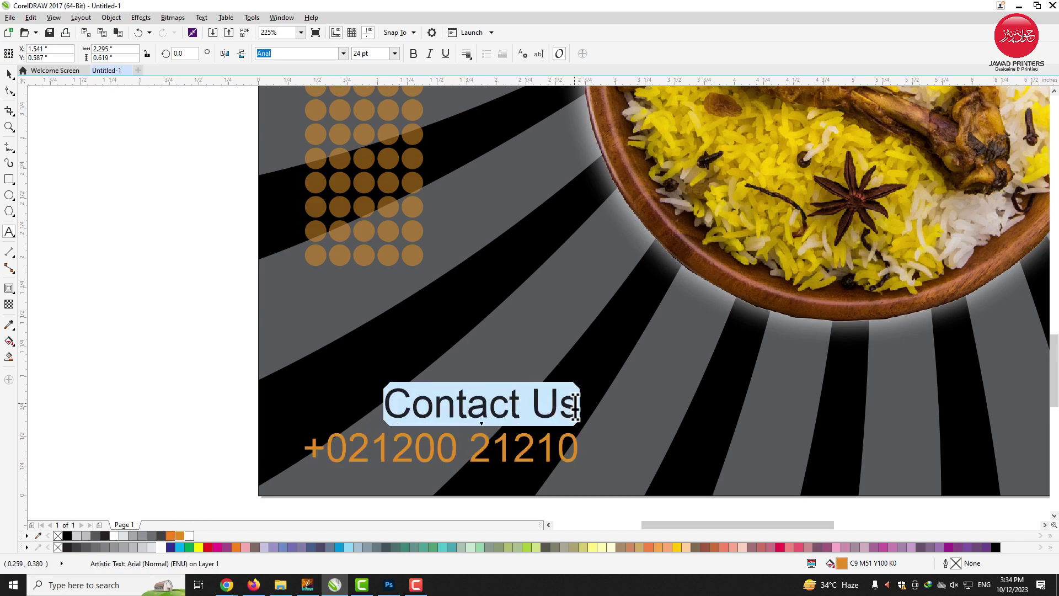
pyautogui.click(189, 536)
pyautogui.hotkey('ctrl', 'space')
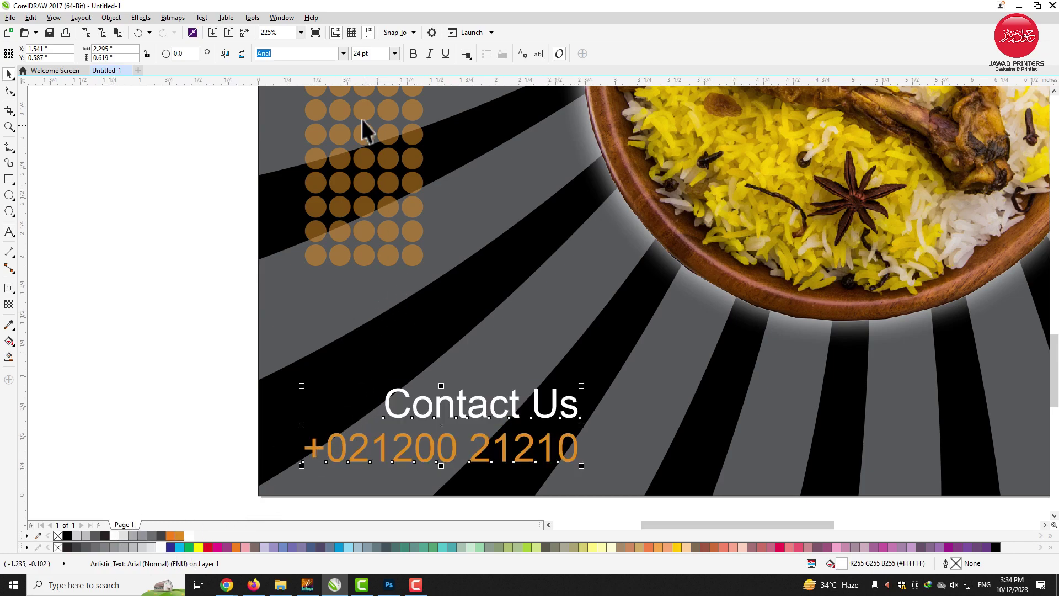
# Set the contact text font to Montserrat Black
pyautogui.click(343, 55)
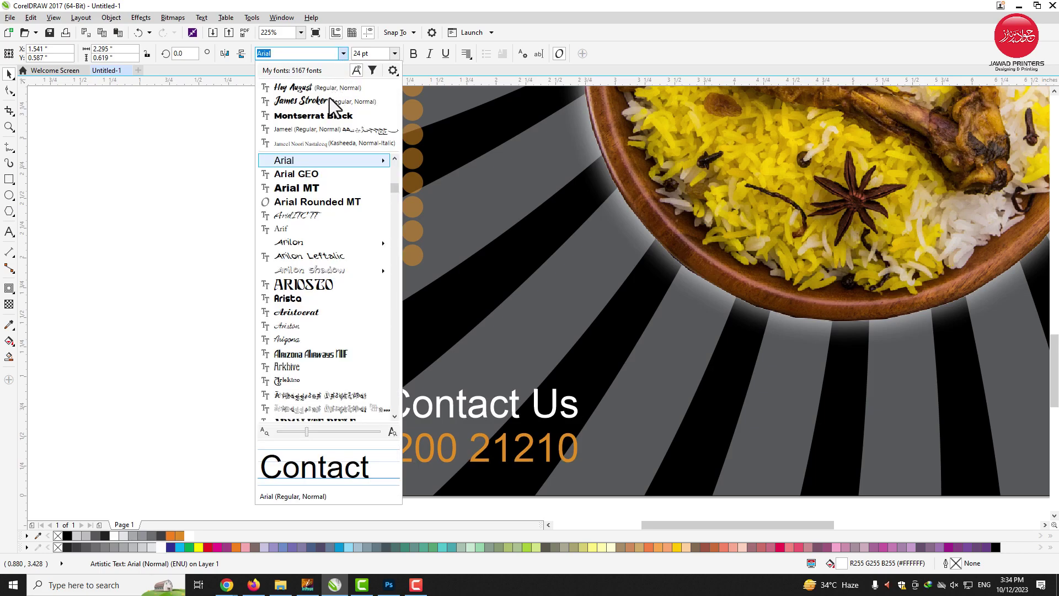
pyautogui.click(319, 118)
pyautogui.click(195, 310)
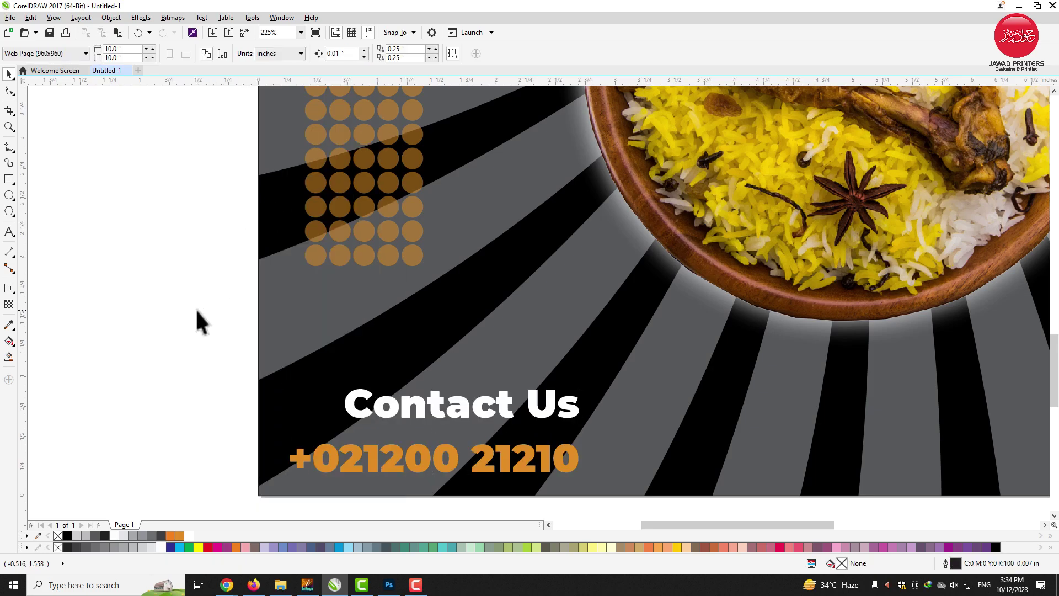
# Tighten the line spacing so the phone number sits closer beneath 'Contact Us'
pyautogui.click(317, 451)
pyautogui.press('F8')
pyautogui.click(9, 90)
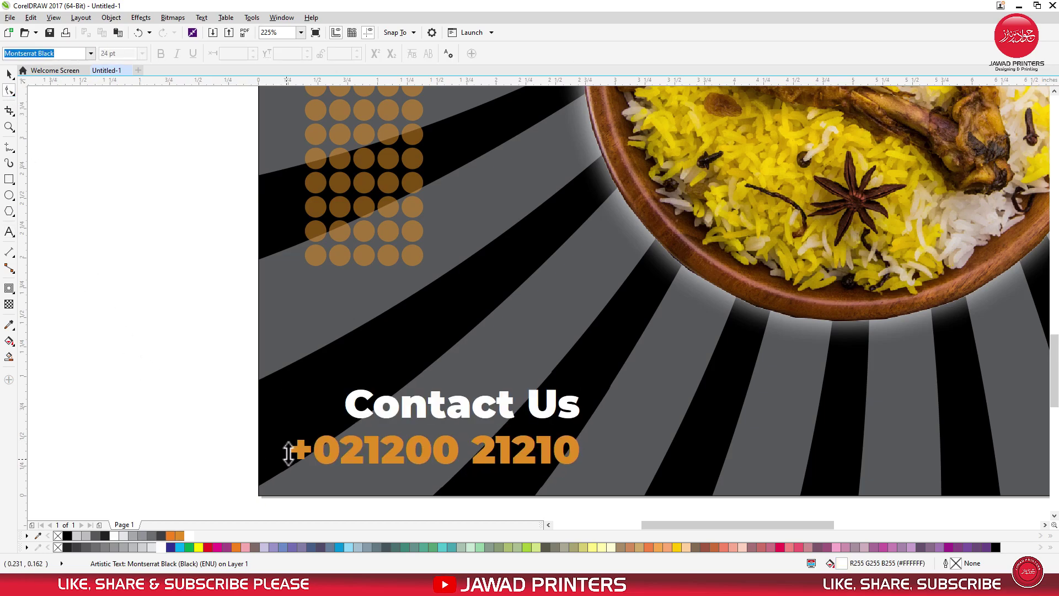
pyautogui.moveTo(286, 477); pyautogui.dragTo(289, 440)
pyautogui.press('space')
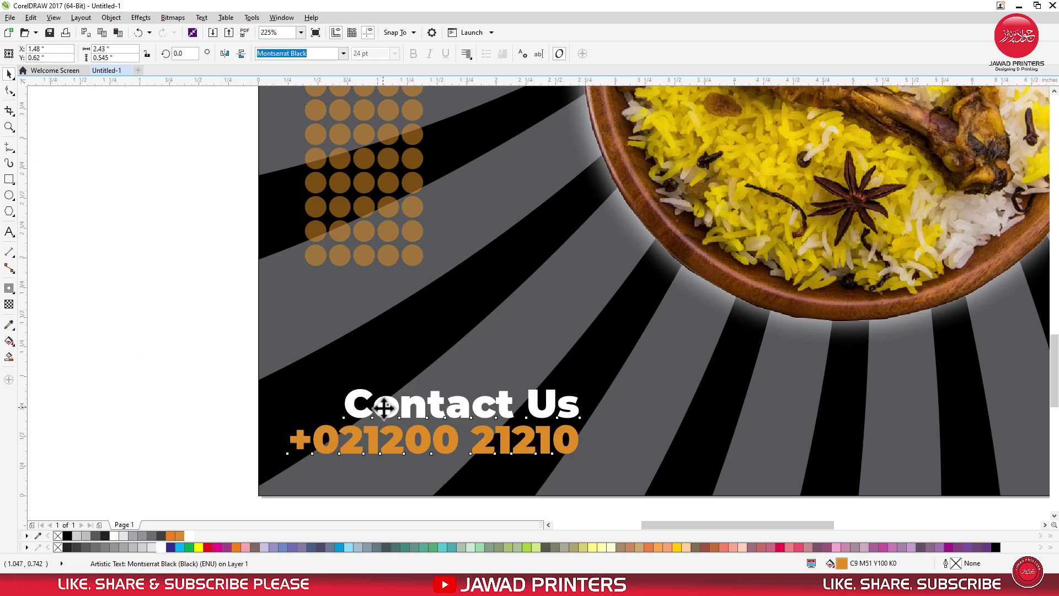
pyautogui.scroll(-3, 383, 408)
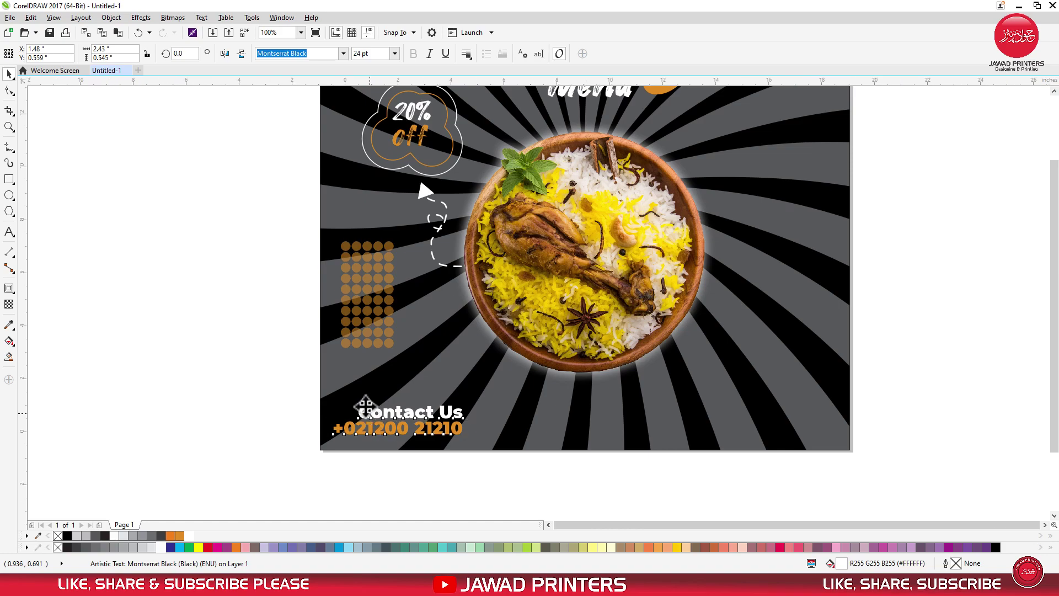
# Scale the contact text block down slightly
pyautogui.scroll(-2, 365, 407)
pyautogui.scroll(3, 511, 458)
pyautogui.moveTo(247, 309)
pyautogui.mouseDown()
pyautogui.moveTo(232, 320)
pyautogui.moveTo(452, 329)
pyautogui.mouseUp()
pyautogui.click(451, 329)
pyautogui.hotkey('ctrl', 'a')
pyautogui.write('www')
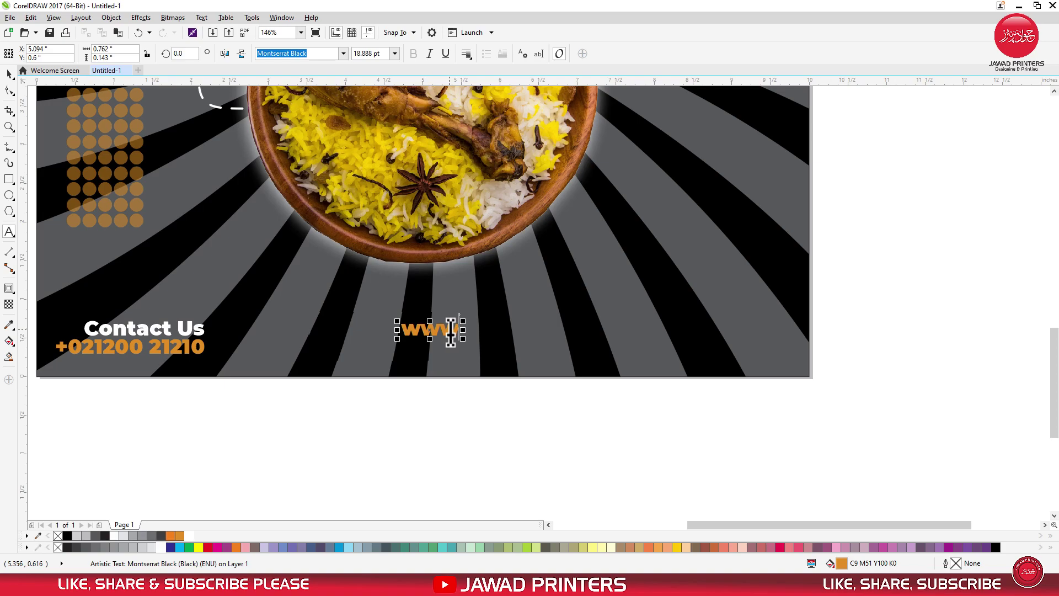
pyautogui.write('.you')
pyautogui.press('BackSpace')
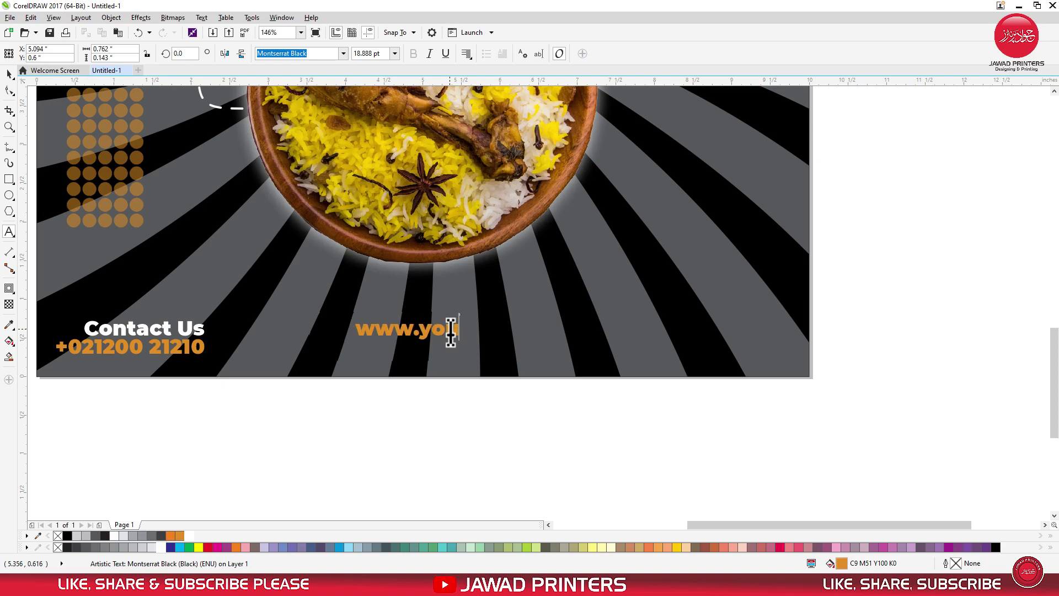
pyautogui.write('rwebsite.com')
pyautogui.hotkey('ctrl', 'space')
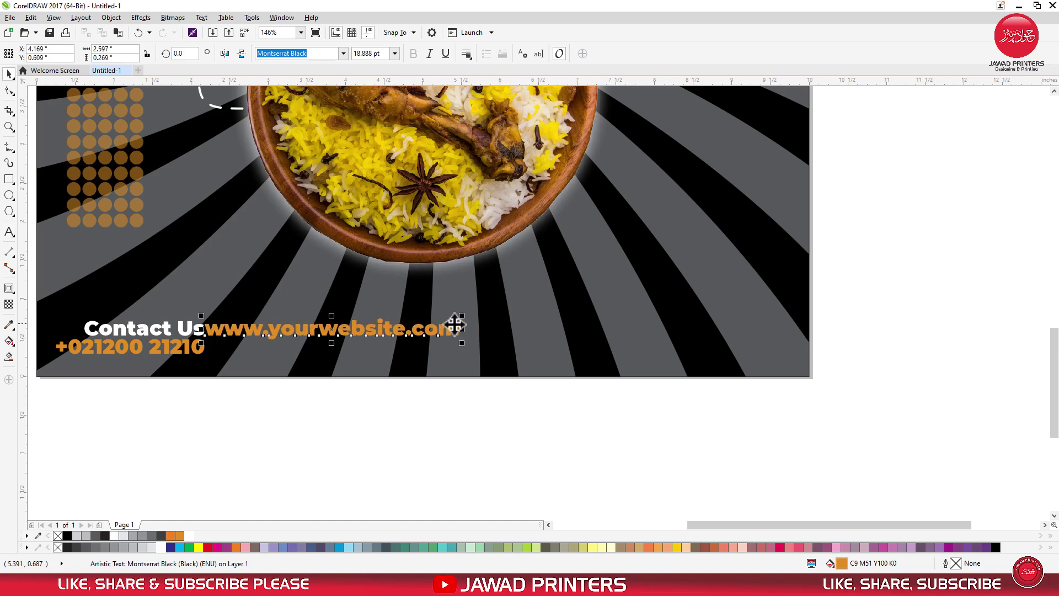
pyautogui.moveTo(461, 315); pyautogui.dragTo(453, 328)
pyautogui.click(460, 342)
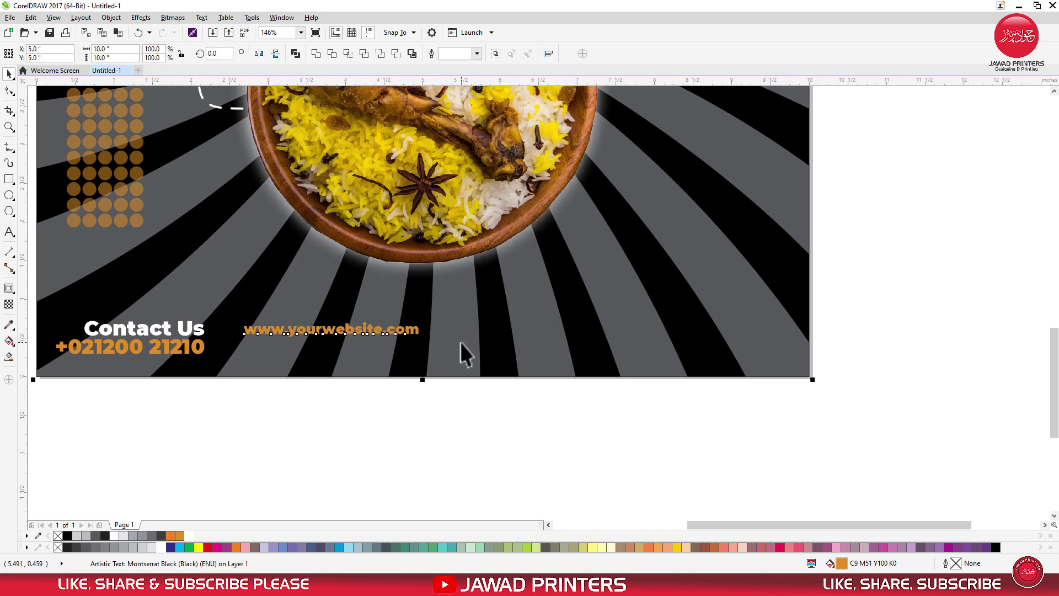
# Centre the website text on the page and line it up with the phone number
pyautogui.press('c')
pyautogui.click(440, 330)
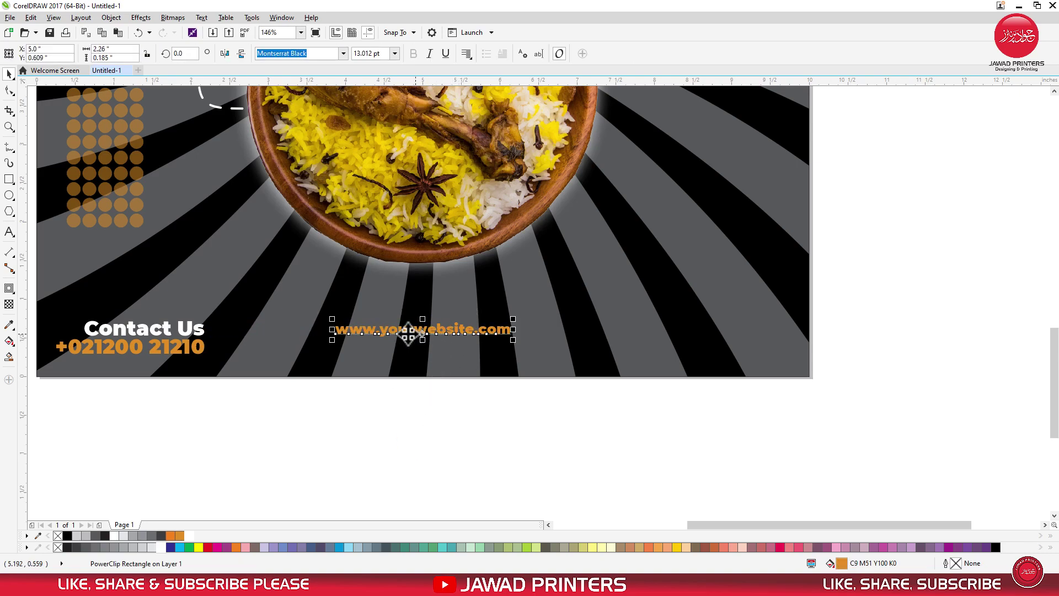
pyautogui.keyDown('shift'); pyautogui.click(204, 349); pyautogui.keyUp('shift')
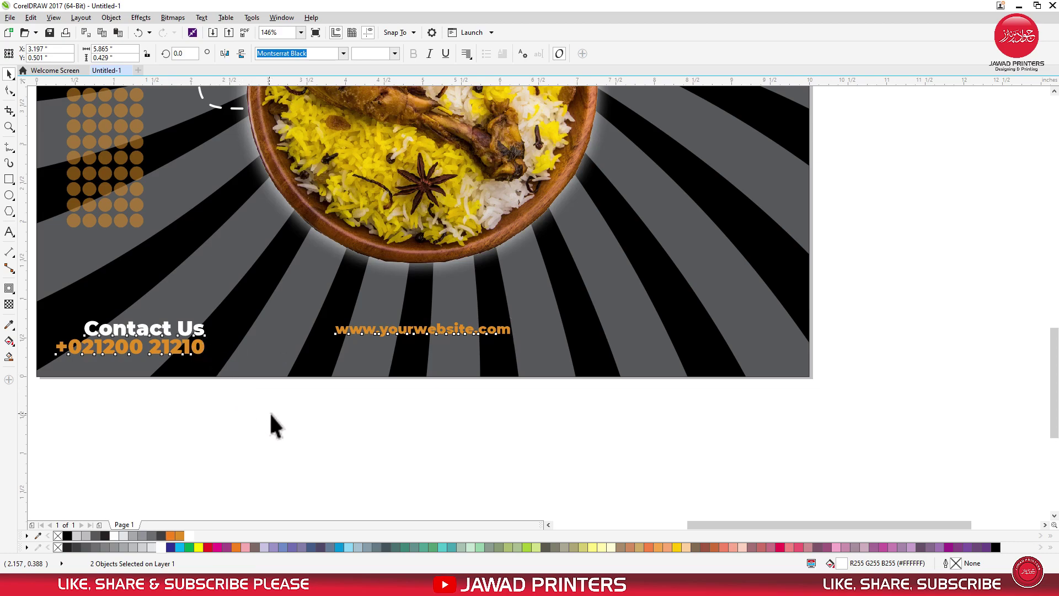
pyautogui.press('e')
pyautogui.press('Escape')
# Draw a rectangle at the poster's bottom right and round it into a pill shape
pyautogui.click(10, 179)
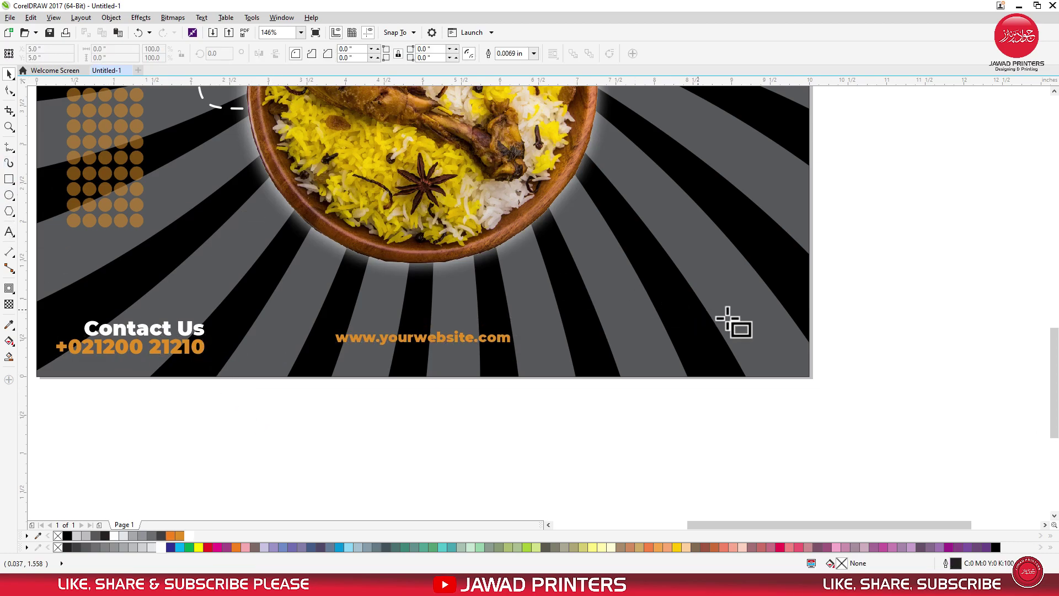
pyautogui.moveTo(781, 317); pyautogui.dragTo(649, 360)
pyautogui.press('space')
pyautogui.keyDown('shift'); pyautogui.click(508, 337); pyautogui.keyUp('shift')
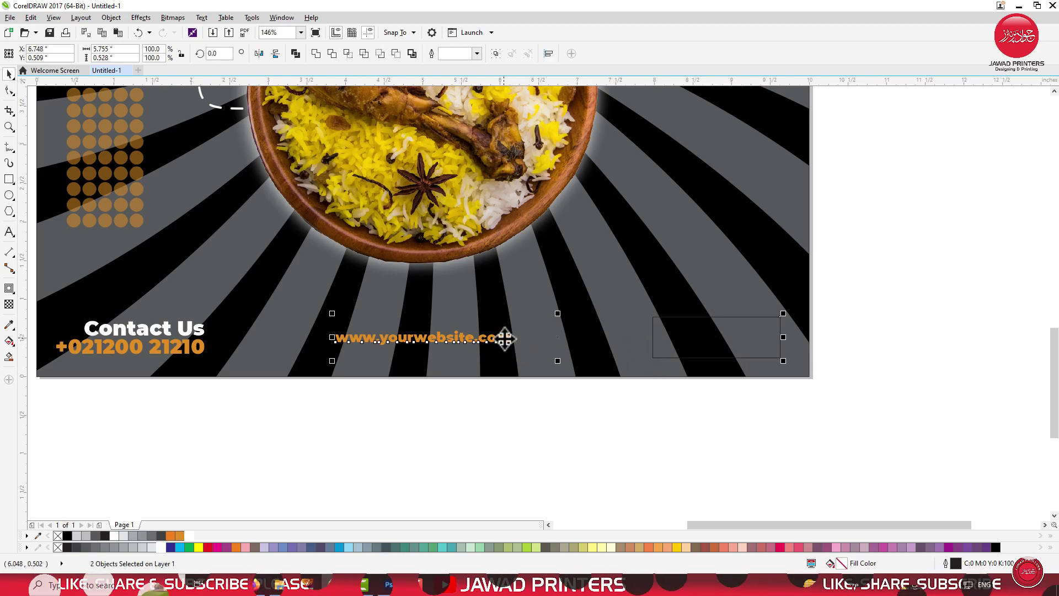
pyautogui.keyDown('shift'); pyautogui.click(460, 338); pyautogui.keyUp('shift')
pyautogui.click(10, 90)
pyautogui.moveTo(652, 317); pyautogui.dragTo(734, 338)
pyautogui.press('space')
# Copy the website text above the pill, retype it as 'ORDER NOW', and make it dark
pyautogui.moveTo(464, 339); pyautogui.dragTo(609, 291)
pyautogui.doubleClick(611, 295)
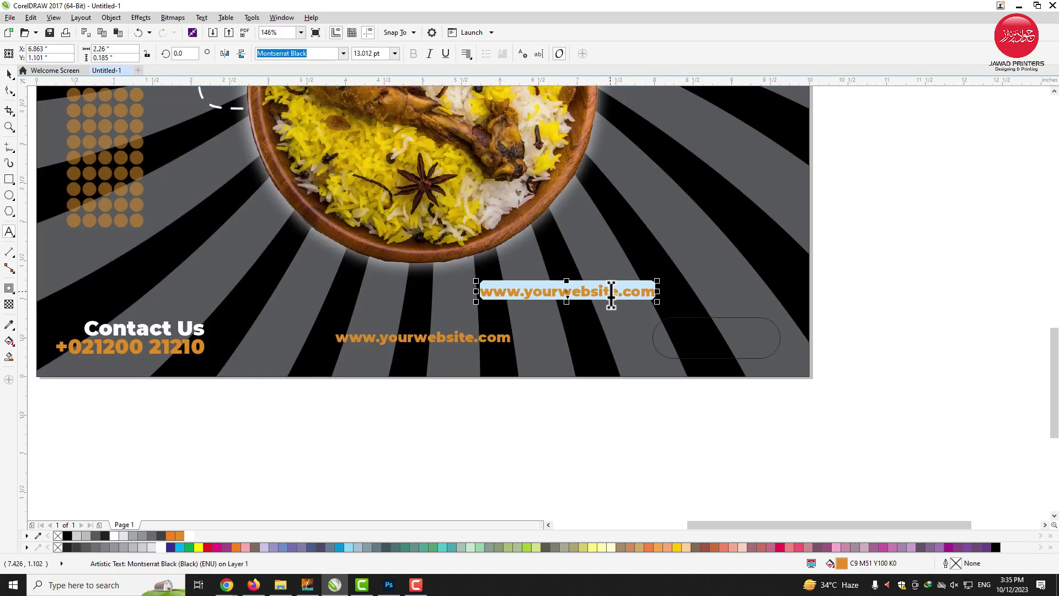
pyautogui.write('d')
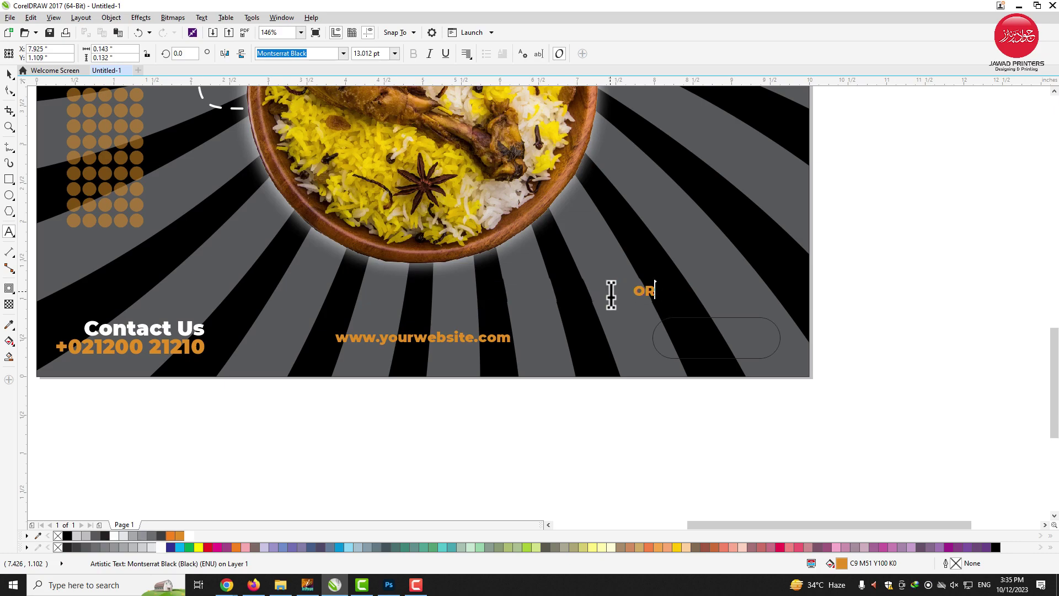
pyautogui.write('OW')
pyautogui.hotkey('ctrl', 'space')
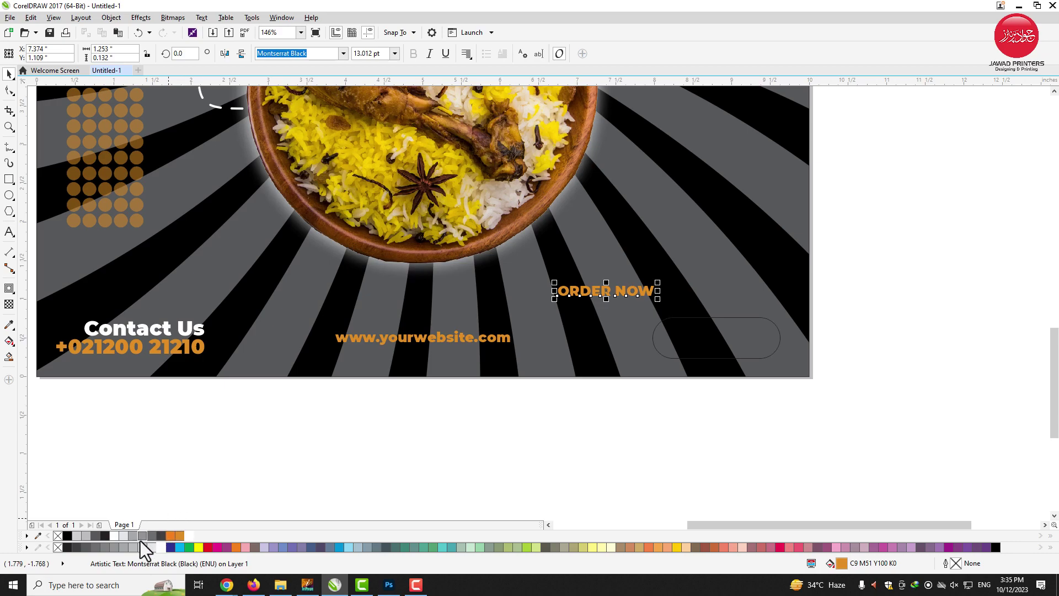
pyautogui.click(110, 536)
# Fill the pill orange and centre the ORDER NOW text on it horizontally and vertically
pyautogui.click(734, 343)
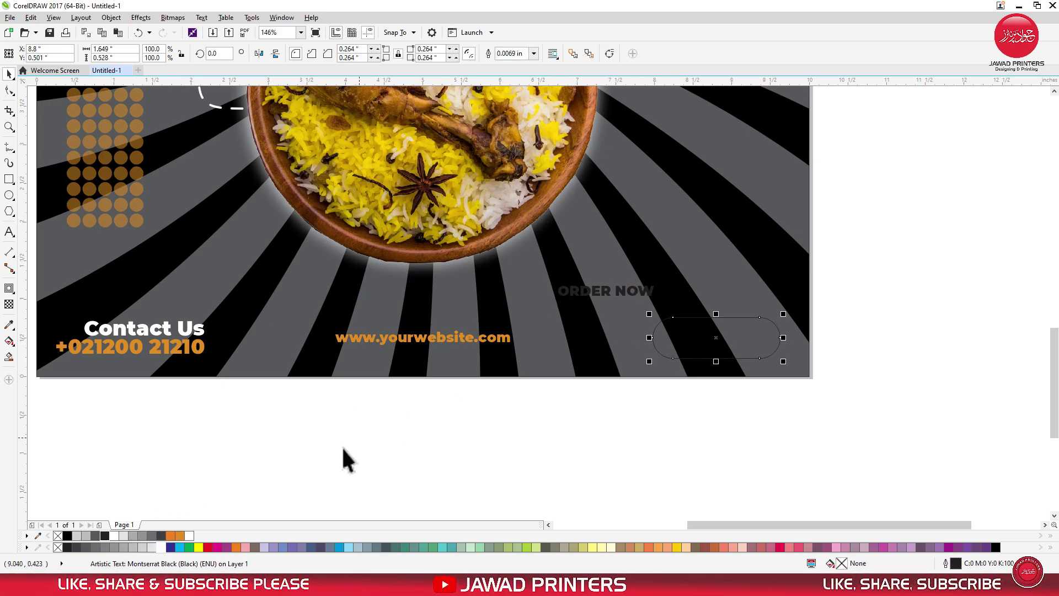
pyautogui.click(179, 535)
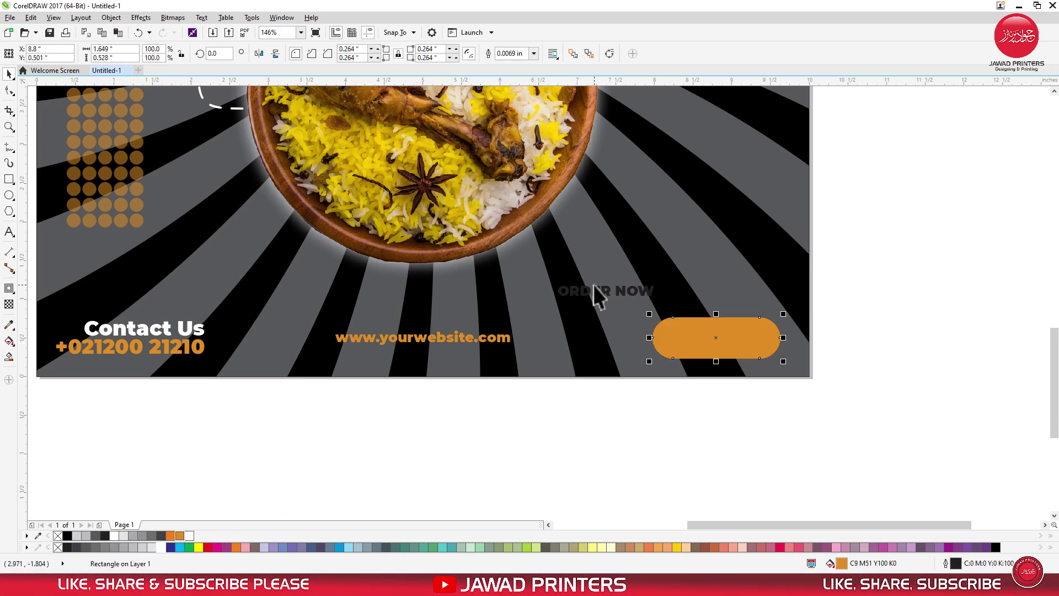
pyautogui.click(607, 293)
pyautogui.keyDown('shift'); pyautogui.click(695, 331); pyautogui.keyUp('shift')
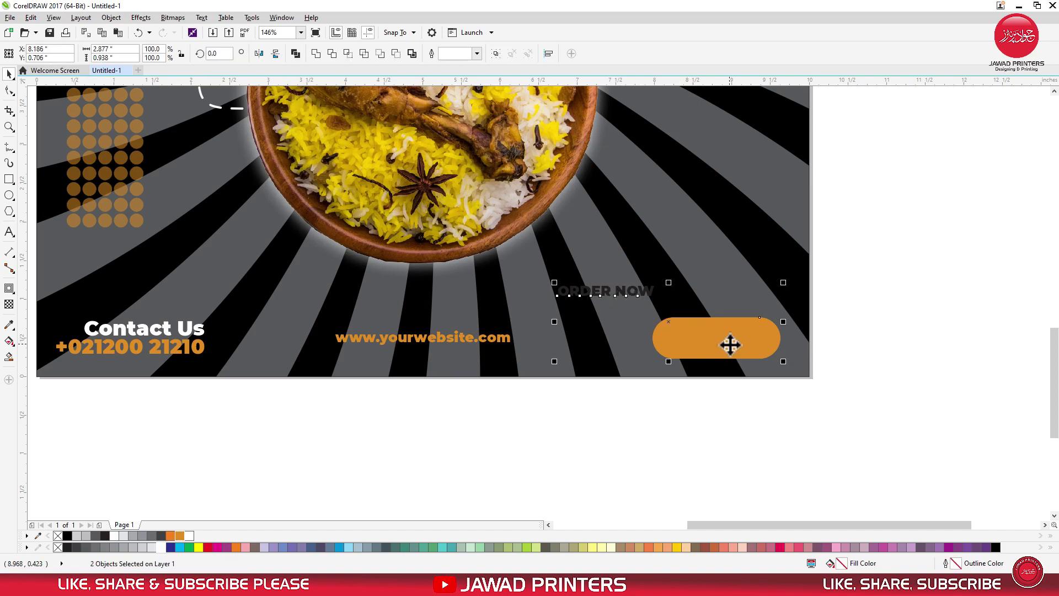
pyautogui.press('c')
pyautogui.press('e')
pyautogui.press('Escape')
# Zoom in on the ORDER NOW button and select its text
pyautogui.press('z')
pyautogui.moveTo(864, 286); pyautogui.dragTo(576, 399)
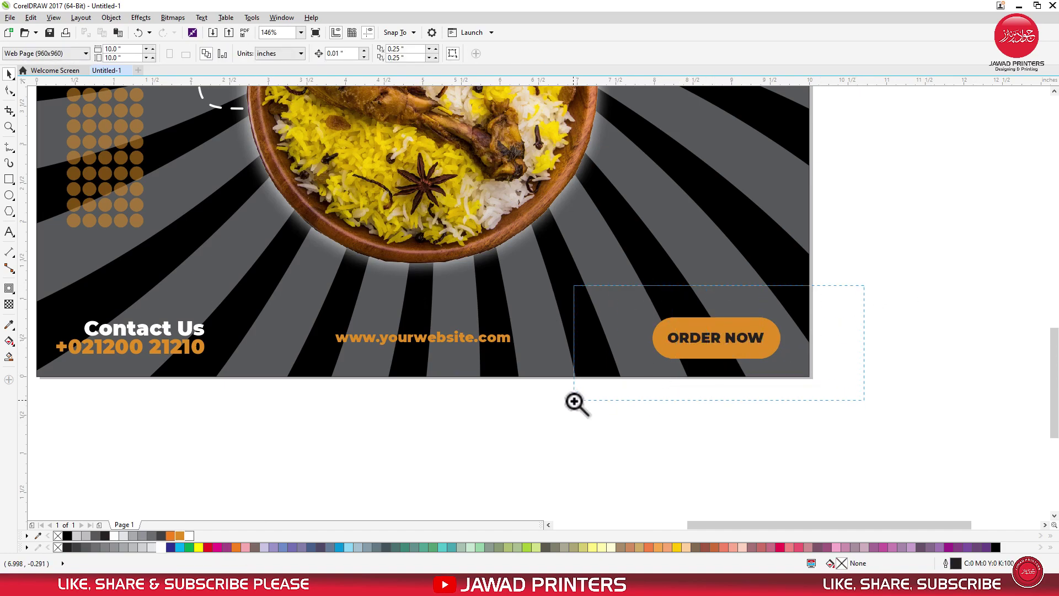
pyautogui.click(691, 279)
# Enlarge the ORDER NOW lettering to fill the orange button
pyautogui.press('Down')
pyautogui.press('Down')
pyautogui.press('Down')
pyautogui.keyDown('shift'); pyautogui.click(712, 234); pyautogui.keyUp('shift')
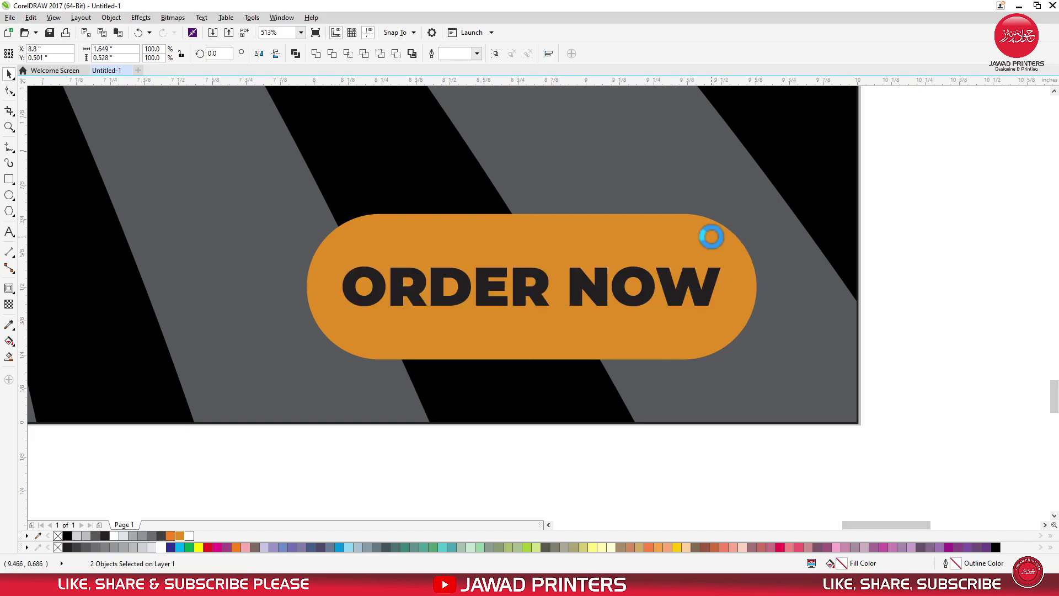
pyautogui.click(916, 257)
# Zoom back out and show the finished poster in full-screen preview
pyautogui.scroll(-3, 905, 267)
pyautogui.scroll(-2, 910, 281)
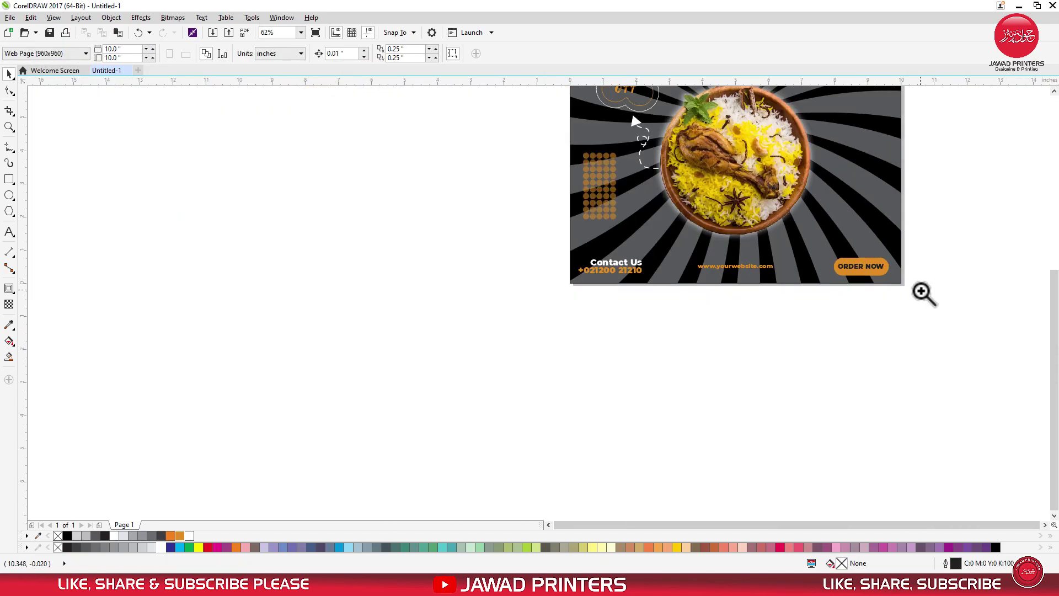
pyautogui.scroll(2, 535, 86)
pyautogui.scroll(3, 535, 85)
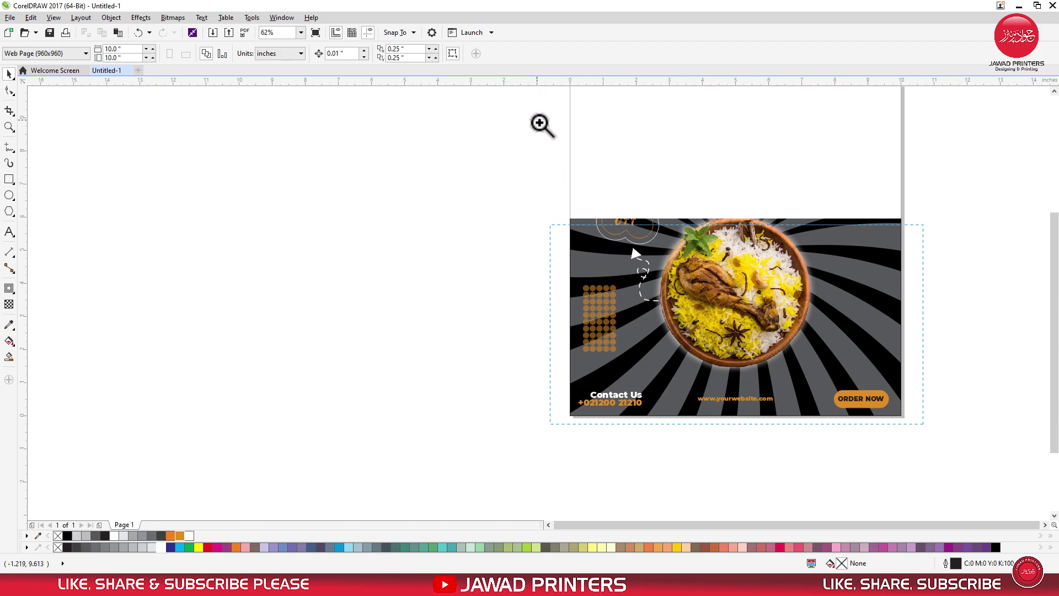
pyautogui.scroll(2, 560, 95)
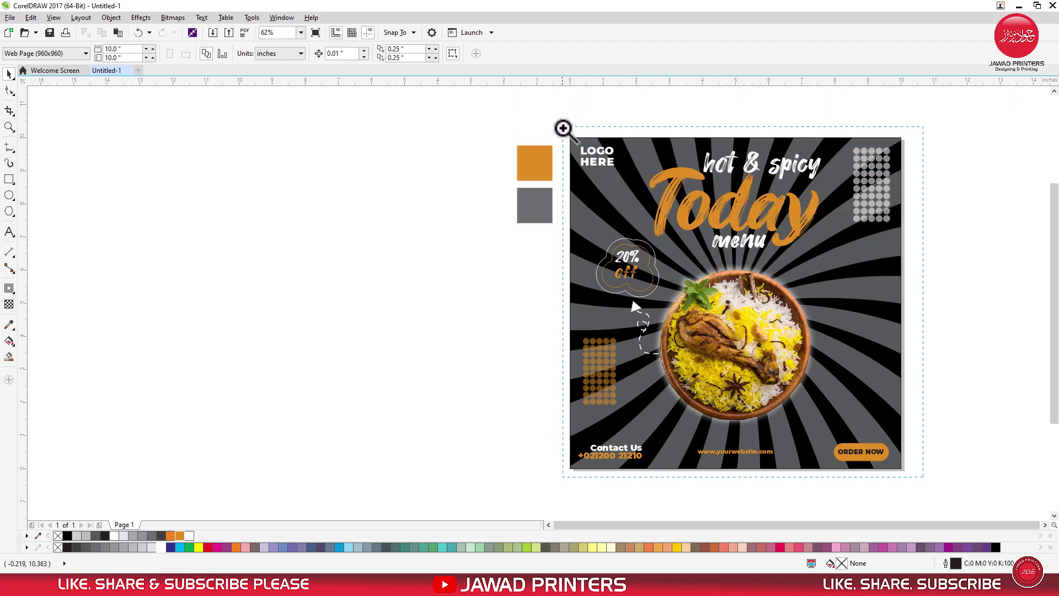
pyautogui.scroll(1, 561, 132)
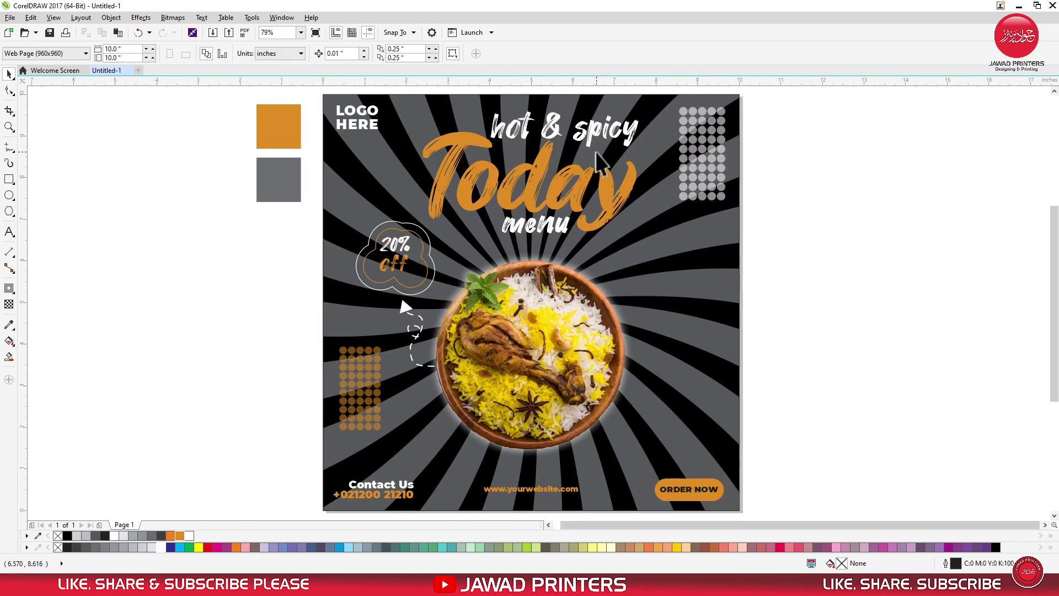
pyautogui.rightClick(818, 195)
pyautogui.click(827, 199)
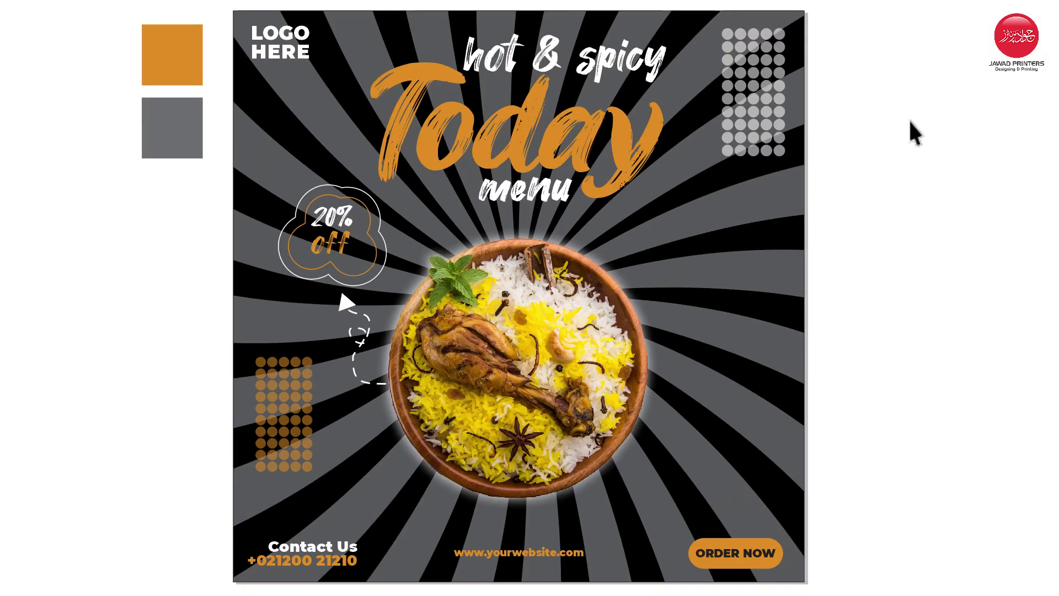